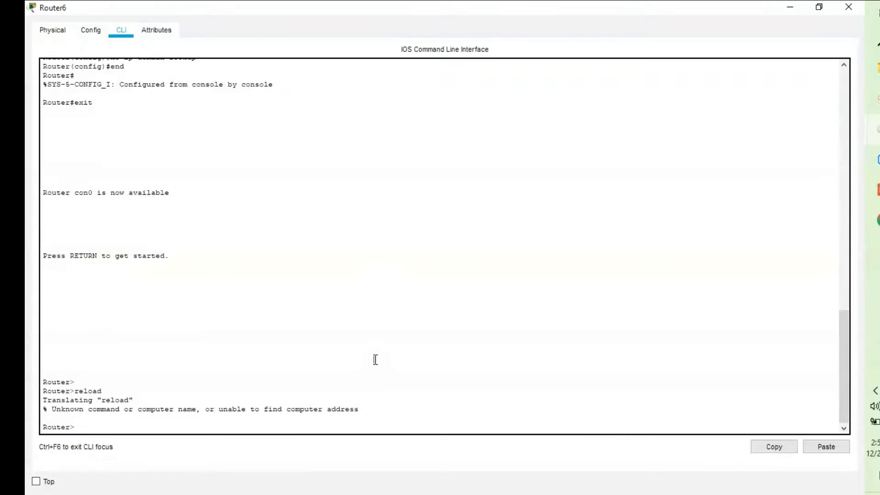
- Enter global configuration mode and rename the router to Demo
type("n")
key("Return")
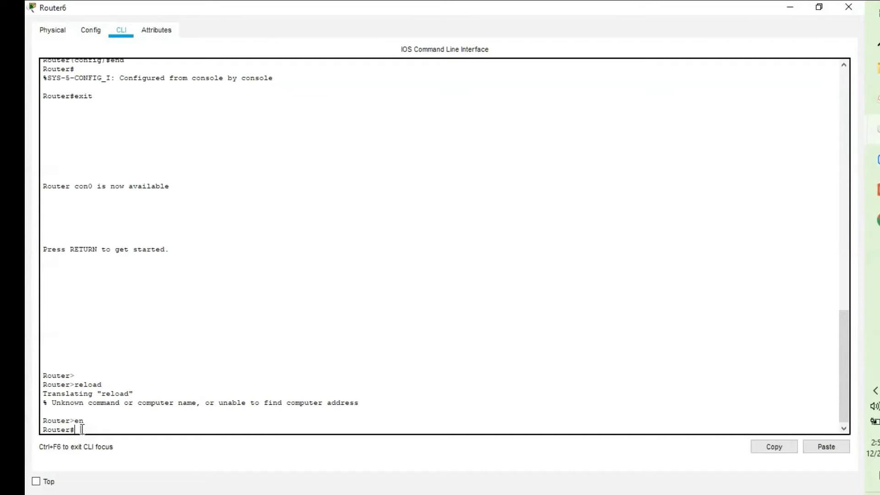
type("config t")
key("Return")
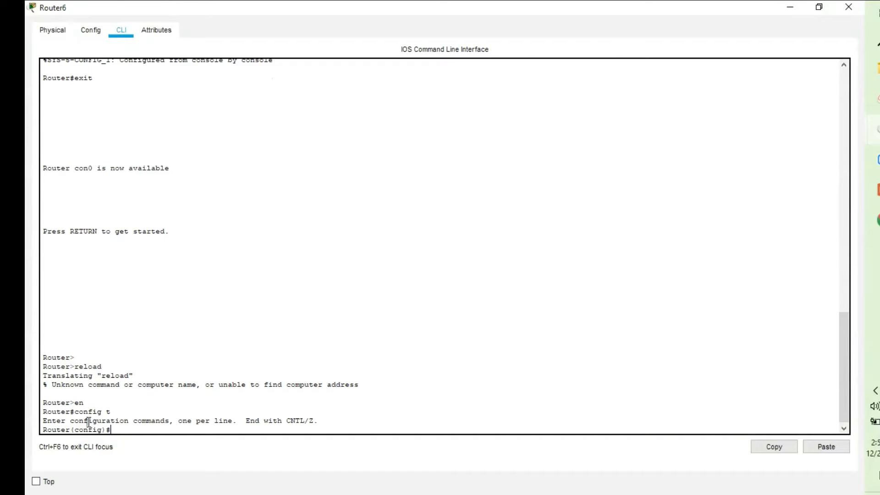
type("hostname Demo")
key("Return")
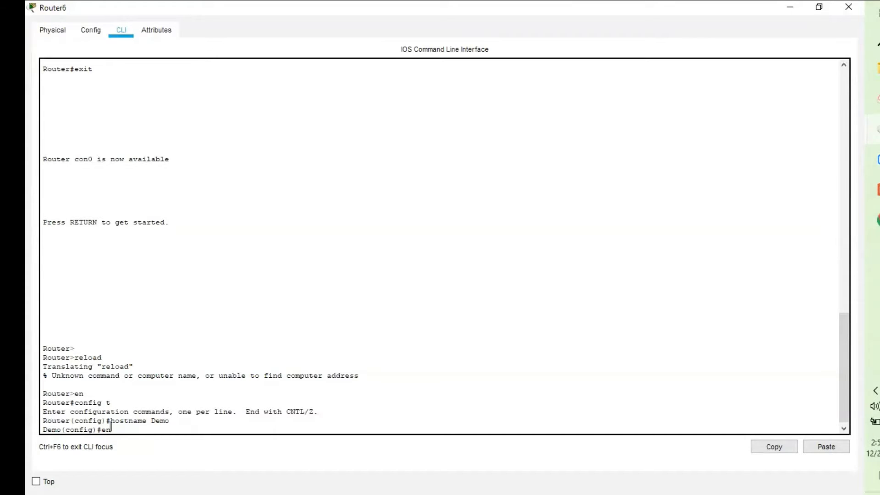
- Protect privileged mode with an enable password
key("Tab")
type("a")
key("Tab")
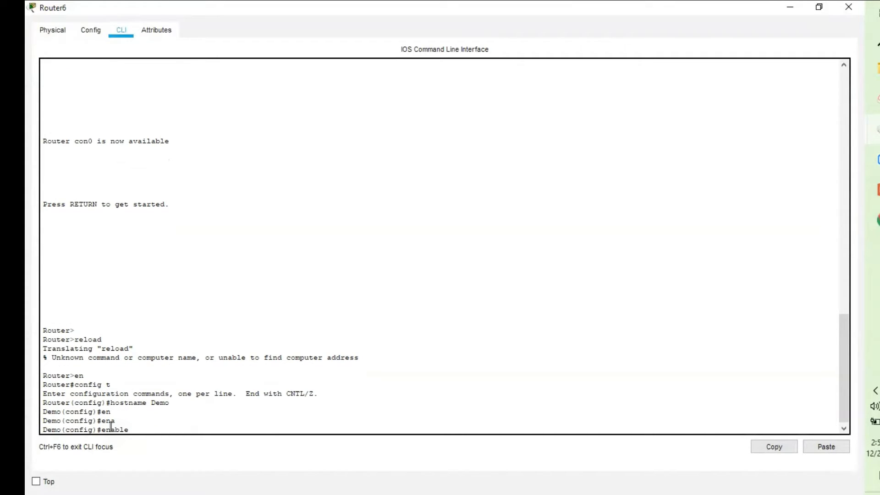
type("pas")
key("Tab")
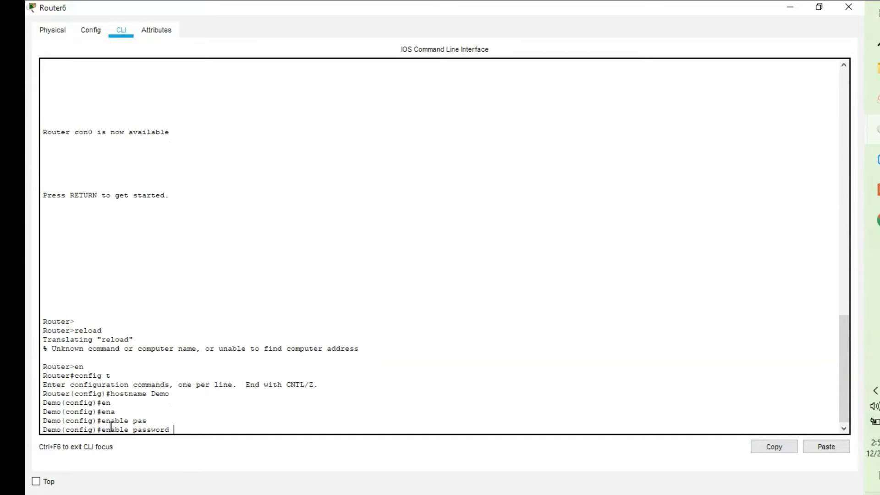
type("demo@123")
key("Return")
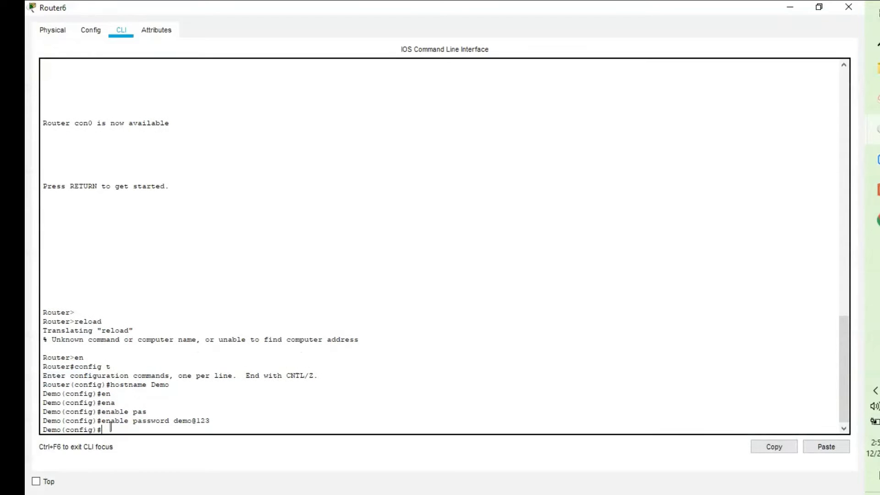
- Exit configuration, log out, then regain privileged mode using the enable password
type("exit")
key("Return")
type("exit")
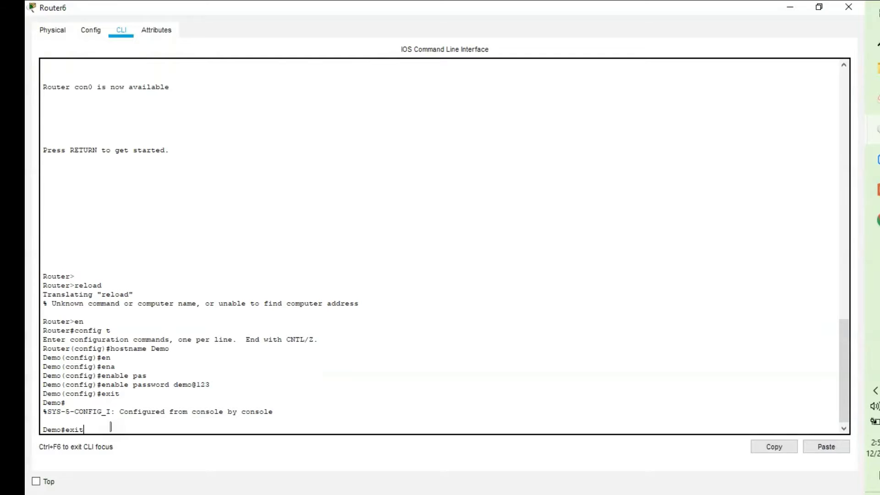
key("Return")
key("Return")
type("en")
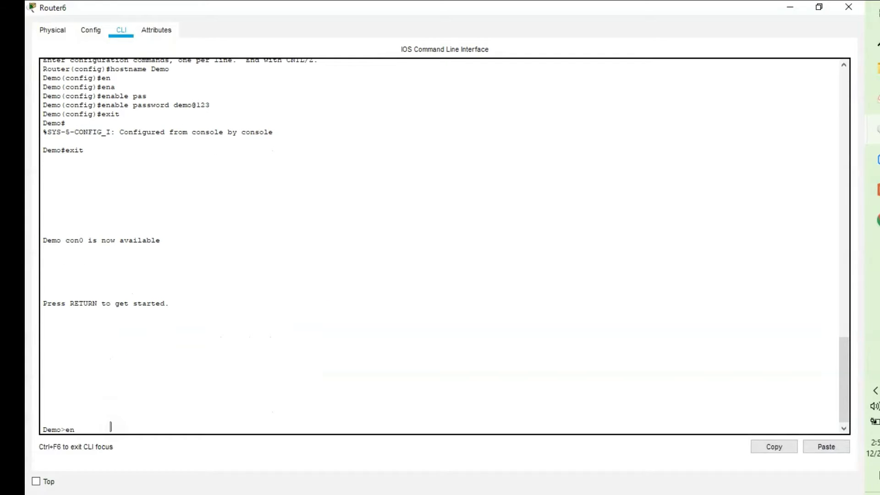
key("Return")
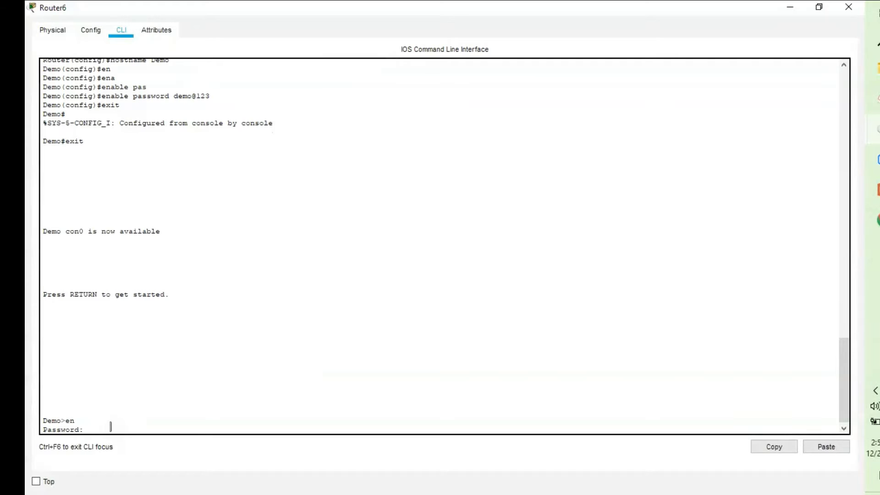
key("Return")
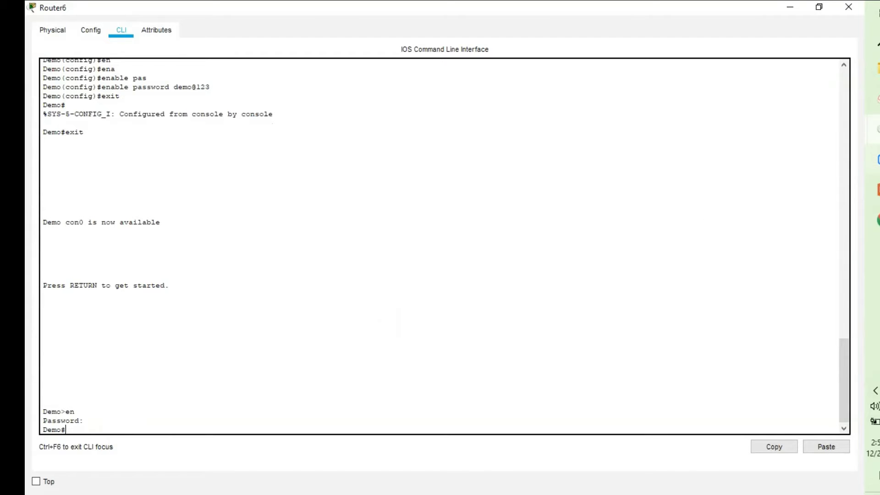
- Back in the main workspace, inspect Router6's Config and full-screen Physical hardware views
mouse_move(874, 129)
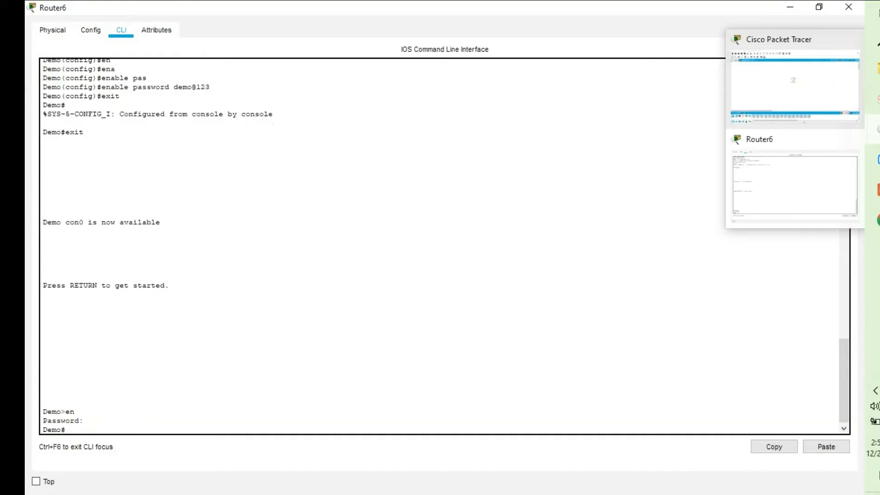
left_click(779, 95)
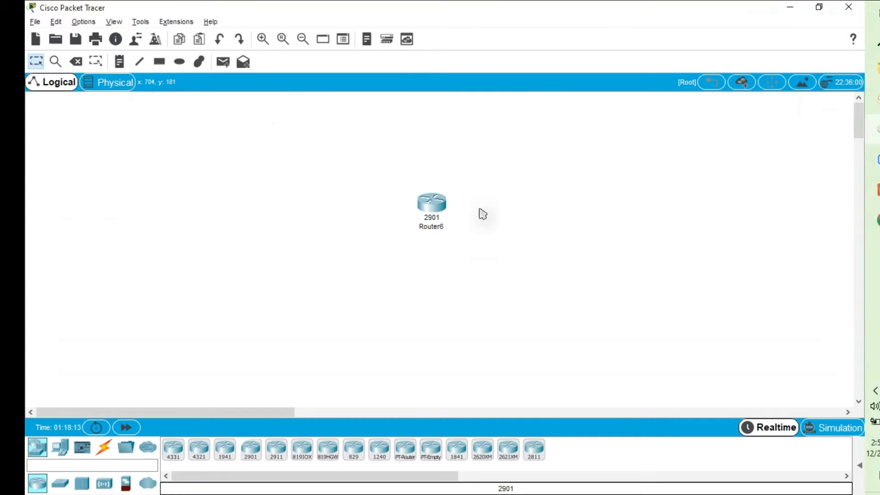
left_click(431, 203)
left_click(331, 102)
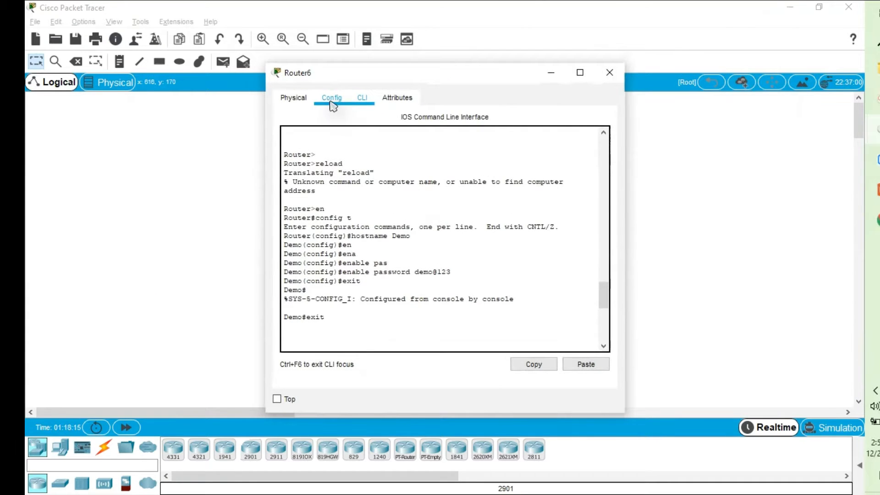
left_click(305, 102)
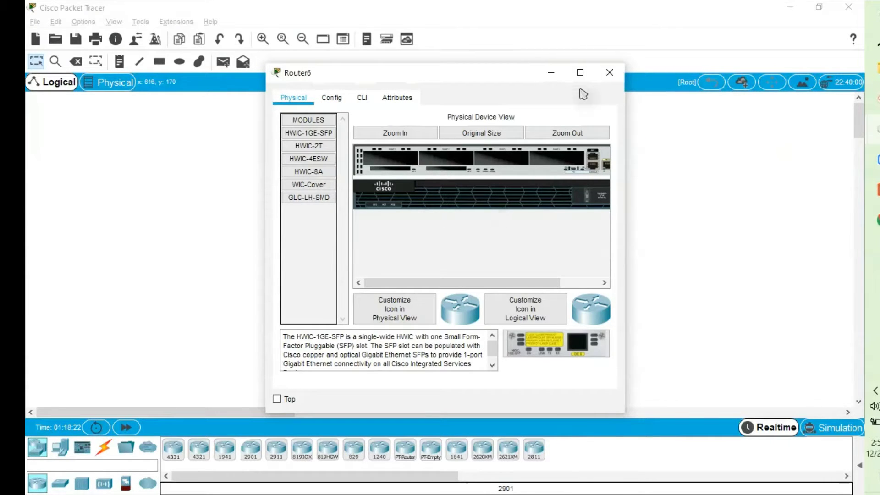
left_click(581, 75)
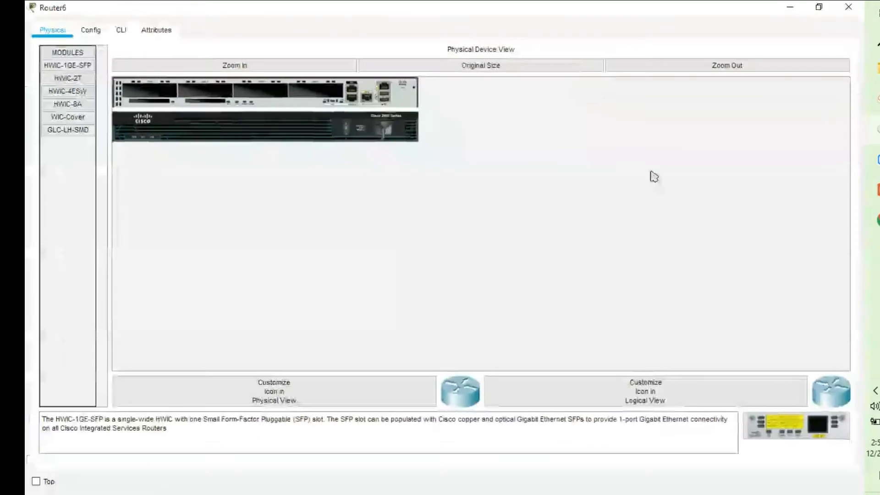
left_click(264, 68)
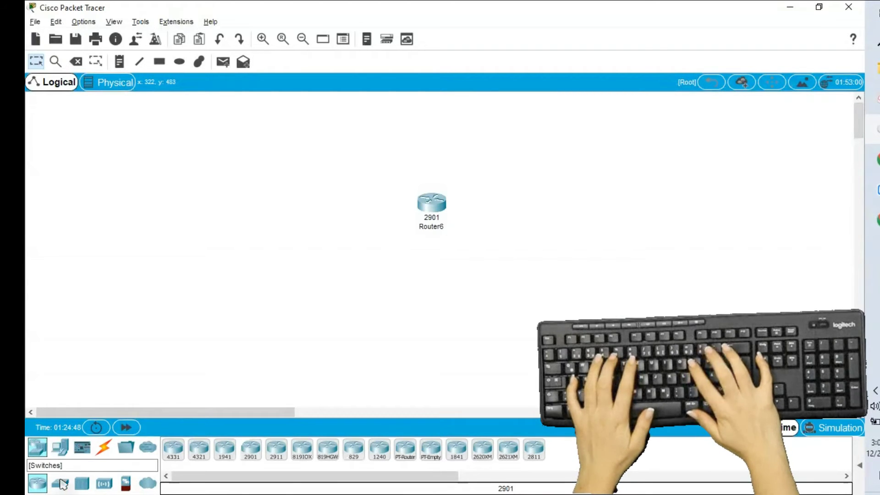
- Place a PC (PC0) right of Router6 and nudge Router6 slightly left
left_click(64, 453)
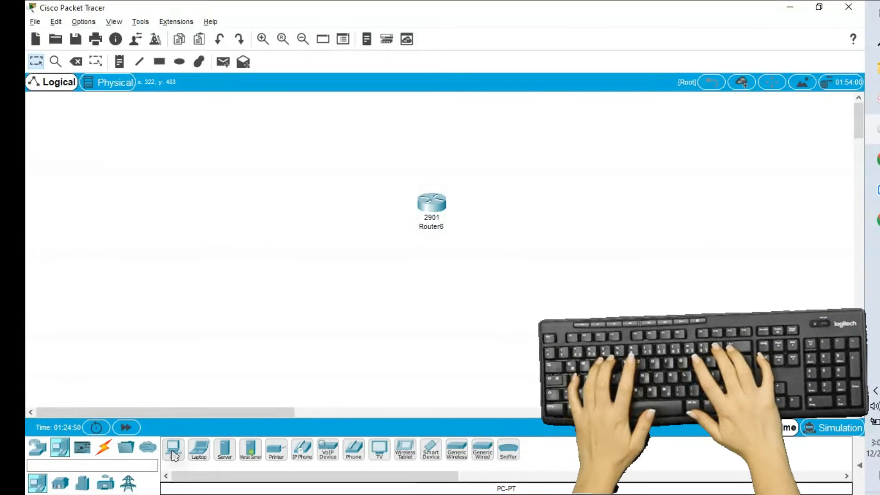
left_click_drag(173, 449, 670, 212)
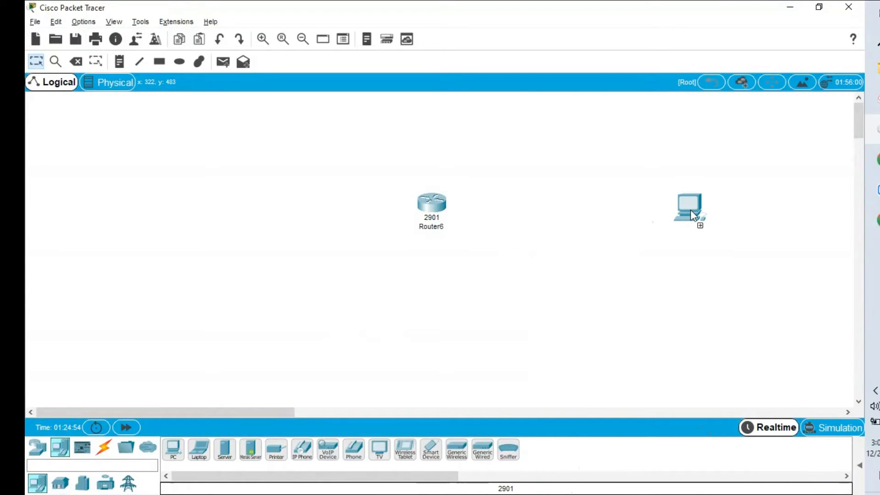
left_click_drag(690, 210, 690, 210)
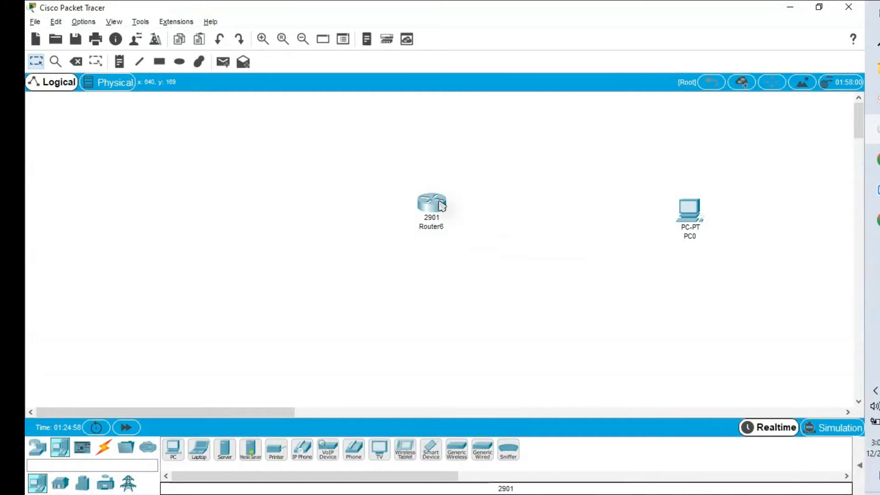
left_click_drag(441, 205, 426, 205)
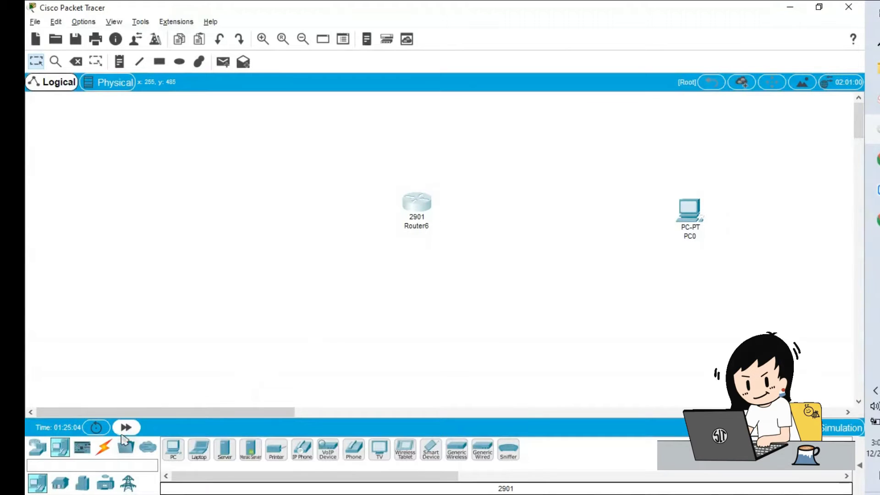
- Link Router6 to PC0 with an automatic connection cable
left_click(104, 446)
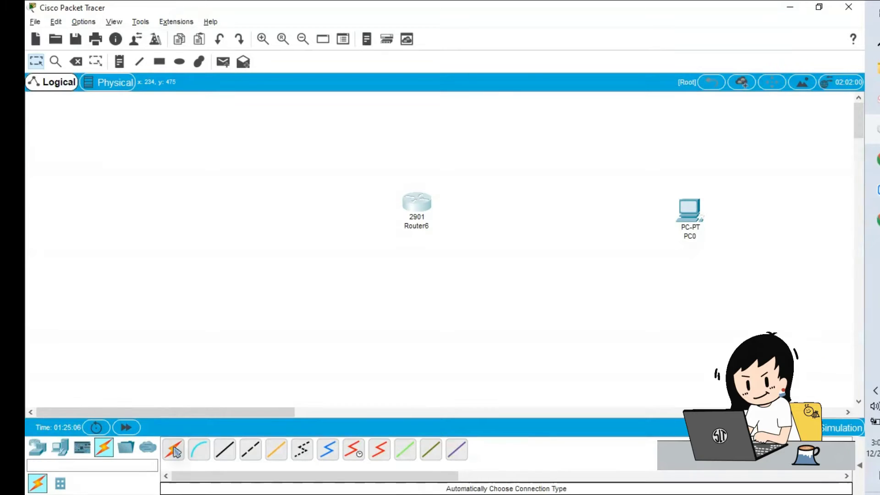
left_click(173, 449)
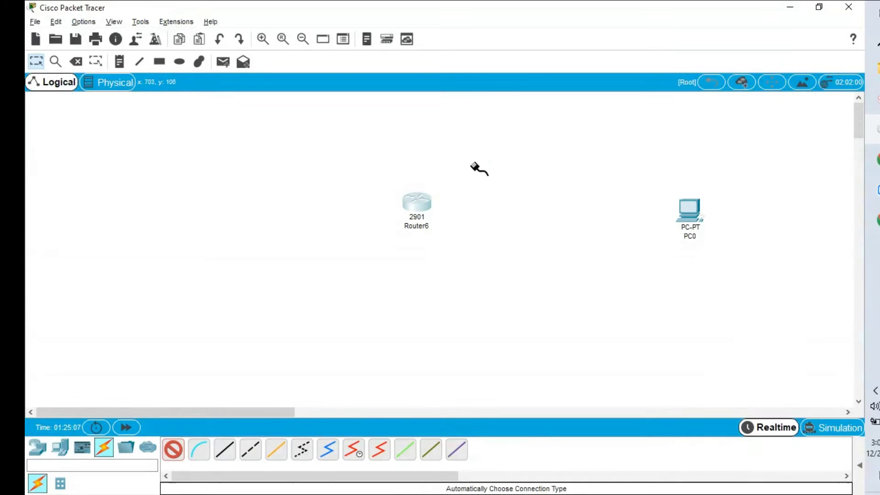
left_click(415, 204)
left_click(693, 212)
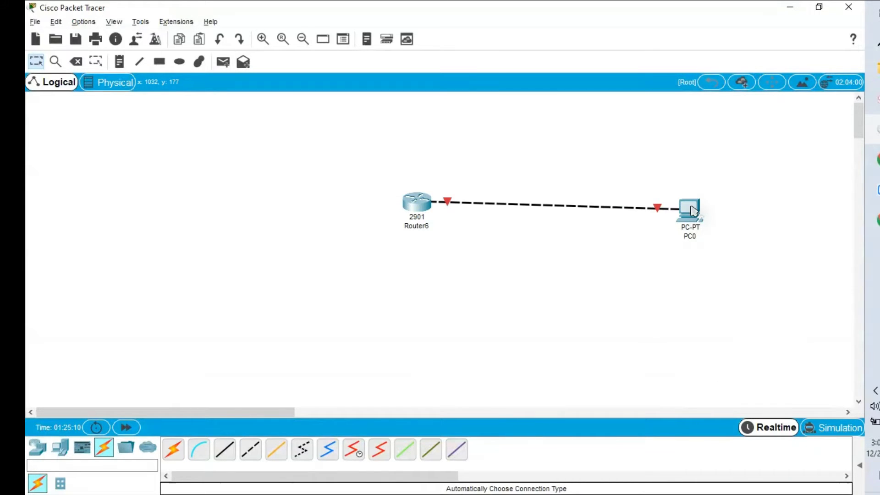
mouse_move(418, 208)
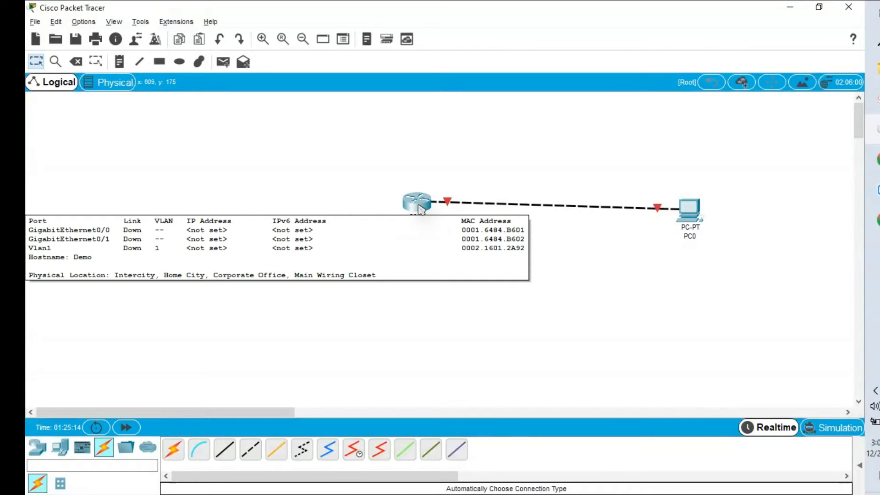
- Bring Router6's command line back up with a fresh prompt
left_click(420, 210)
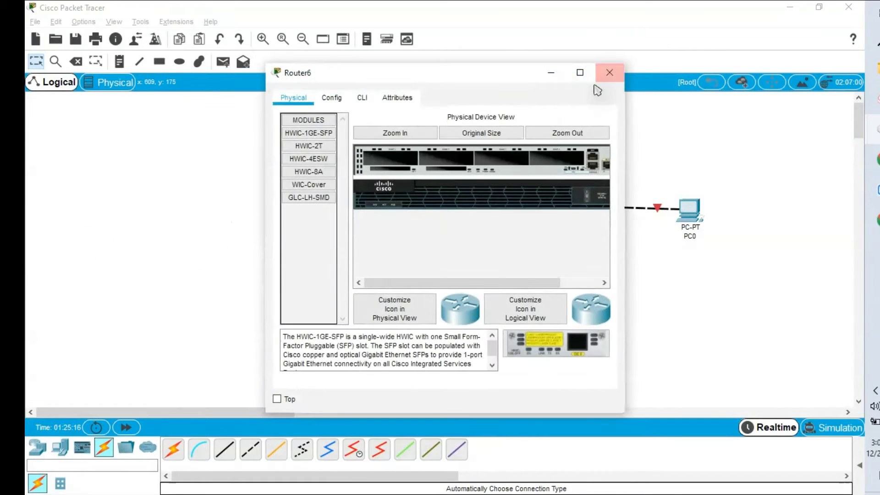
left_click(579, 73)
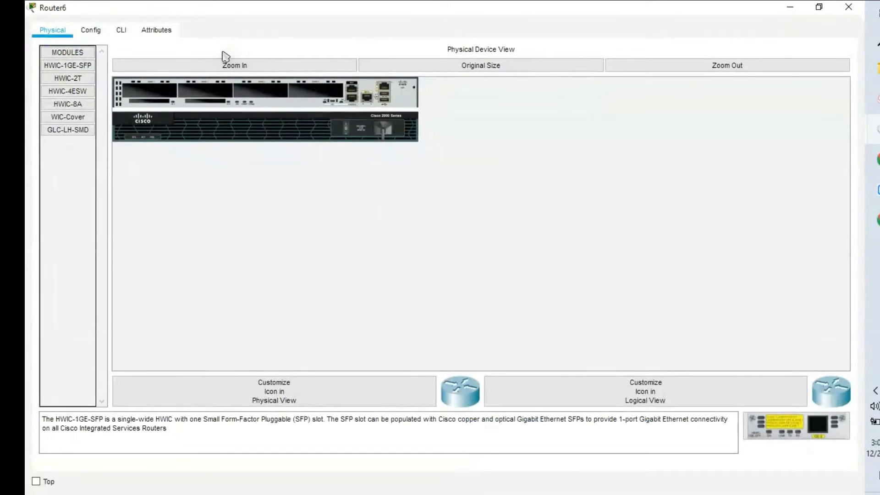
left_click(120, 31)
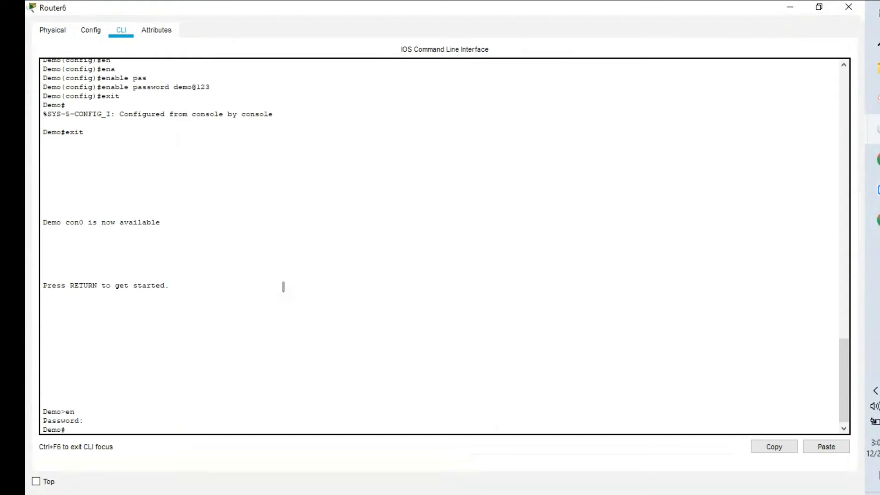
left_click(789, 8)
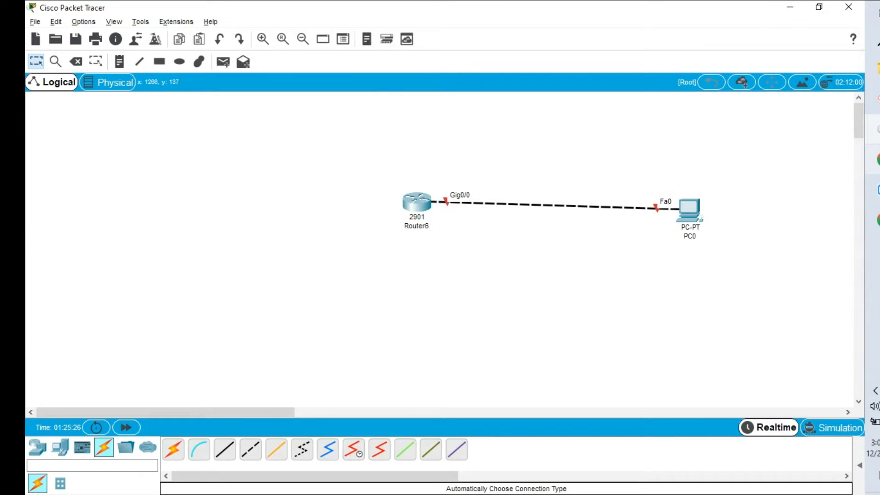
left_click(873, 129)
left_click(789, 179)
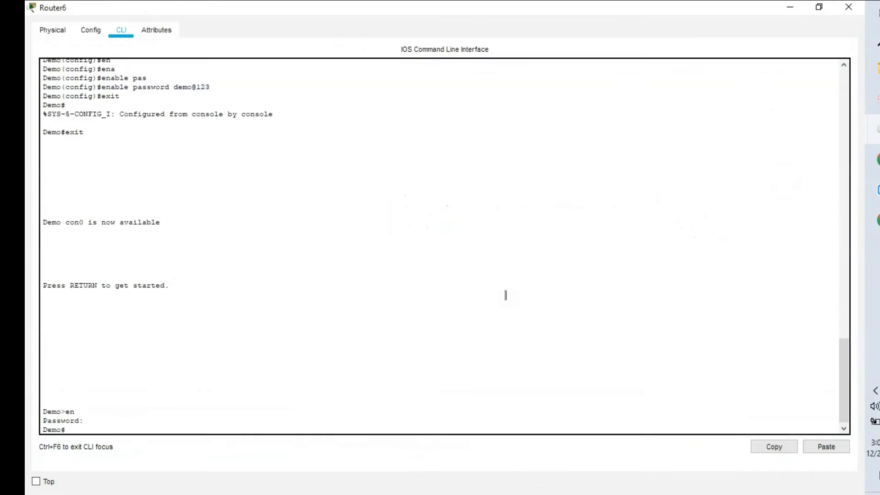
key("Return")
key("Return")
- Enter global configuration and select interface GigabitEthernet0/0
key("Return")
type("co")
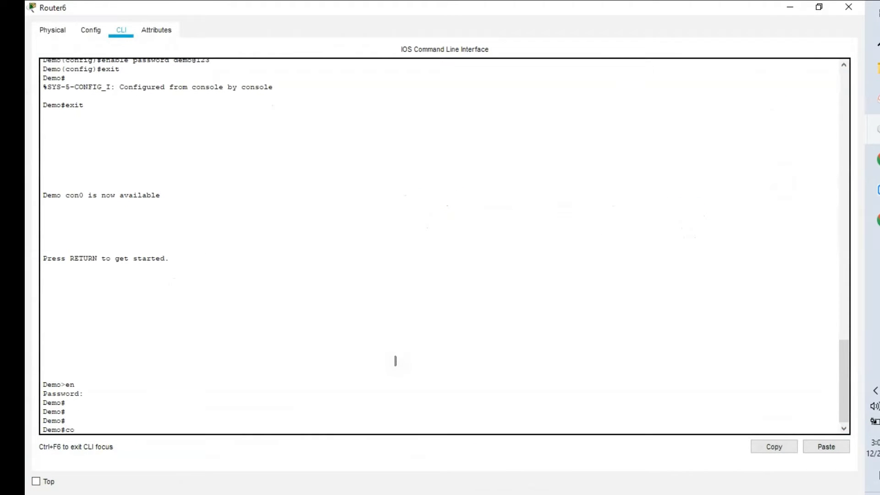
type("nfig t")
key("Return")
type("inter")
key("Tab")
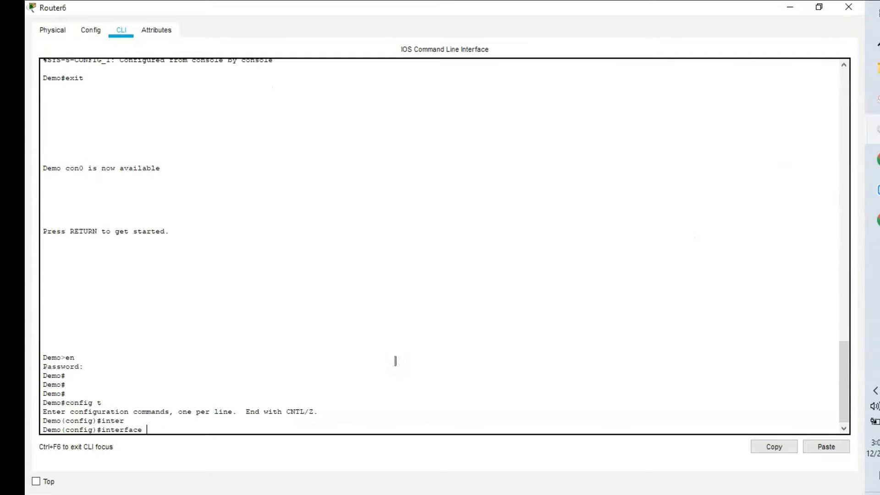
type("g")
key("Tab")
type("0/0")
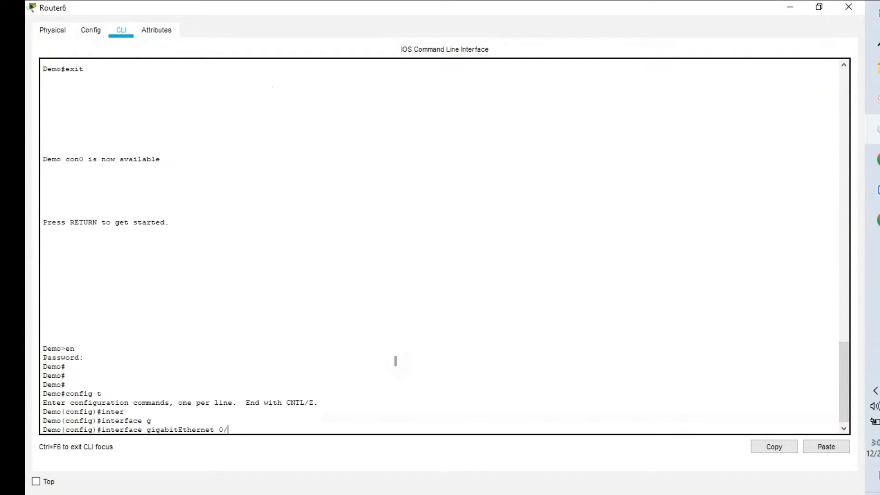
key("Return")
- Assign 192.168.1.1 255.255.255.0 to the interface and enable it with no shutdown
type("ip ")
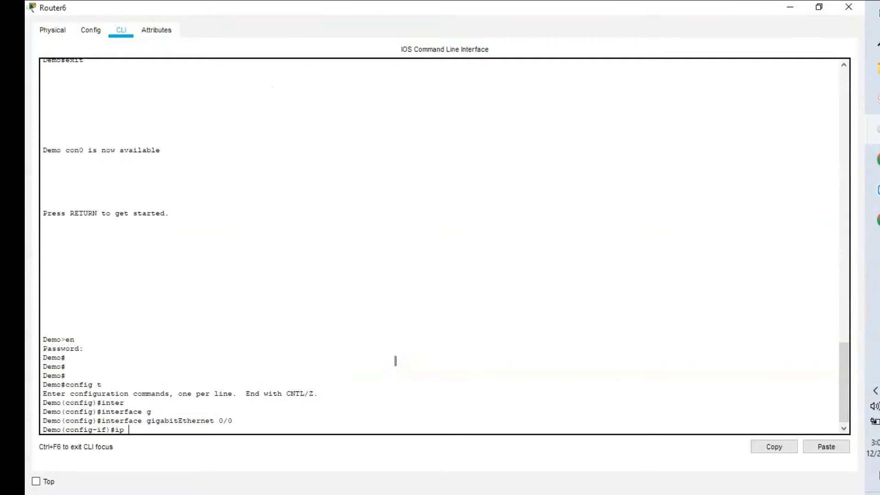
type("add")
key("Tab")
type("1")
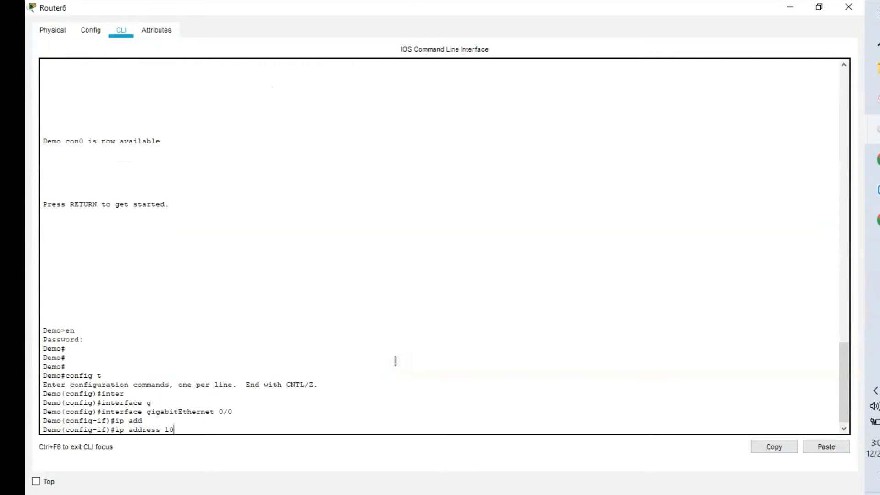
key("BackSpace")
type("92.168.1.1 255.255")
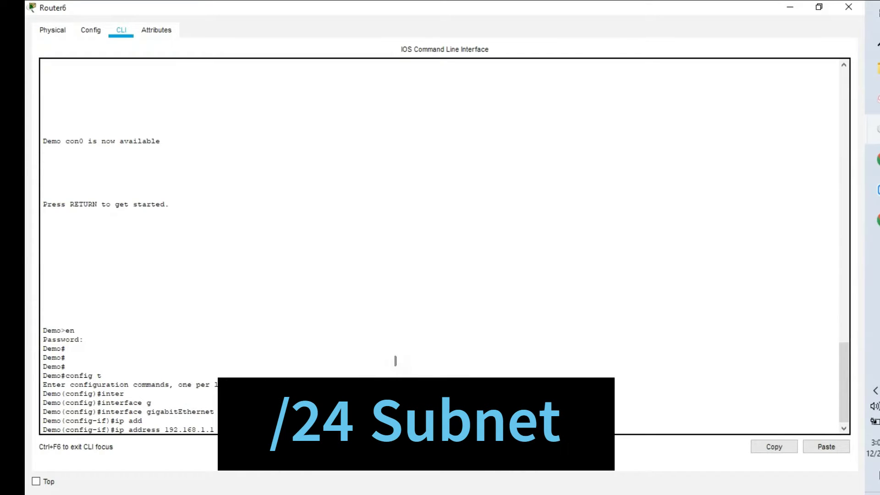
type(".255.0")
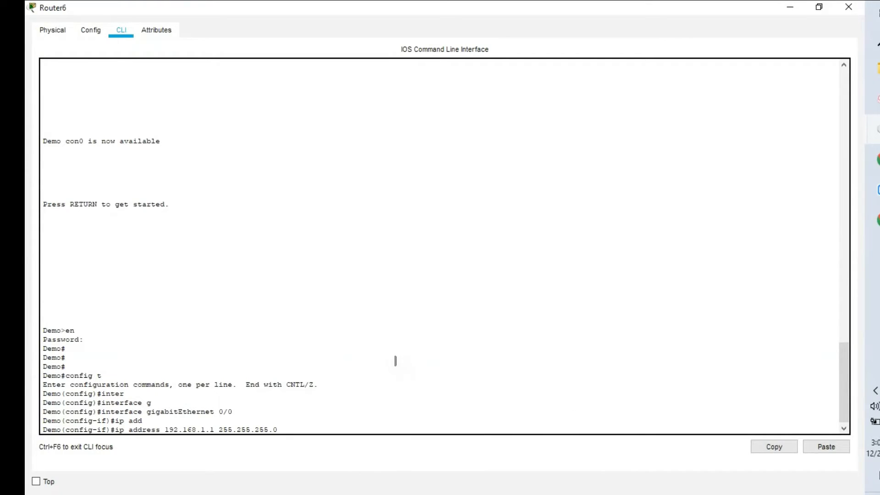
key("Return")
type("no s")
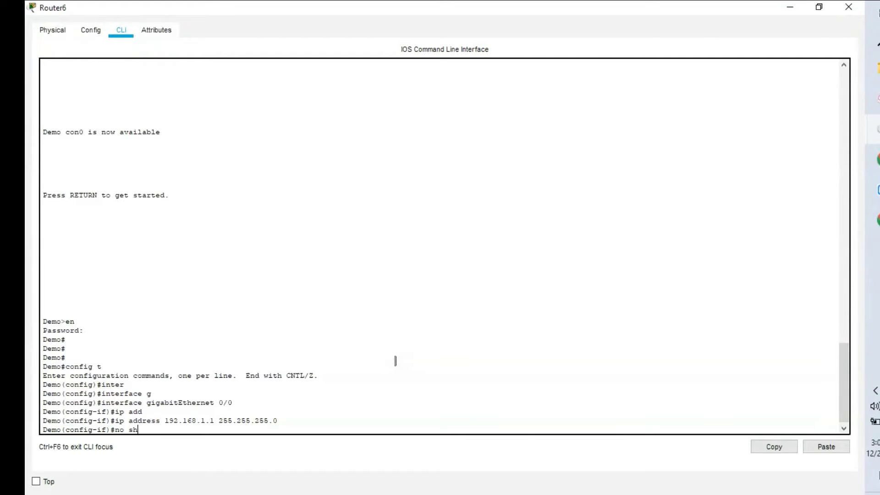
type("h")
key("Tab")
key("Return")
key("Return")
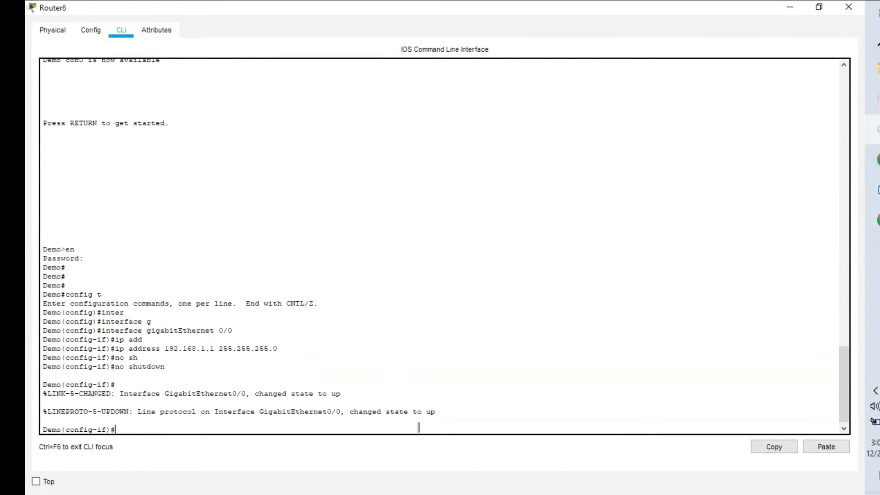
- Open PC0's IP Configuration from its Desktop tab
left_click(789, 6)
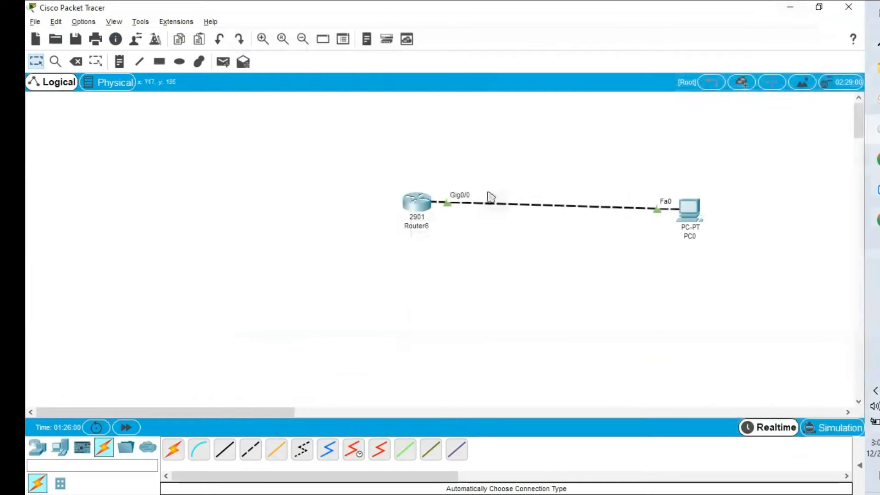
left_click(688, 211)
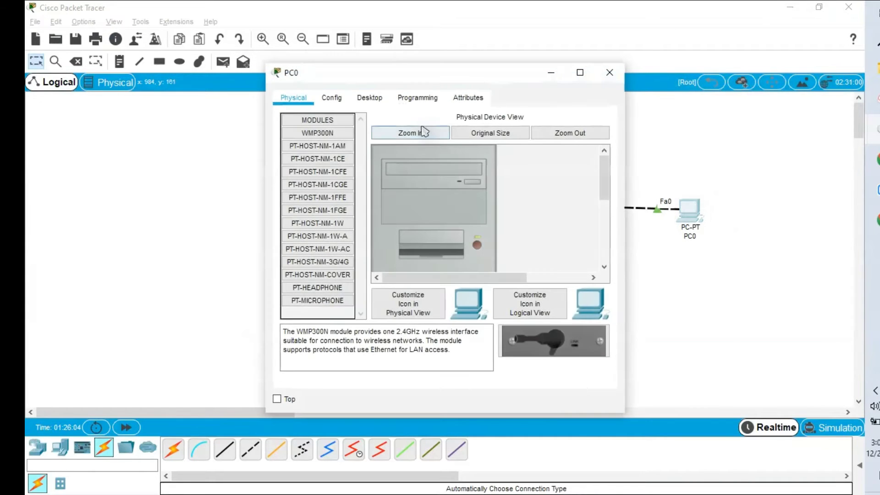
left_click(370, 102)
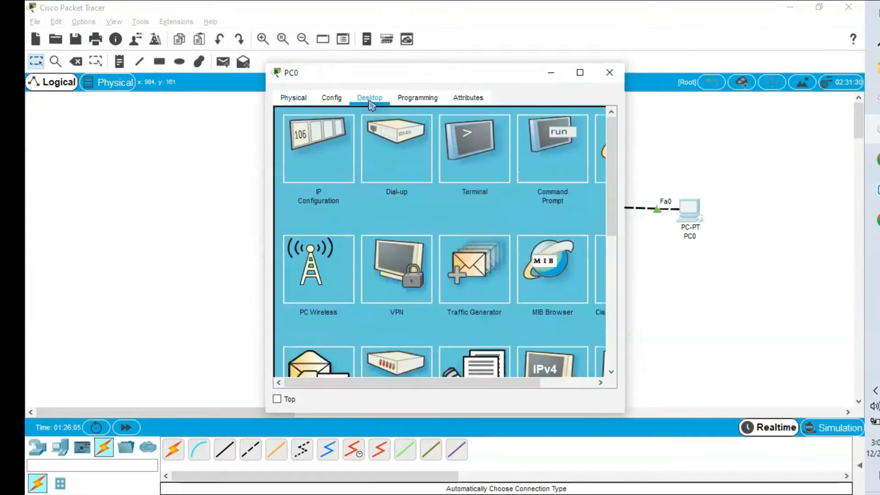
left_click(336, 155)
- Enter IP 192.168.1.10, mask 255.255.255.0 and gateway 192.168.1.1
type("1")
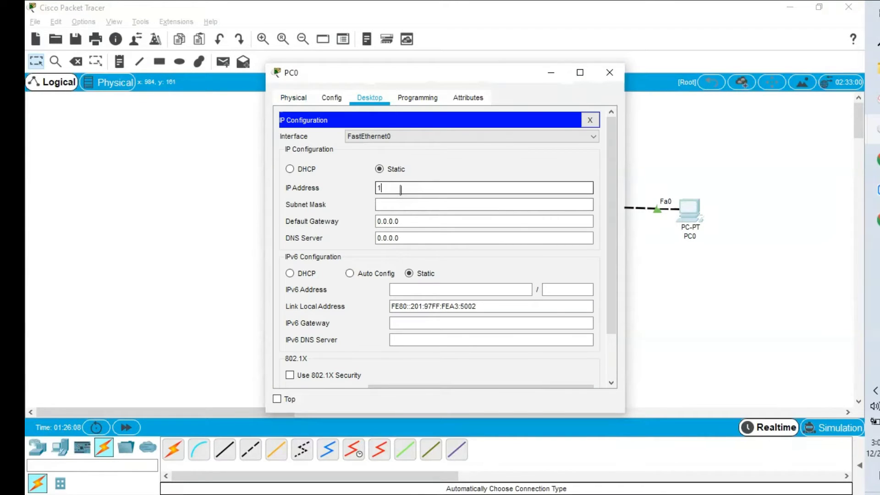
type("92")
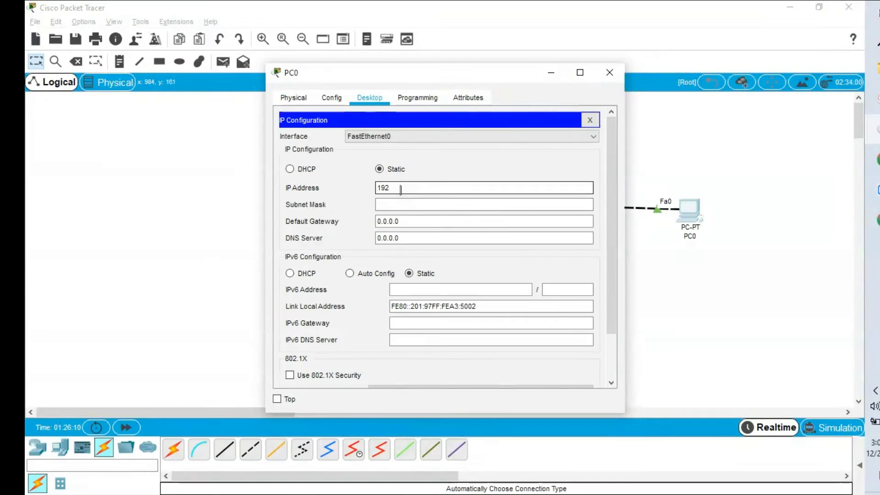
type("1.")
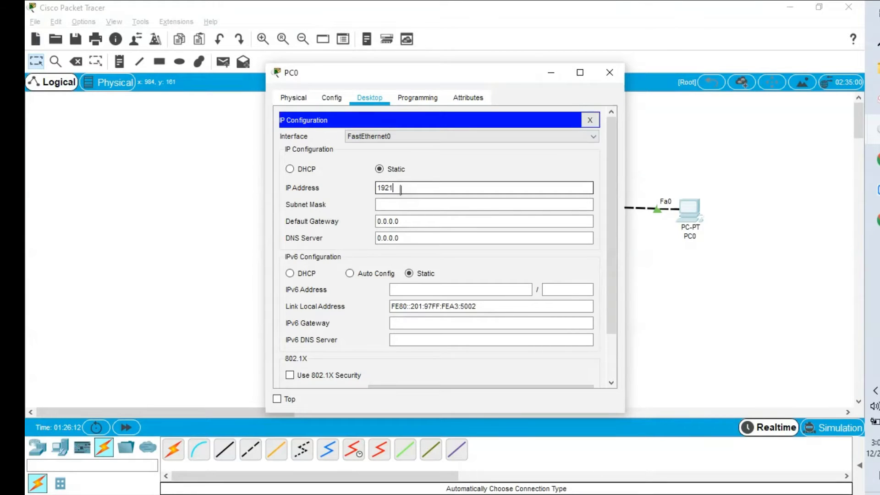
key("BackSpace")
key("BackSpace")
type(".168.1.")
type("0")
key("ctrl+a")
key("Tab")
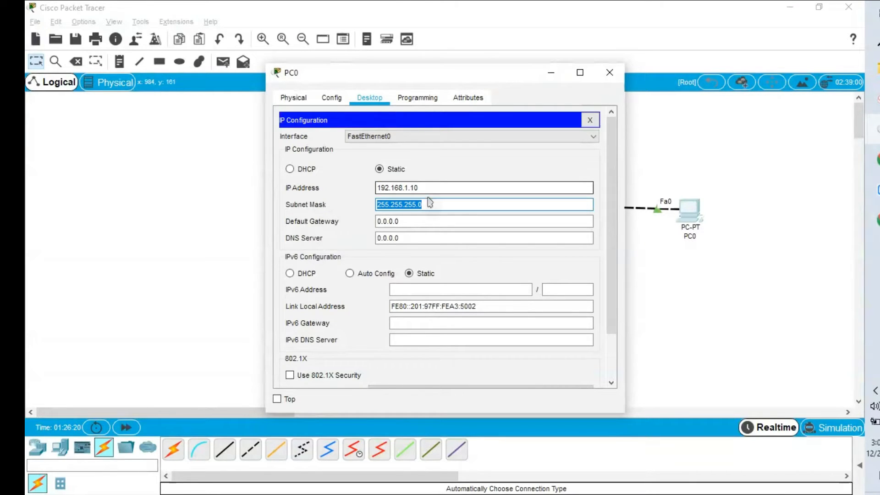
key("Tab")
type("192.168.1.1")
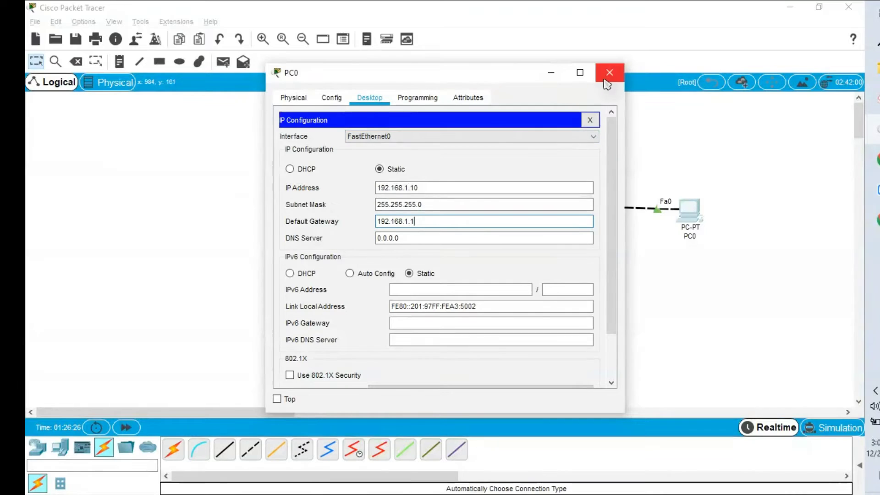
- Copy the gateway address 192.168.1.1 and return to PC0's desktop apps
left_click_drag(414, 222, 349, 222)
key("ctrl+c")
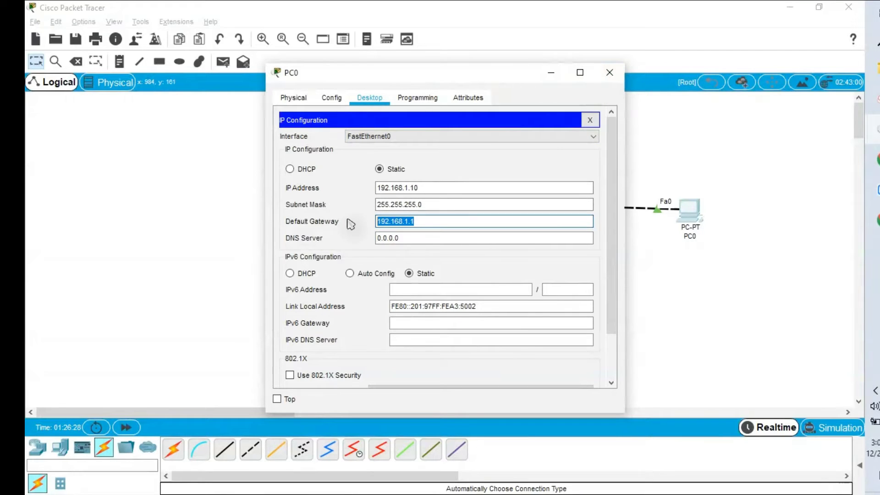
left_click(294, 97)
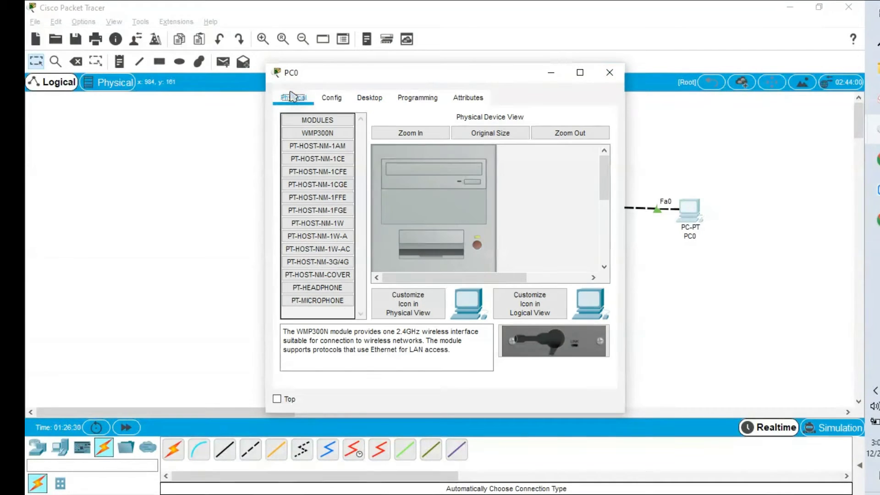
left_click(369, 98)
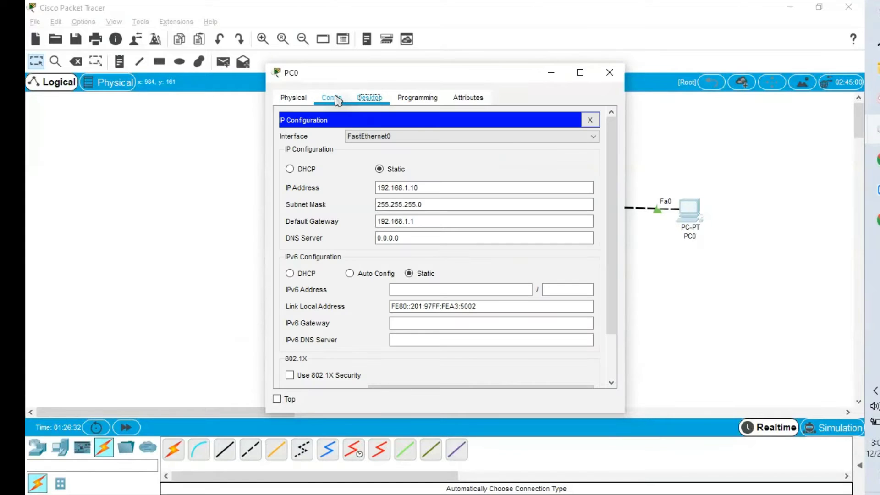
left_click(590, 121)
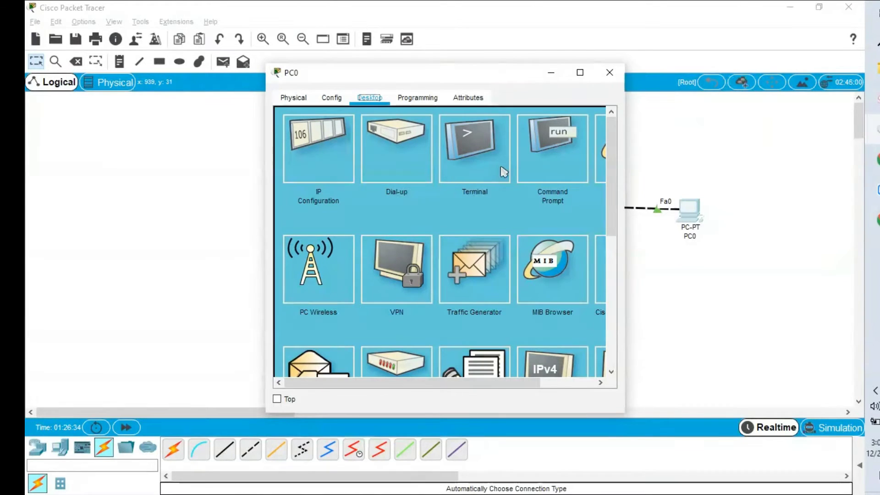
- Ping the router at 192.168.1.1 from PC0's Command Prompt
left_click(559, 172)
type("ping")
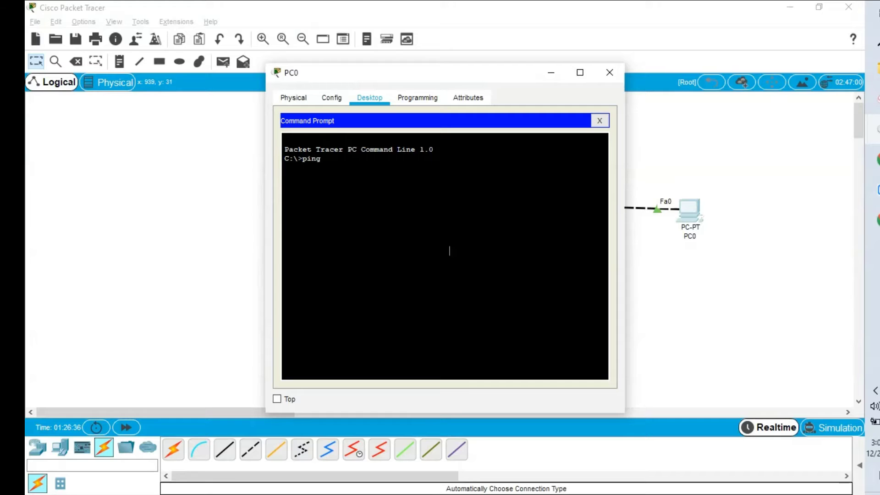
right_click(449, 250)
left_click(480, 274)
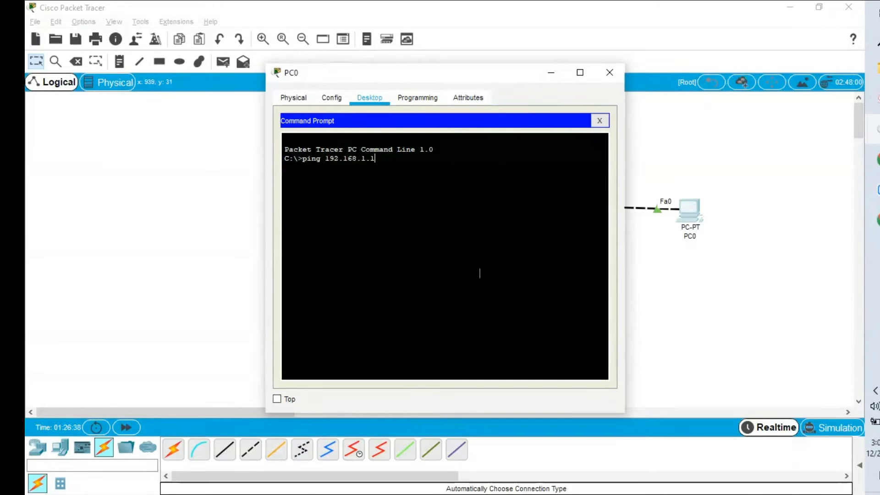
key("Return")
- Telnet from PC0 to 192.168.1.1
left_click(577, 75)
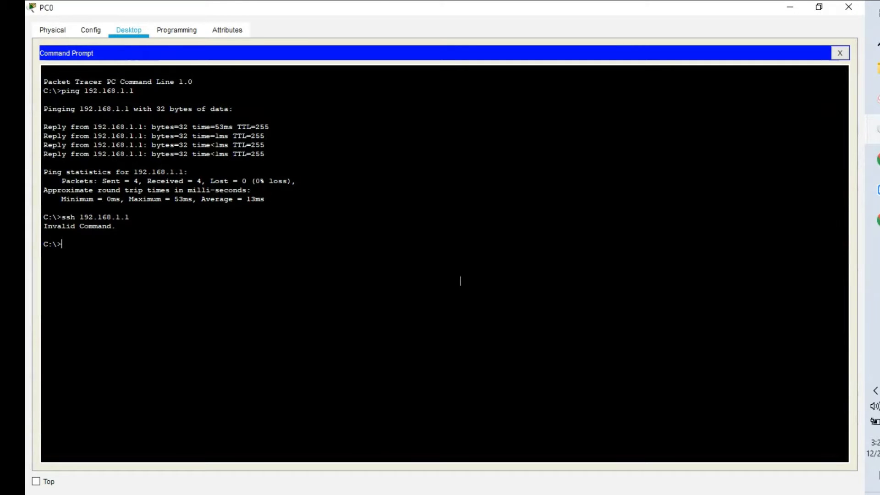
type("elnet 19")
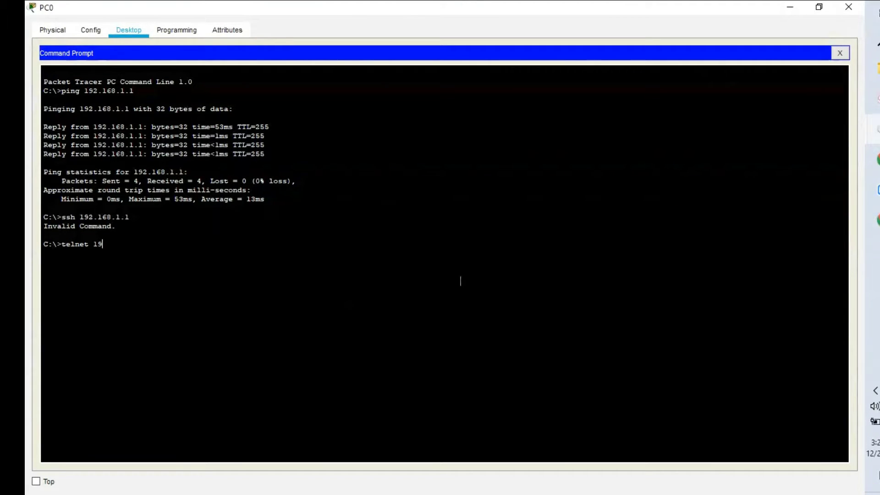
type("2.169.1.1")
key("BackSpace")
key("BackSpace")
key("BackSpace")
type("8.1.1")
key("Return")
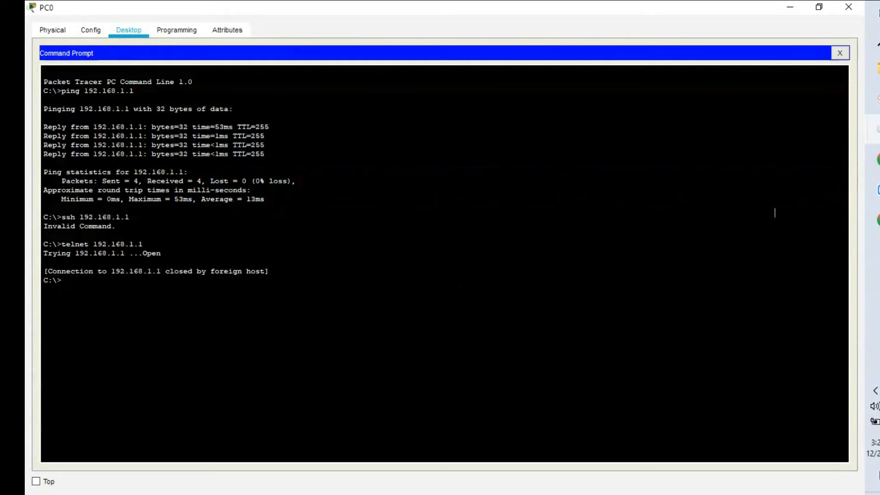
- Reopen Router6's console full screen and leave interface configuration mode
mouse_move(873, 130)
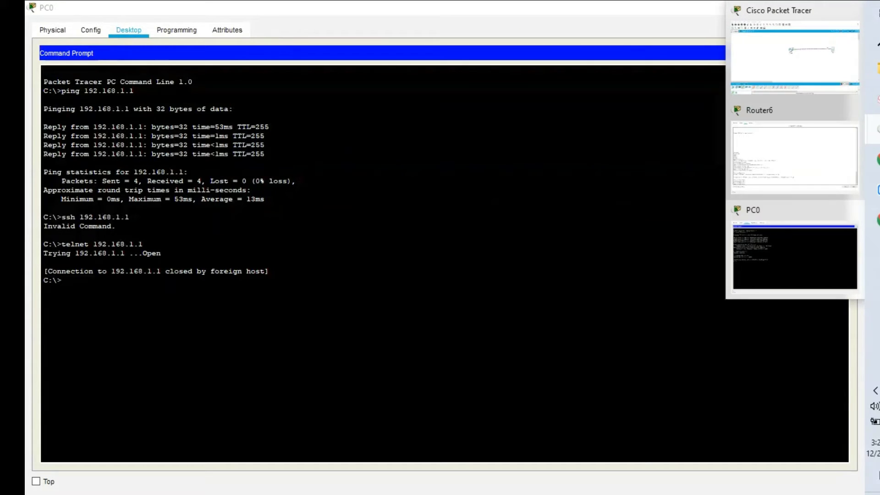
left_click(797, 77)
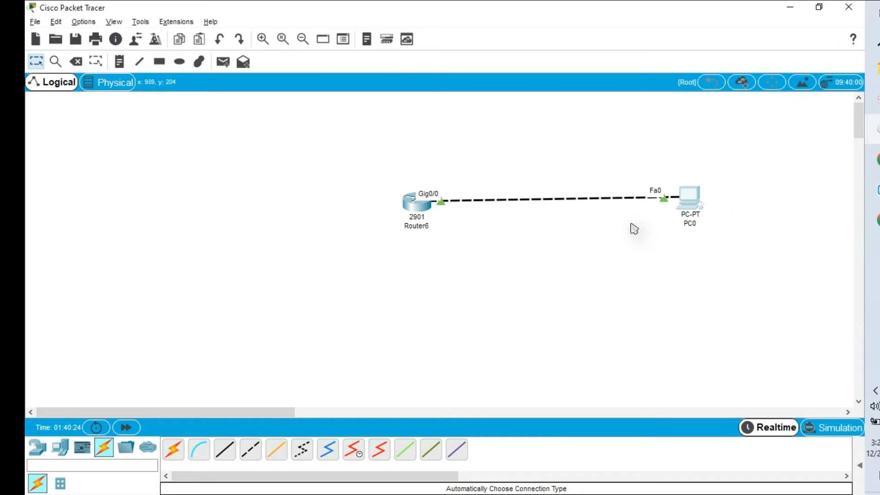
left_click(416, 202)
left_click(580, 72)
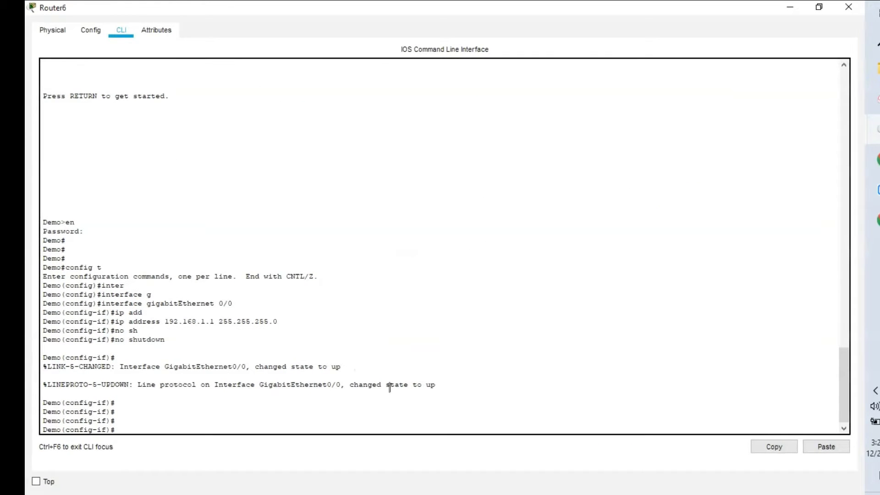
left_click(843, 429)
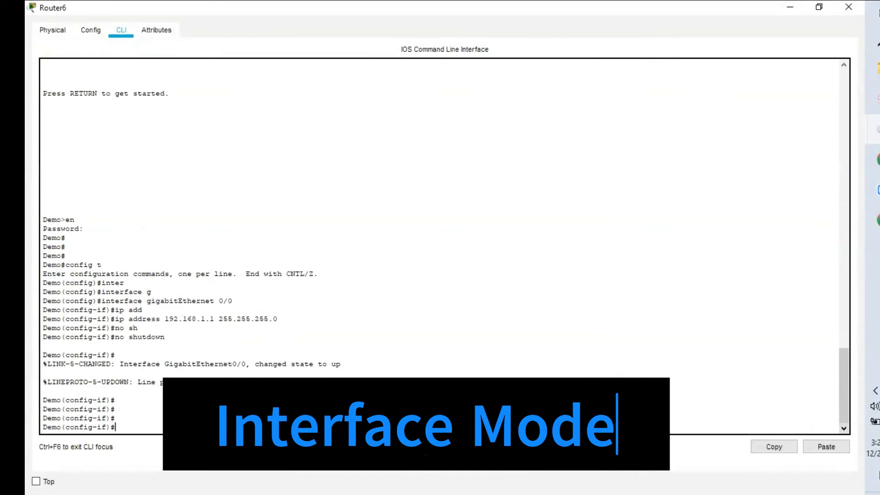
type("exit")
key("Return")
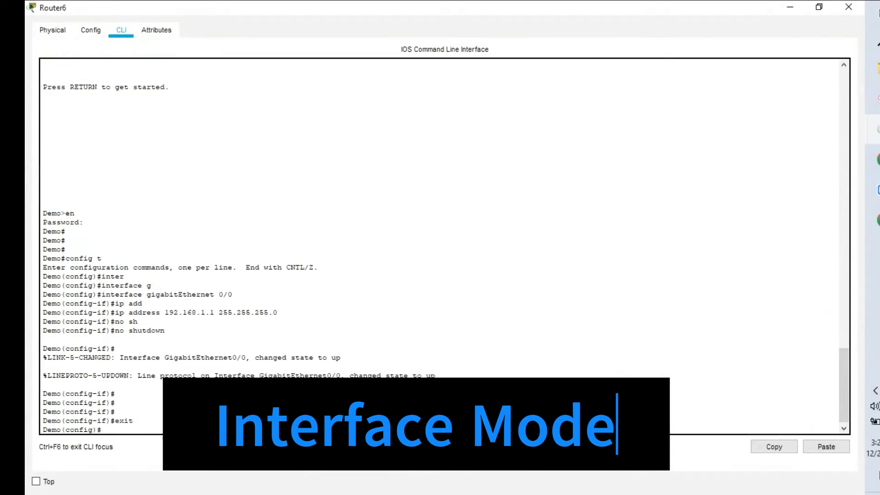
key("Return")
key("Return")
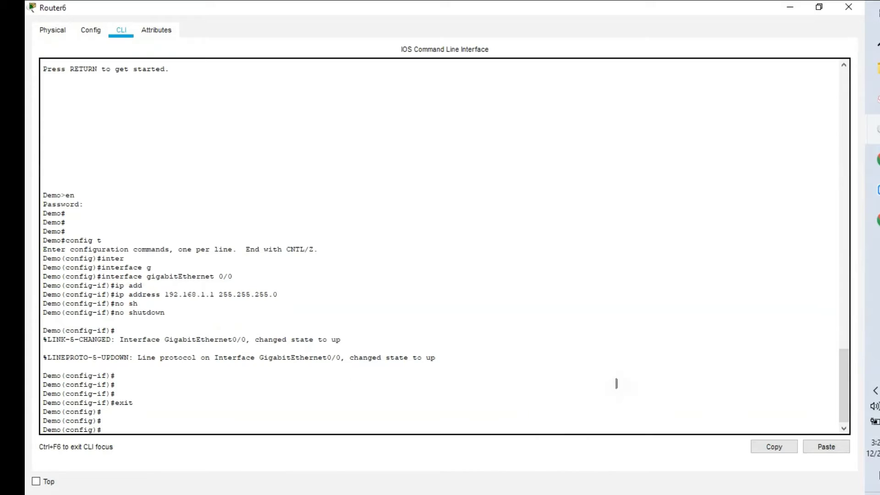
- Configure line vty 0 4 with a login password
type("line")
key("Tab")
type("v")
key("Tab")
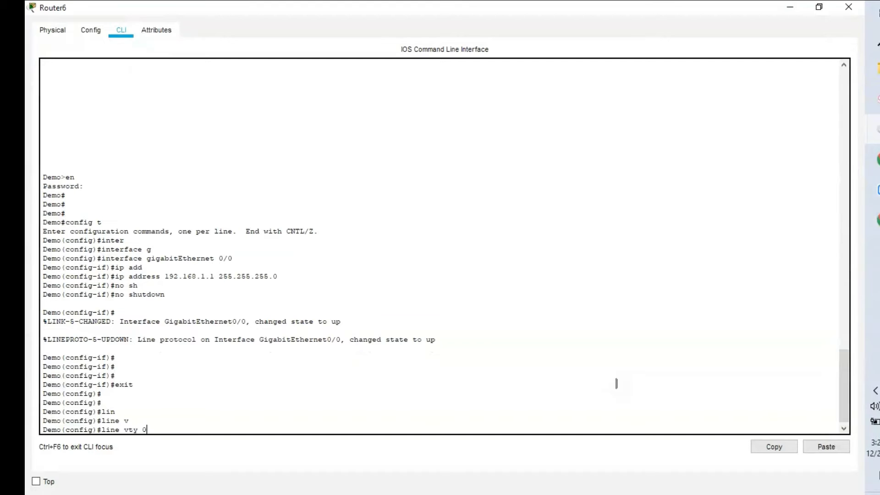
key("BackSpace")
type("?")
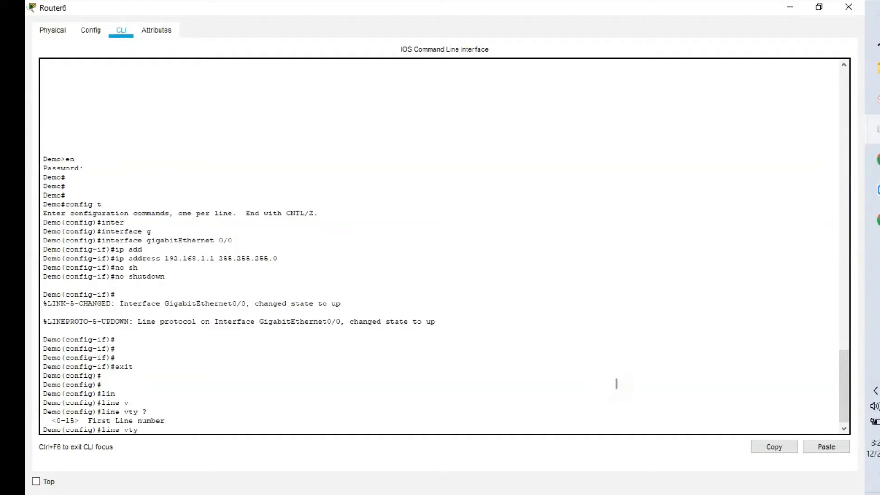
type("0 4")
key("Return")
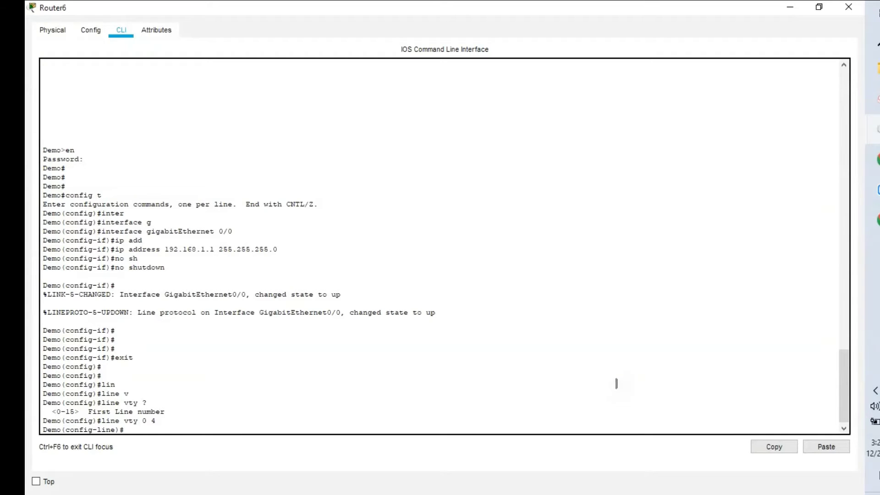
type("pas")
key("Tab")
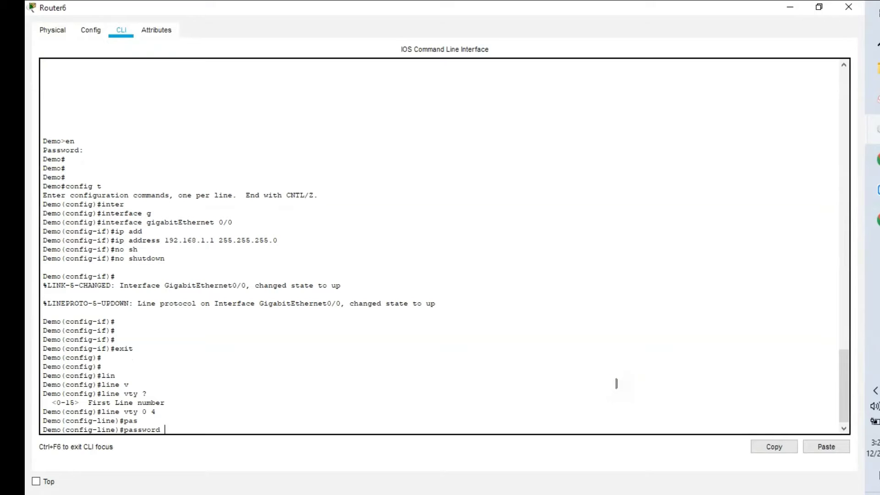
type("demo")
key("Return")
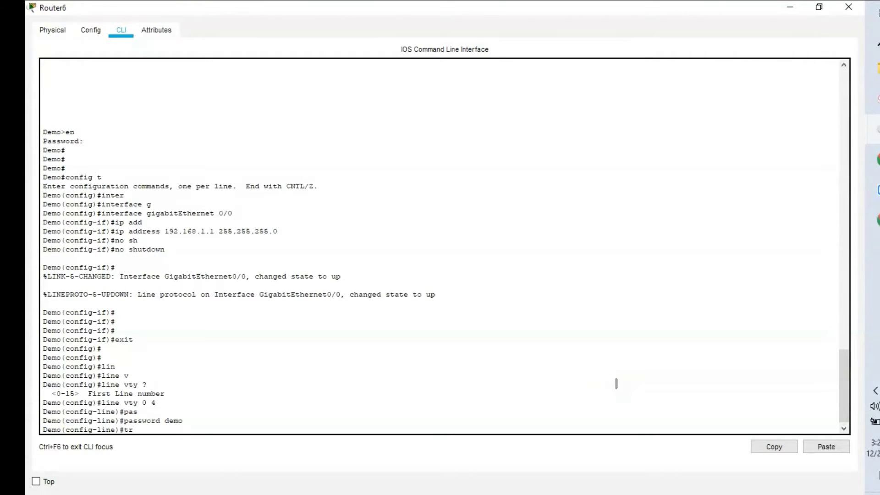
- Allow all protocols on the vty lines with transport input all
type("a")
key("Tab")
type("i")
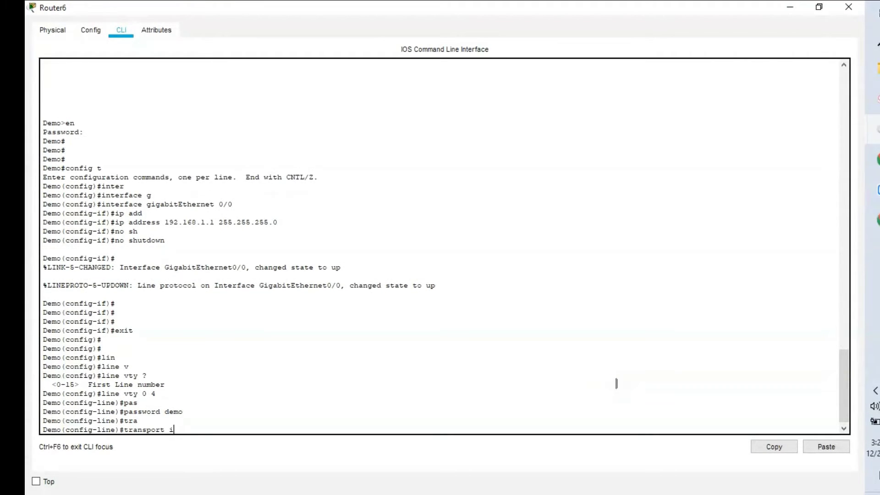
type("n")
key("Tab")
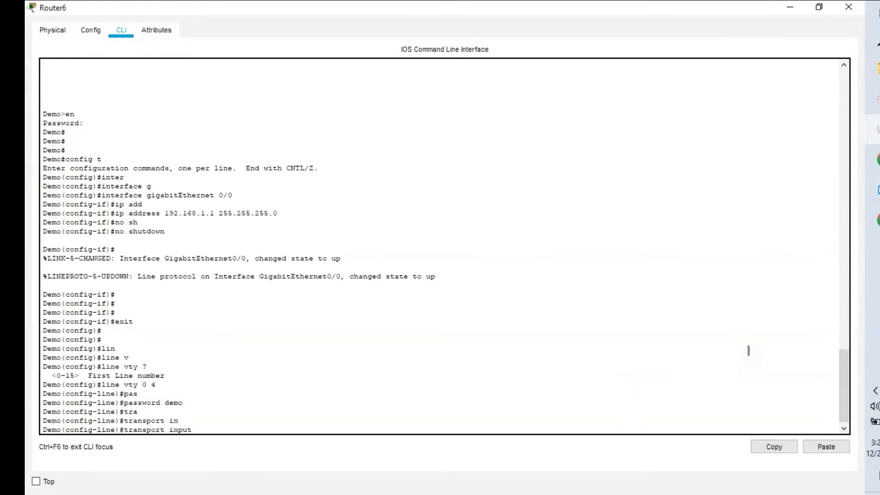
key("alt+Tab")
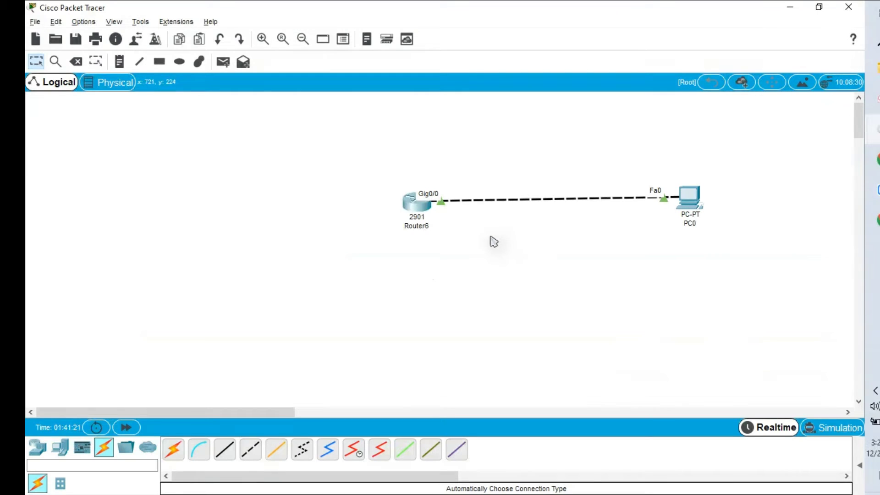
left_click(432, 203)
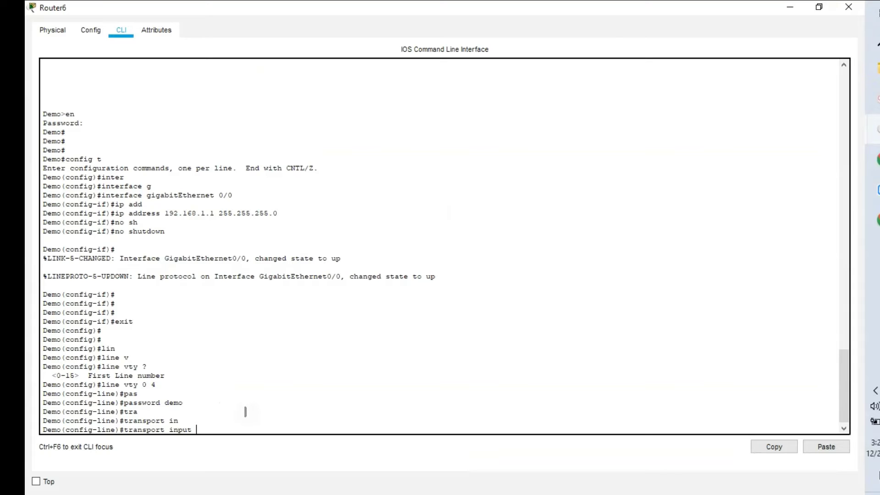
type("?")
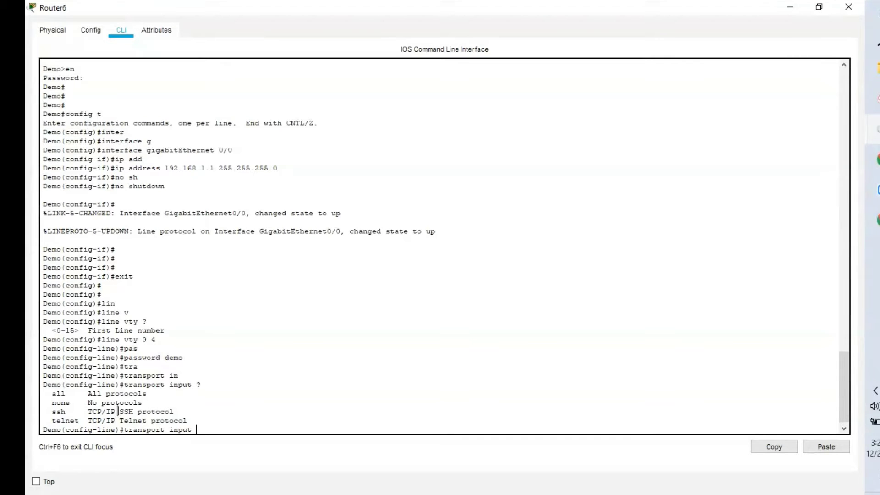
type("all")
key("Return")
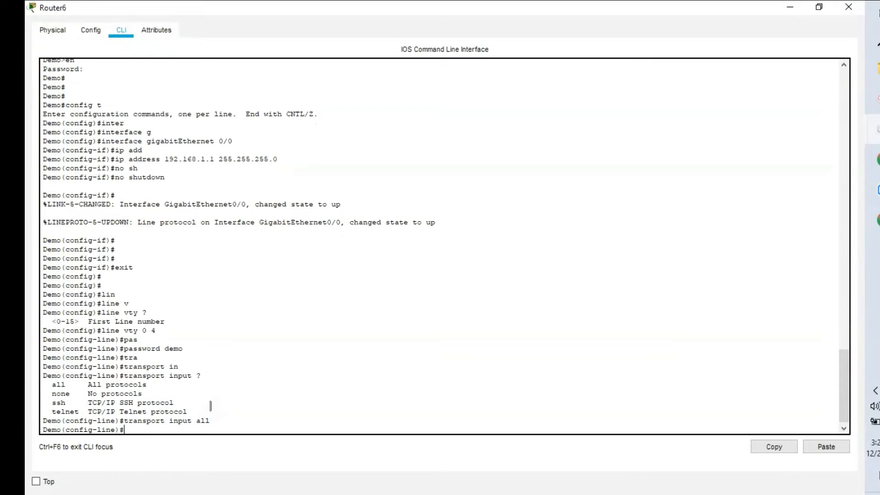
left_click(874, 130)
- From PC0's Command Prompt, telnet to 192.168.1.1 and log in with the vty password
left_click(789, 244)
key("Up")
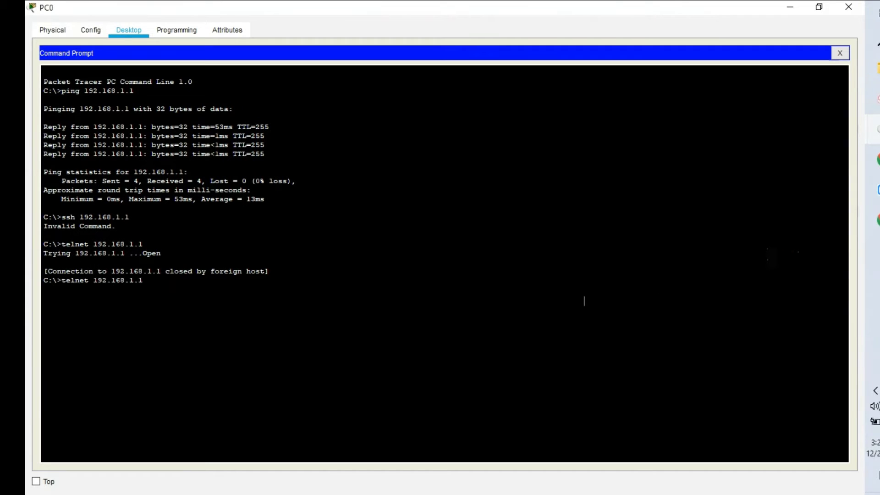
key("Return")
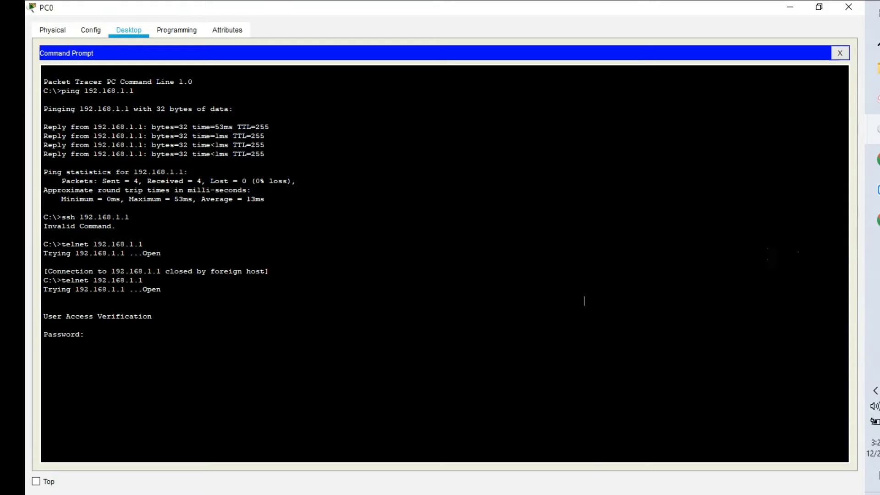
key("Return")
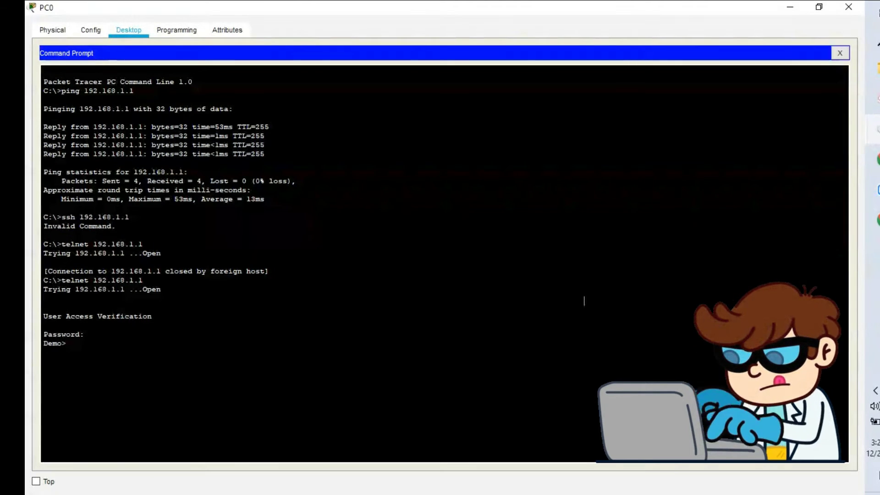
key("Return")
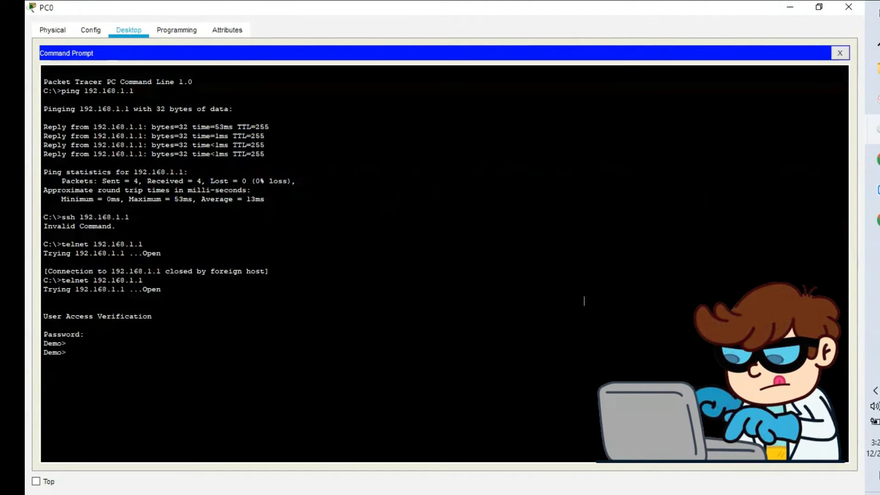
- Enter privileged mode on Demo and display its show version output
type("en")
key("Return")
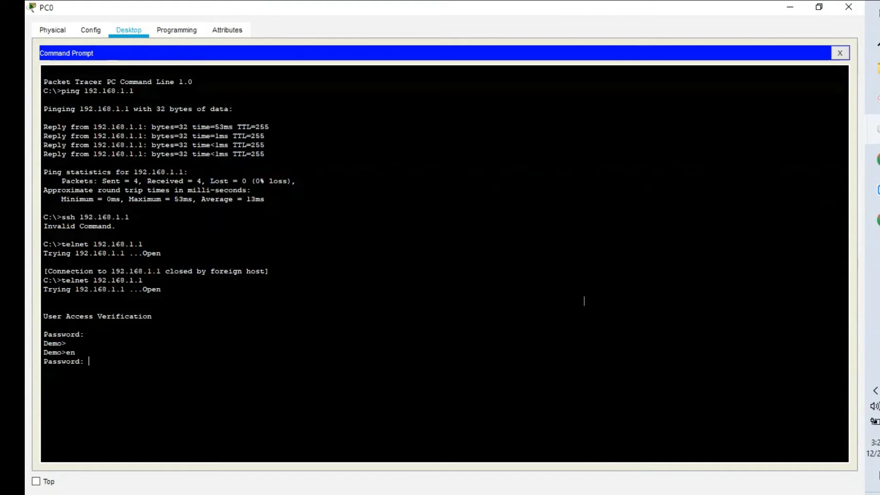
key("Return")
key("Return")
type("sh ver")
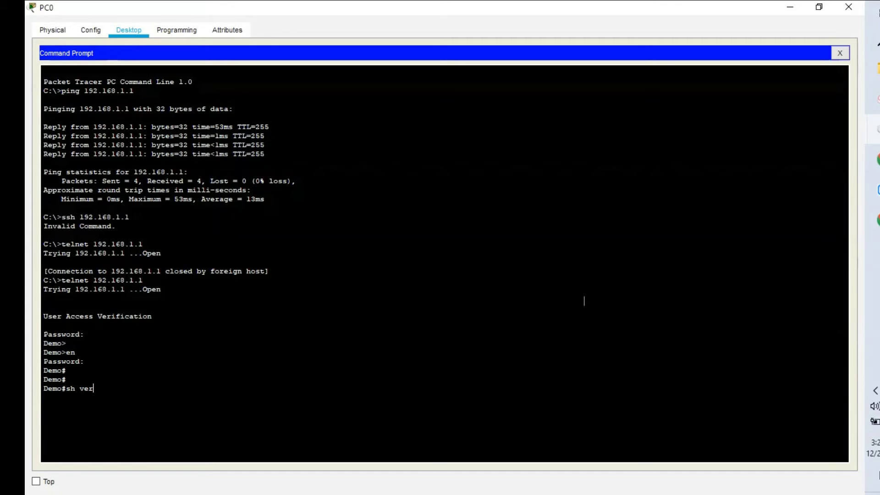
key("Return")
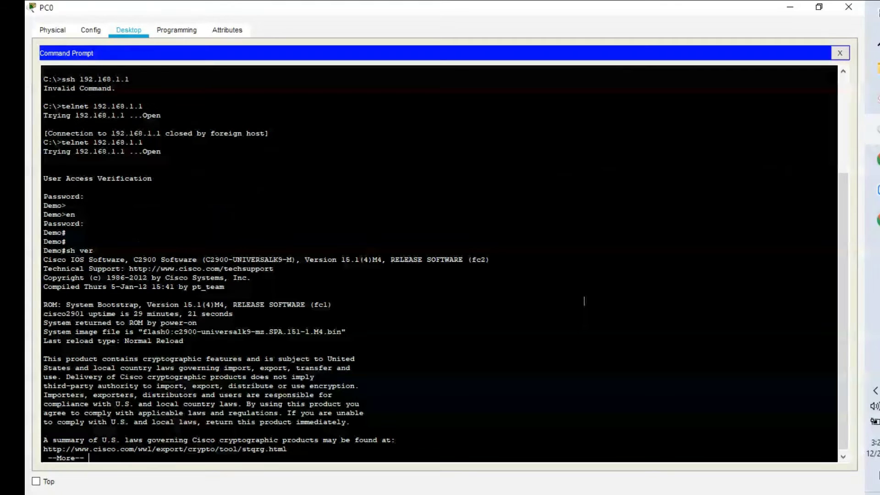
key("space")
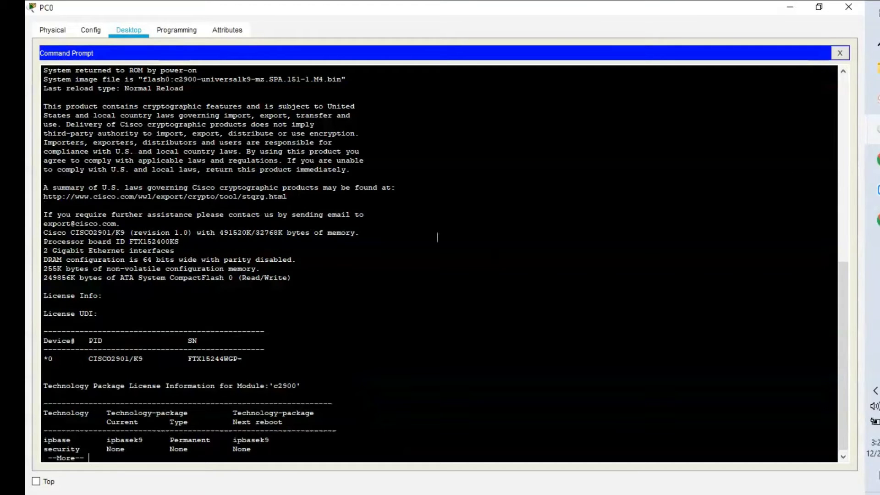
left_click(790, 7)
- Switch between PC0's Command Prompt and the main topology window using the taskbar previews
mouse_move(873, 129)
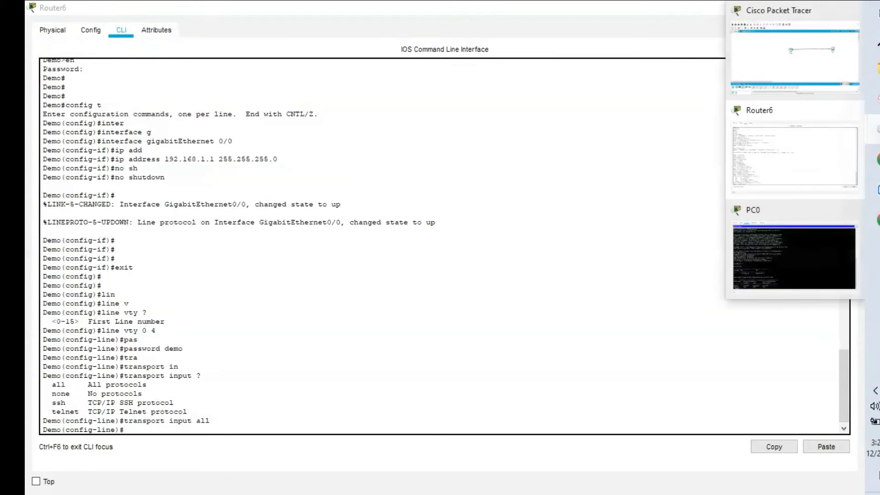
left_click(779, 68)
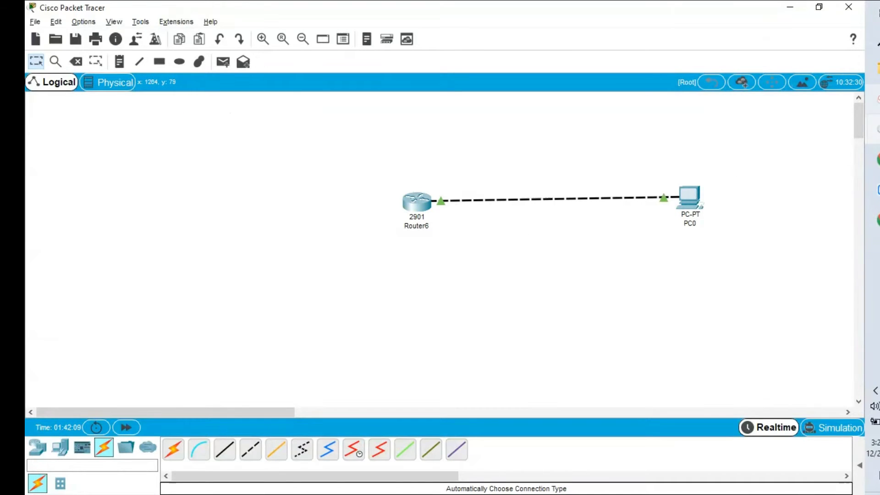
mouse_move(873, 128)
left_click(813, 236)
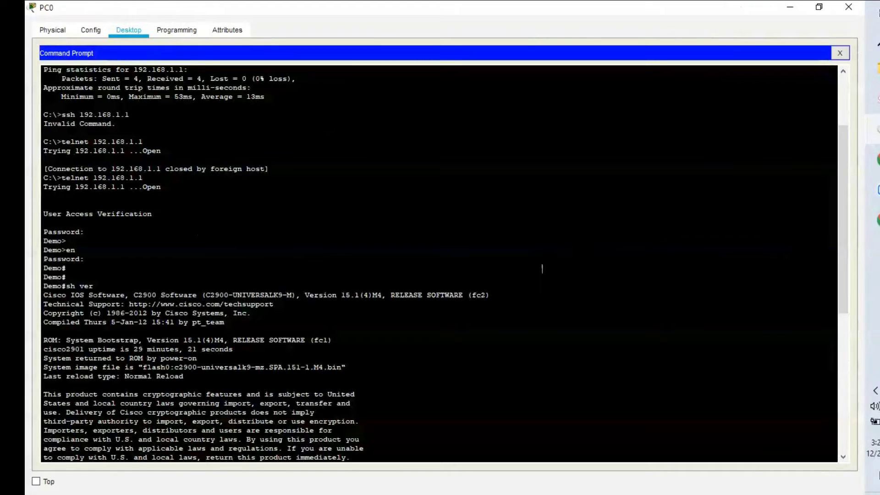
mouse_move(876, 138)
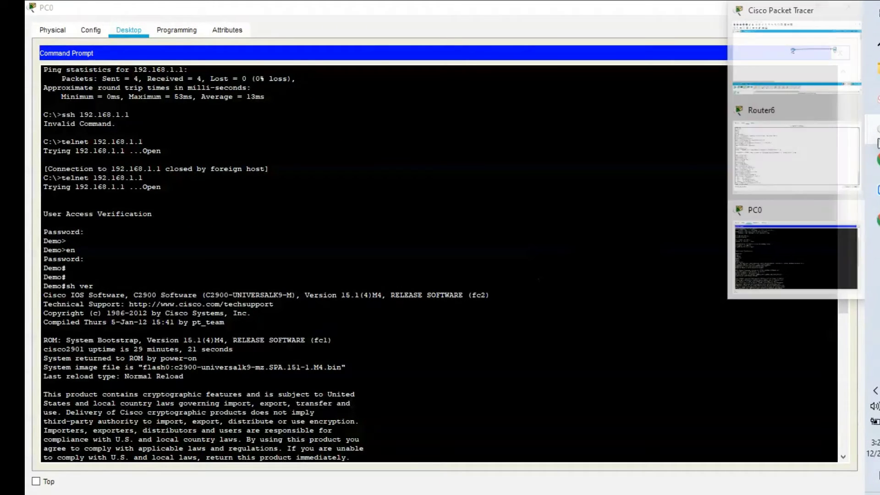
left_click(813, 85)
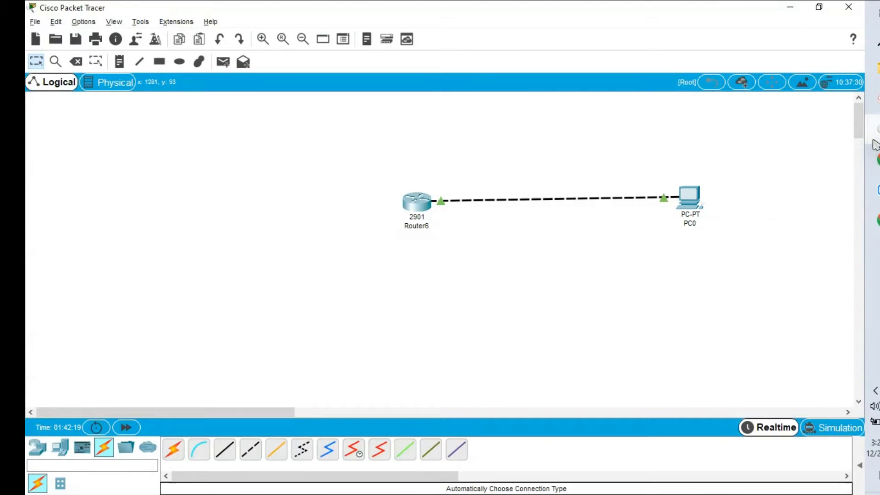
mouse_move(875, 144)
left_click(781, 240)
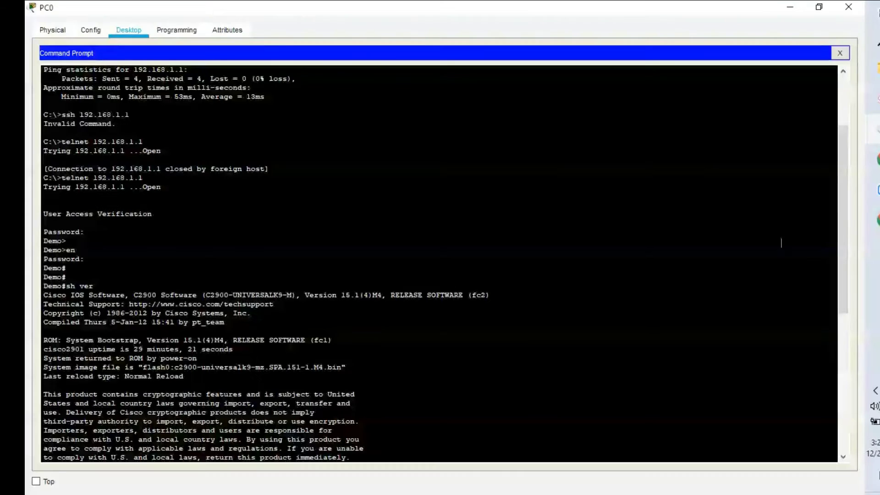
left_click(795, 9)
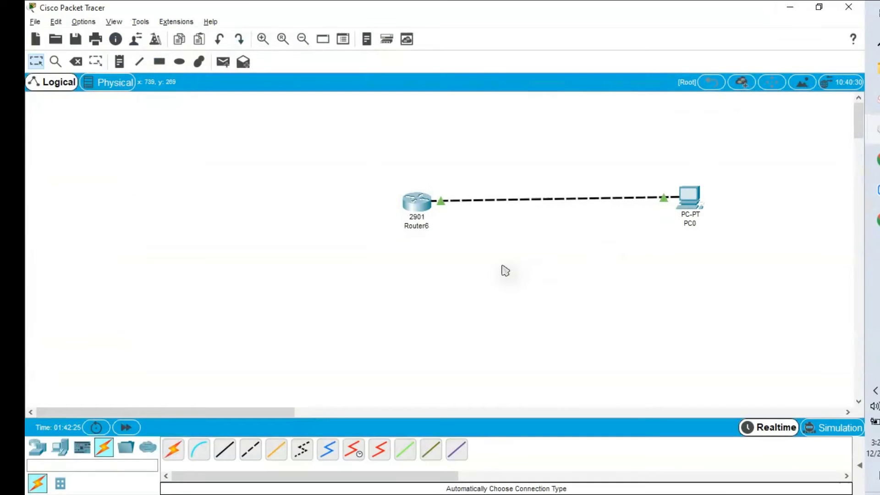
mouse_move(414, 212)
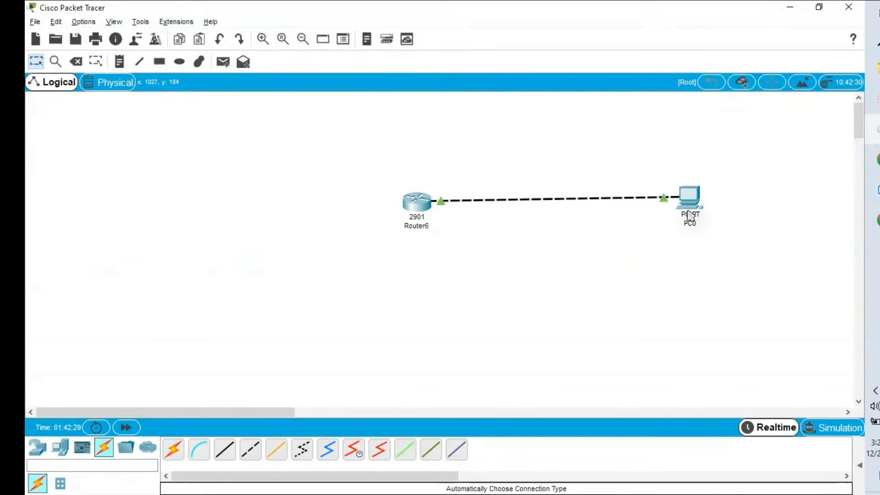
mouse_move(872, 129)
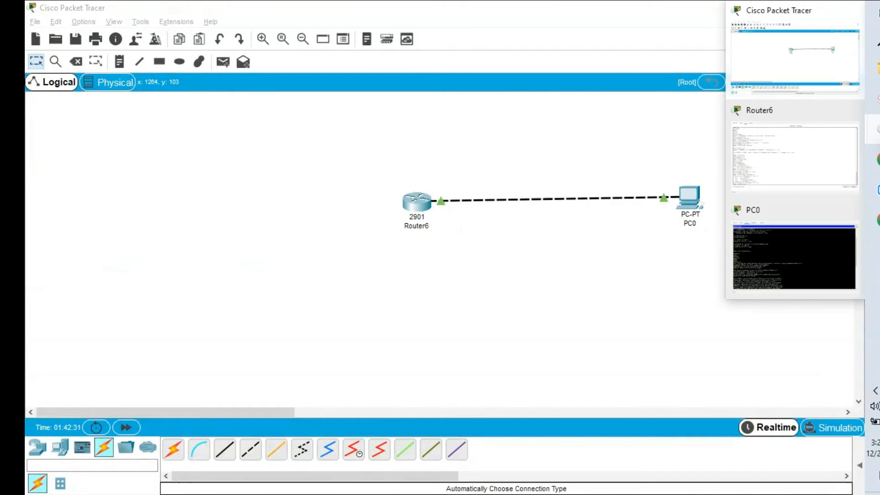
left_click(765, 284)
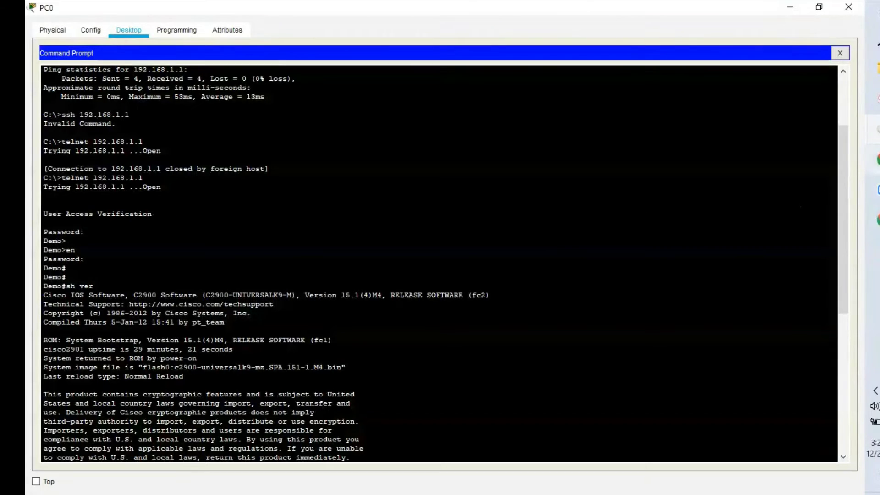
mouse_move(872, 130)
left_click(774, 59)
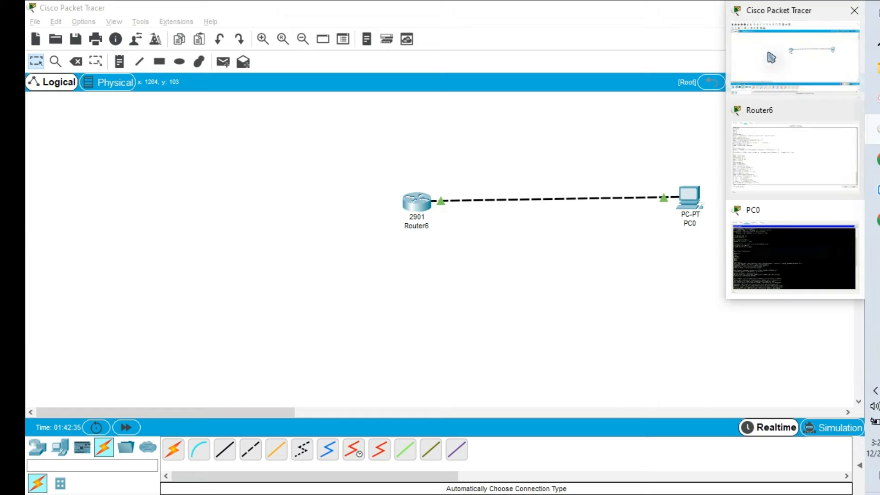
- Open Router6's CLI maximized and refresh the prompt to show its vty 'transport input all' configuration
left_click(424, 203)
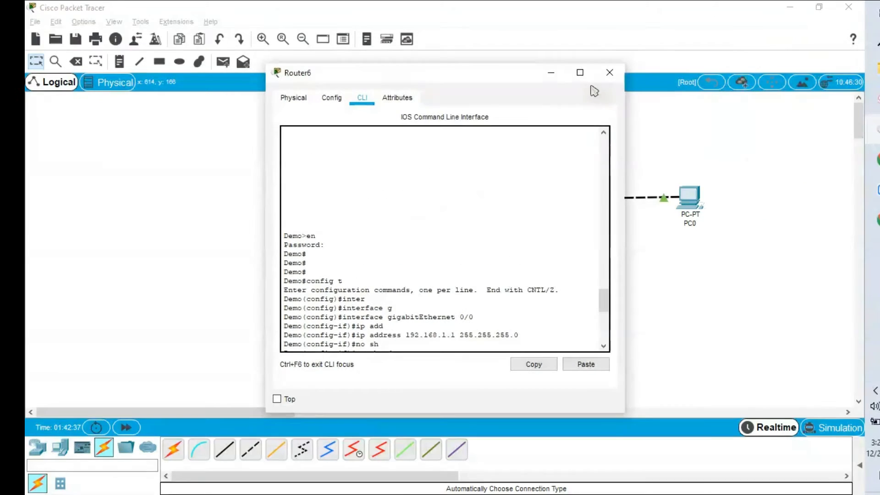
left_click(578, 76)
left_click(323, 343)
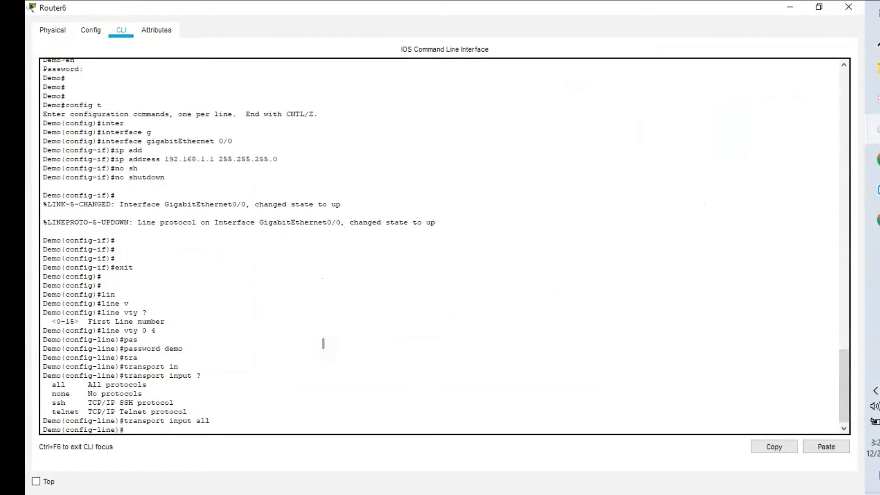
key("Return")
key("Return")
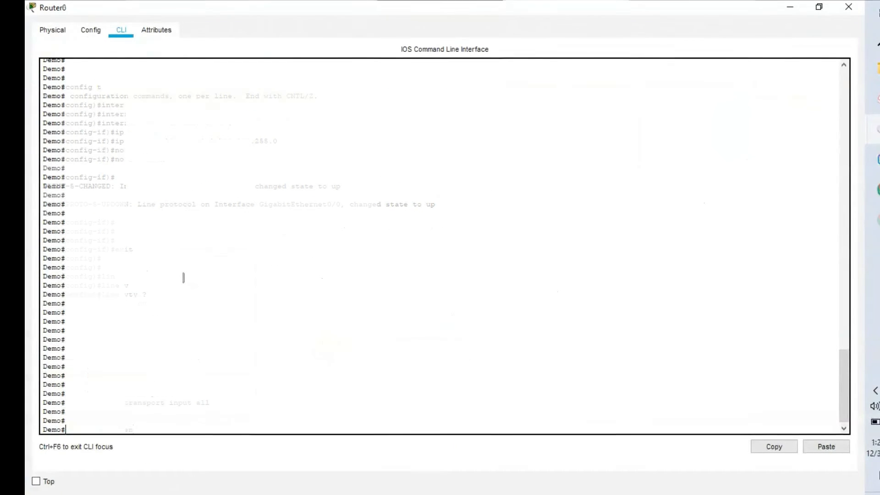
- Run 'show ver' on Router0, then switch to PC0's telnet session window
type("show ")
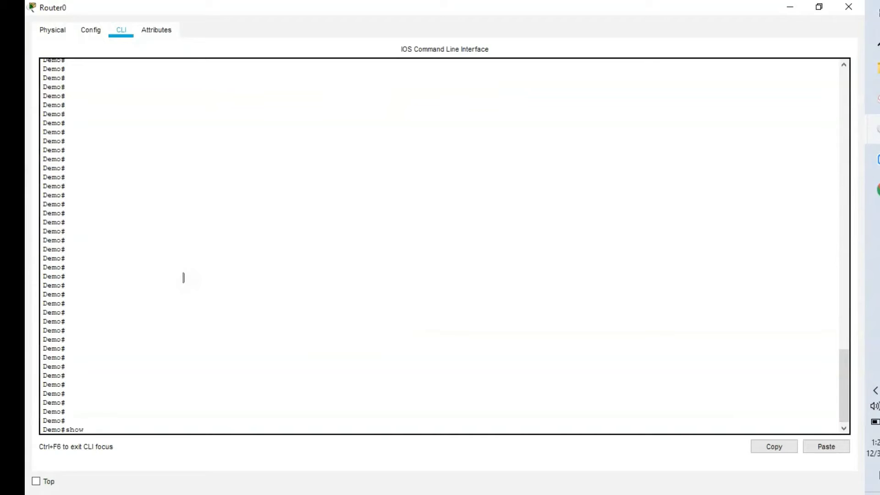
type("ver")
key("Return")
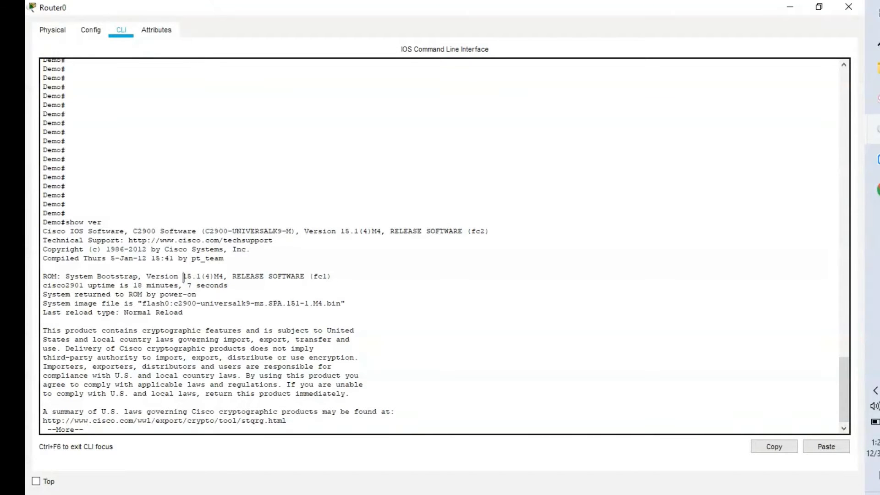
key("alt+Tab")
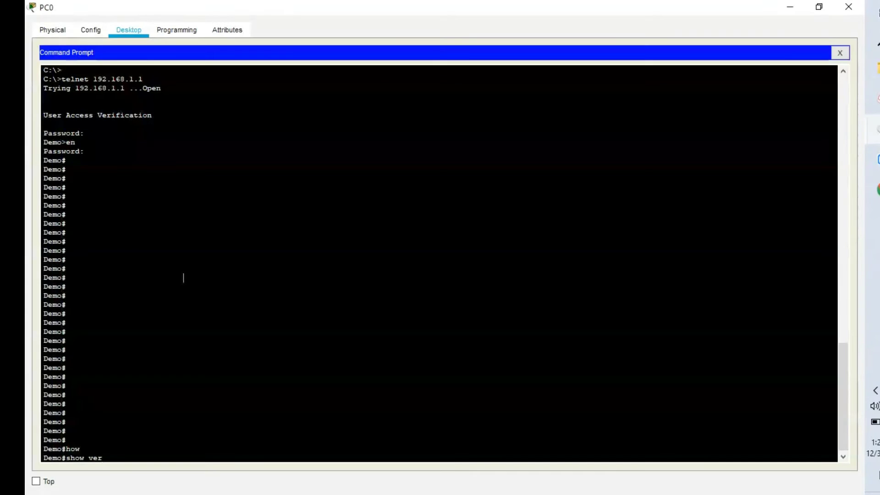
- Over PC0's telnet session, run 'show ver' and 'show user', revealing a vty login from 192.168.1.10
key("Return")
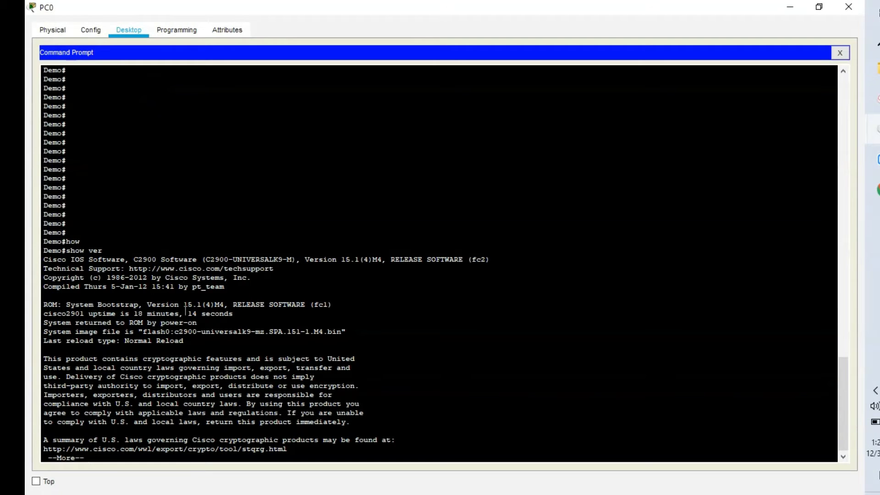
key("q")
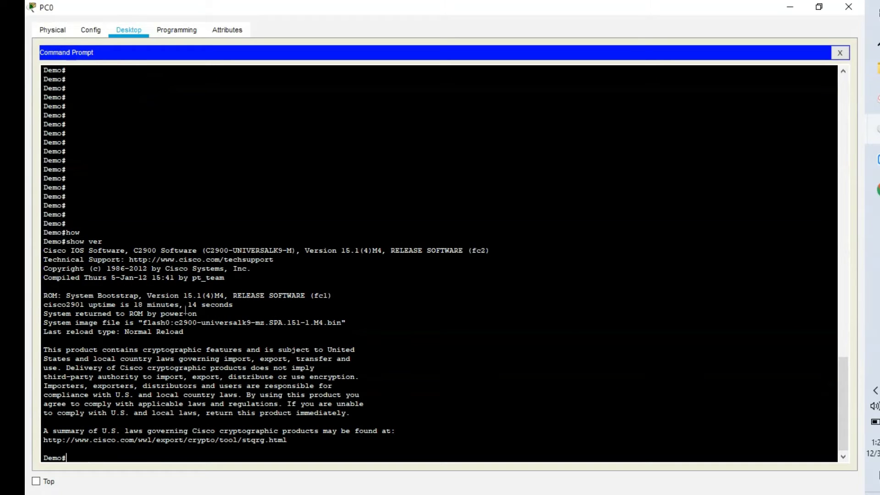
type("show user")
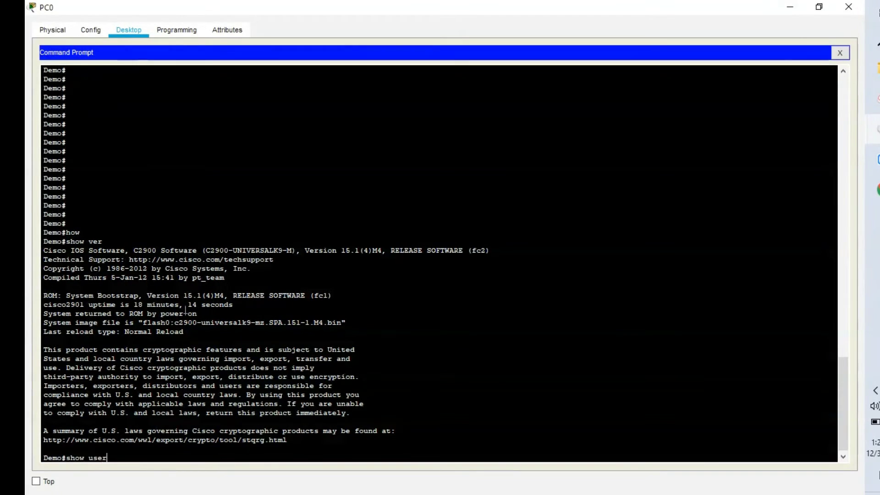
key("Return")
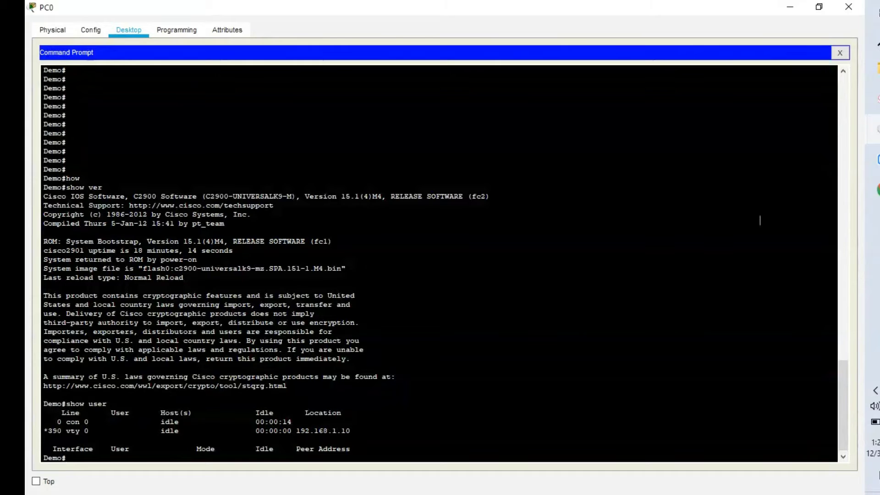
left_click(872, 129)
- Return to the topology and view Router0's info: hostname Demo, GigabitEthernet0/0 up at 192.168.1.1/24
left_click(795, 55)
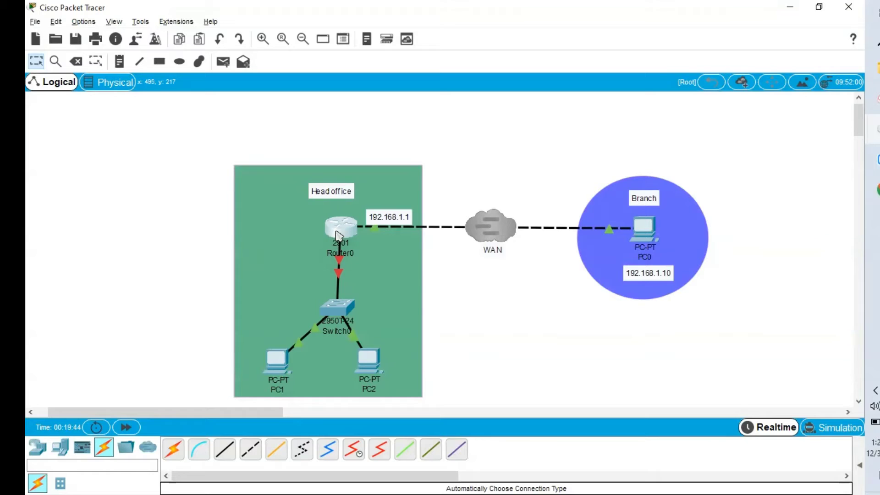
mouse_move(337, 232)
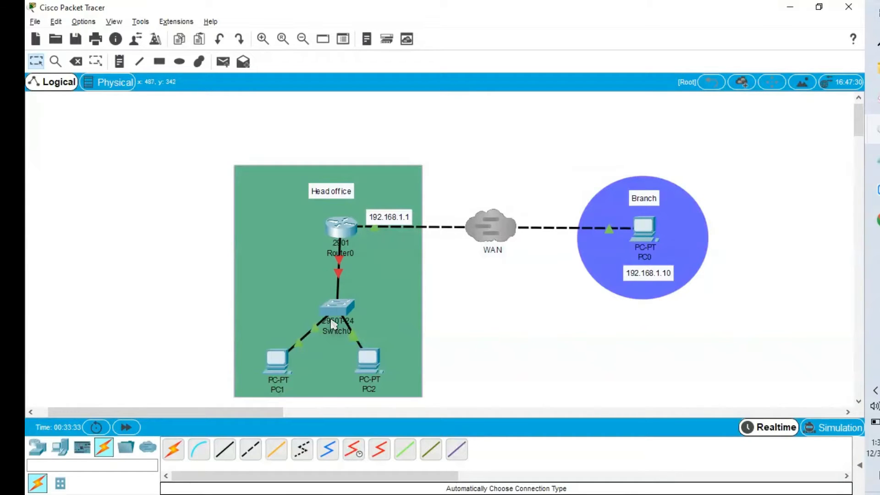
- Check PC1's IP Configuration, confirming it has no address set
left_click(281, 371)
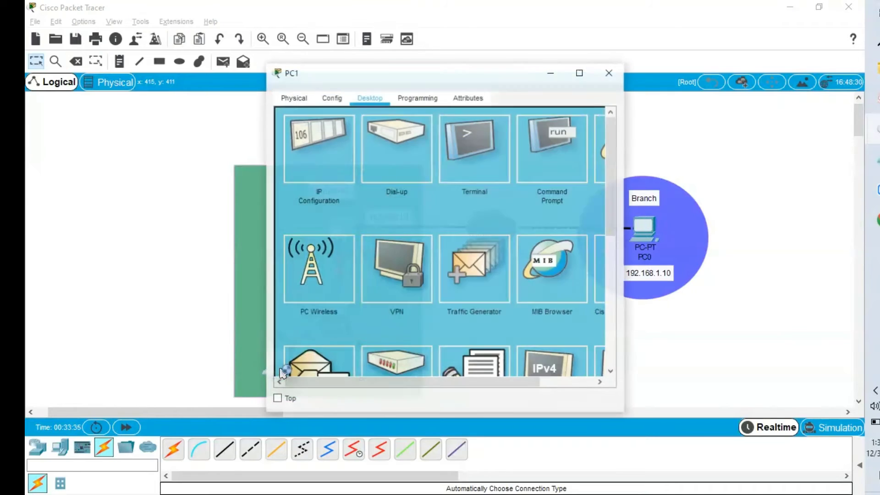
left_click(311, 181)
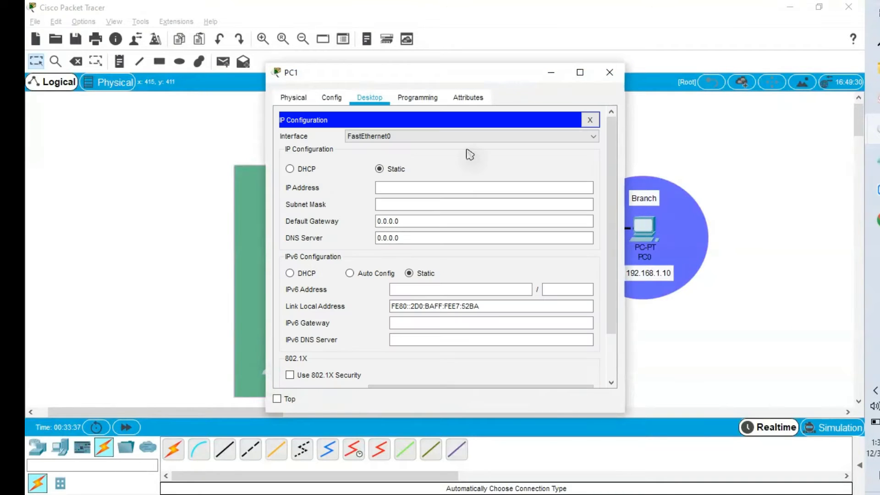
left_click(609, 72)
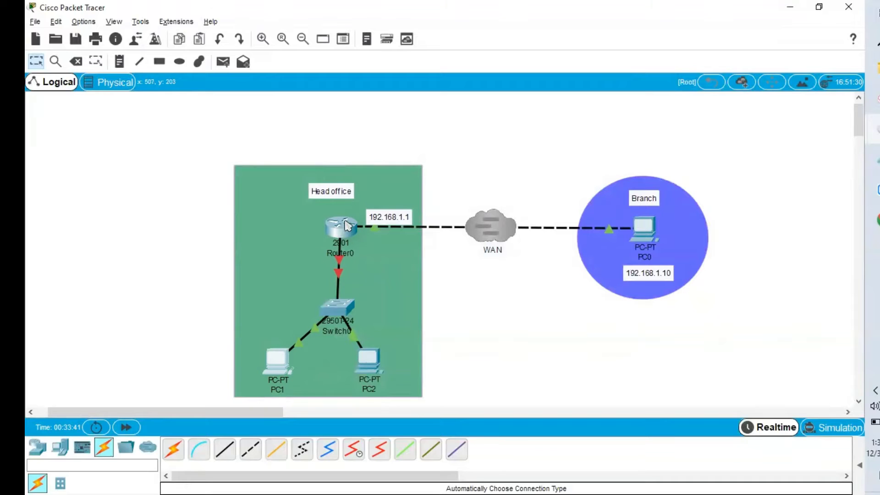
- Open Router0's CLI at the Demo# prompt
mouse_move(350, 222)
mouse_move(274, 364)
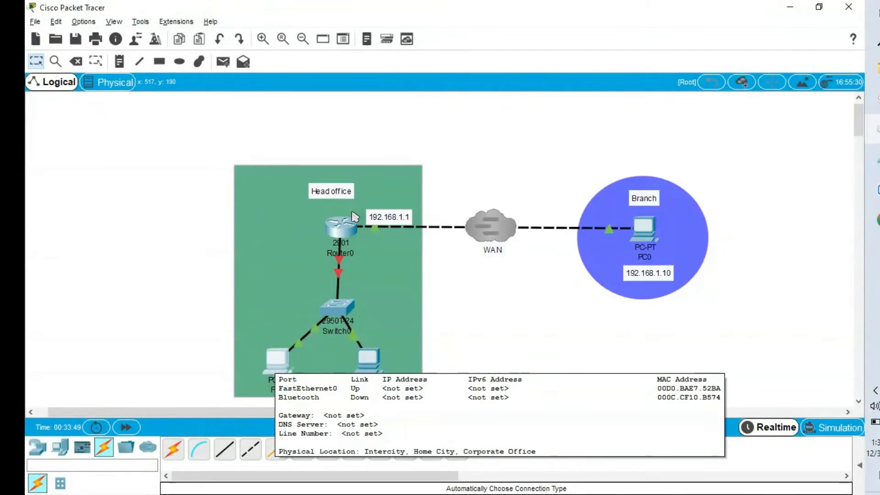
left_click(340, 224)
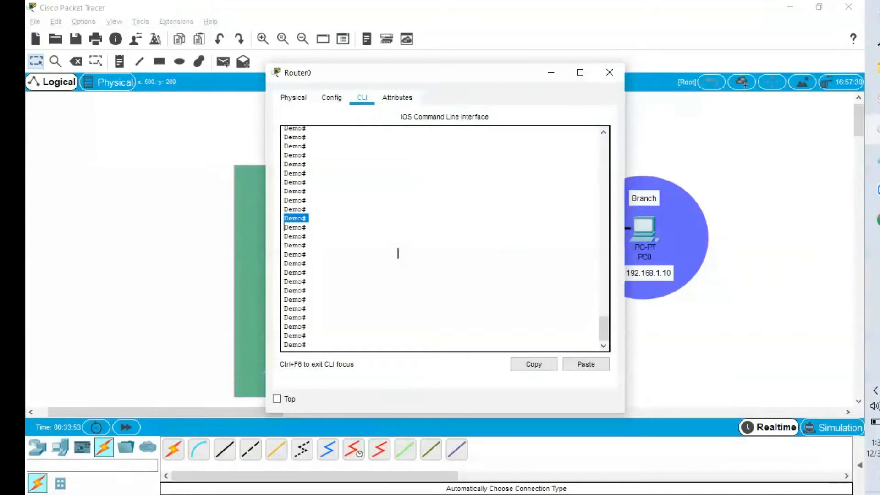
- Enter global configuration and select interface GigabitEthernet 0/1 on Router0
key("Return")
type("co")
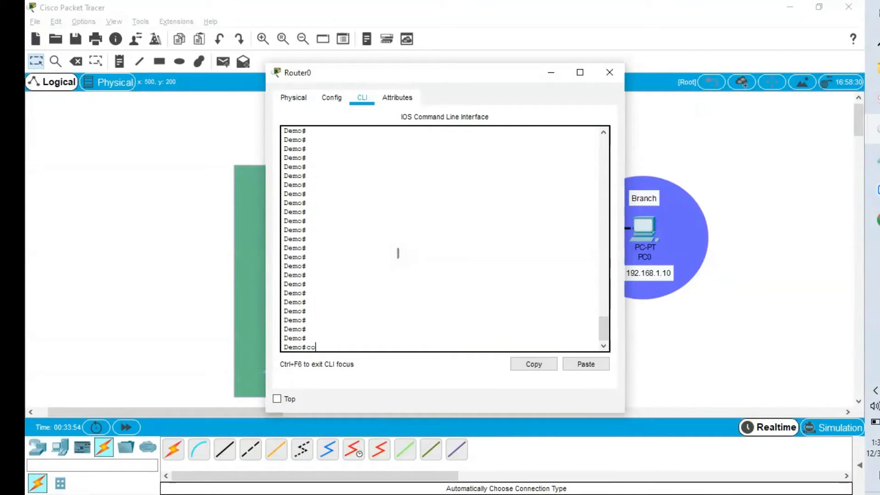
type("nfig t")
key("Return")
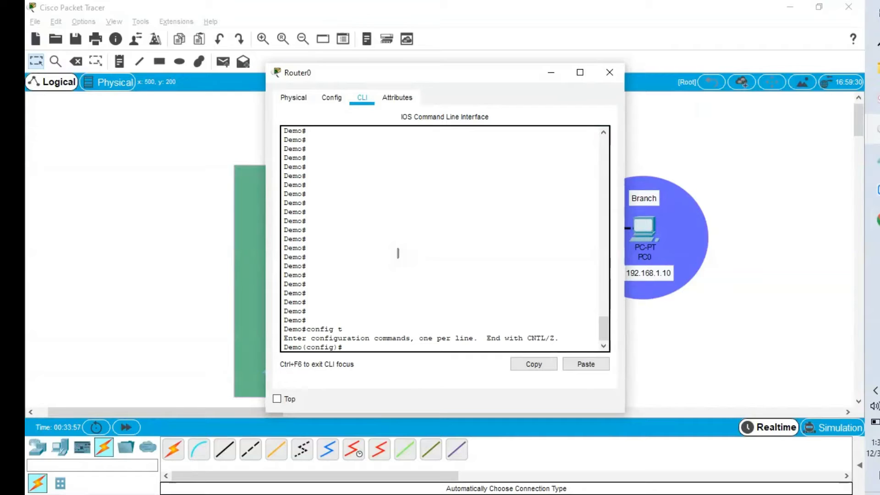
type("inter")
key("Tab")
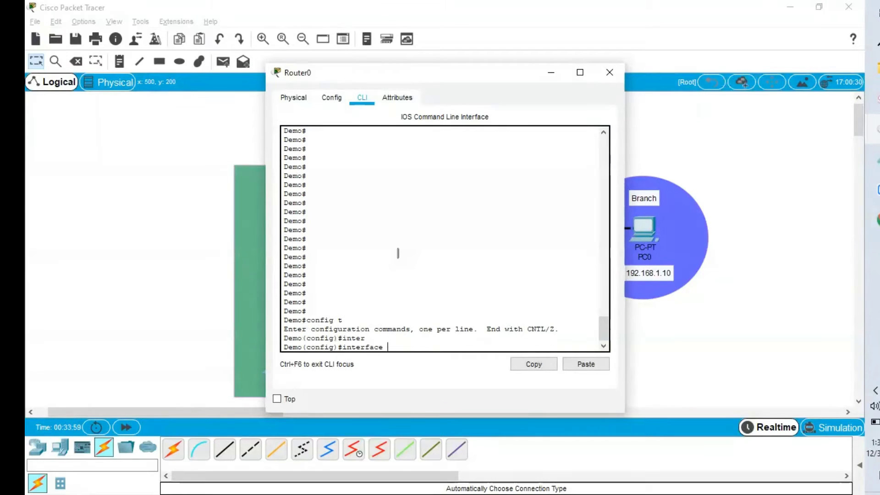
type("g")
key("Tab")
type("0")
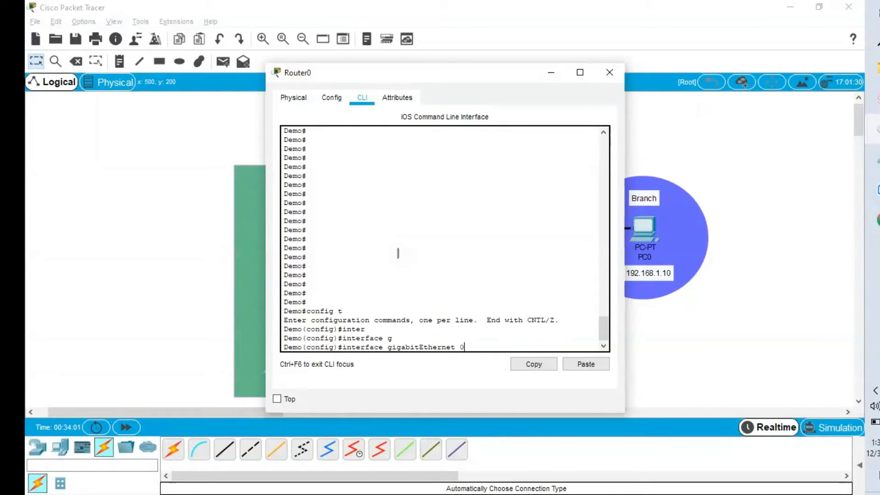
type("/1")
key("Return")
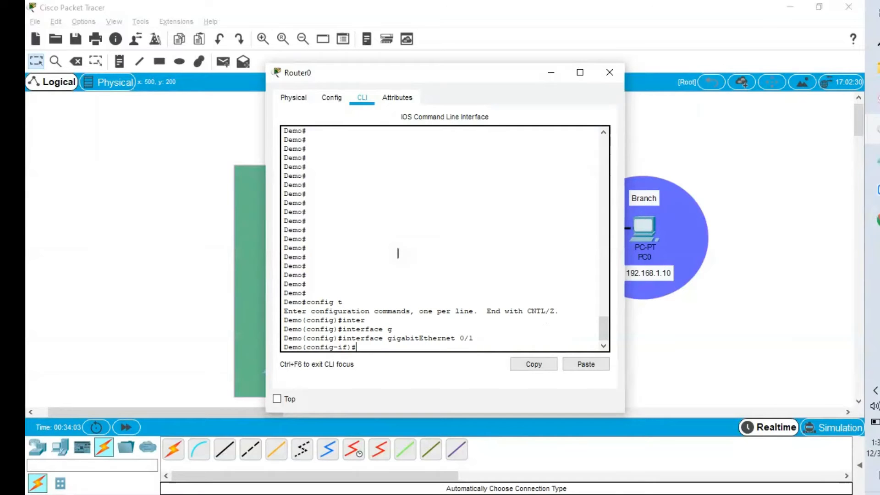
key("alt+Tab")
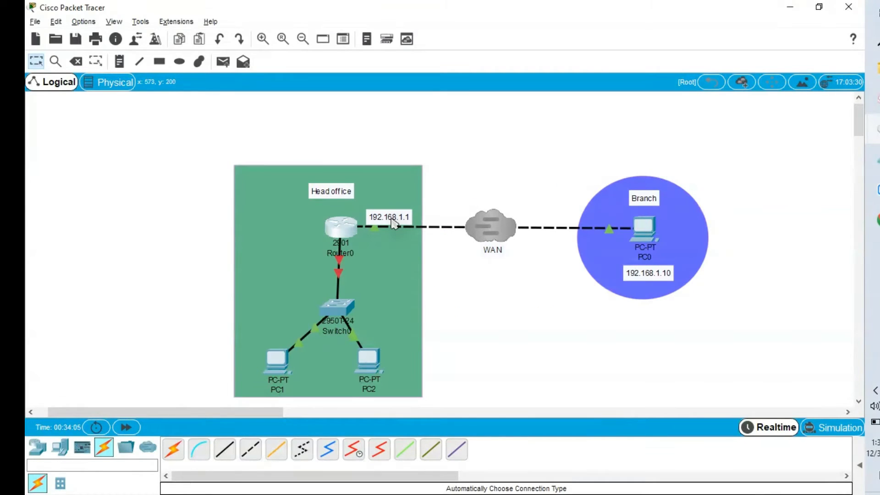
key("alt+Tab")
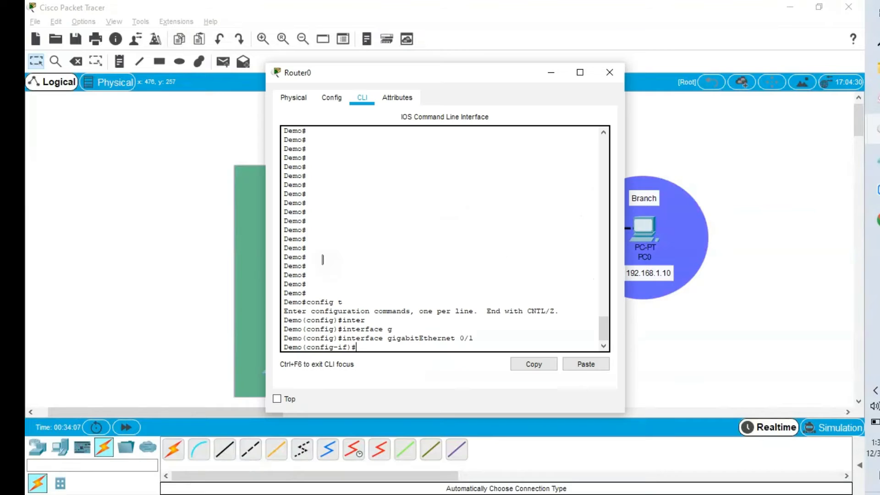
- Assign 192.168.2.1 255.255.255.0 to GigabitEthernet 0/1 and enable it with 'no shutdown'
type("192.168.2.")
key("Left")
key("Left")
key("Left")
key("Left")
key("Left")
key("Left")
key("Left")
key("Left")
key("Left")
key("Left")
type("ip address")
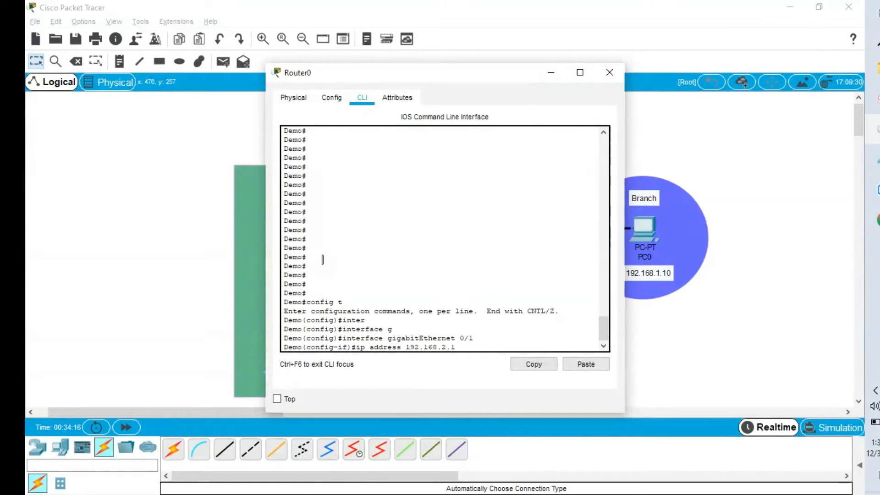
key("Right")
key("Right")
key("Right")
key("Right")
key("Right")
key("Right")
key("Right")
key("Right")
key("Right")
key("Right")
key("Right")
type("255.255.255")
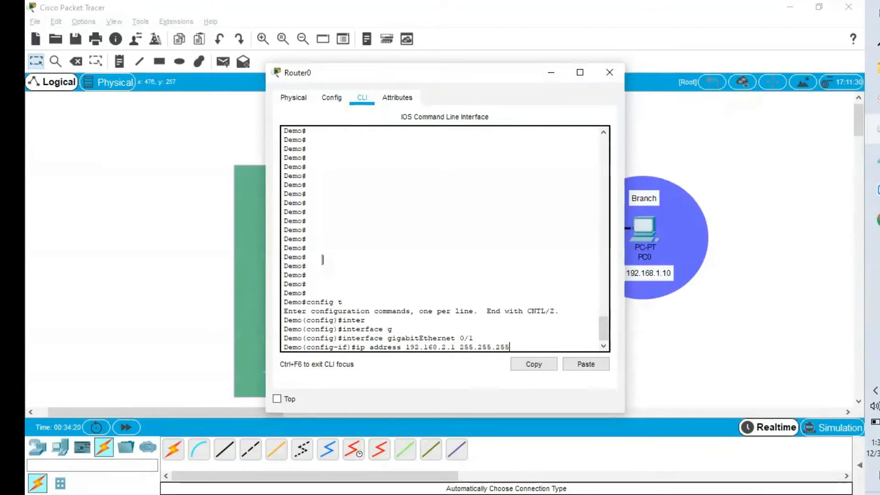
type(".0")
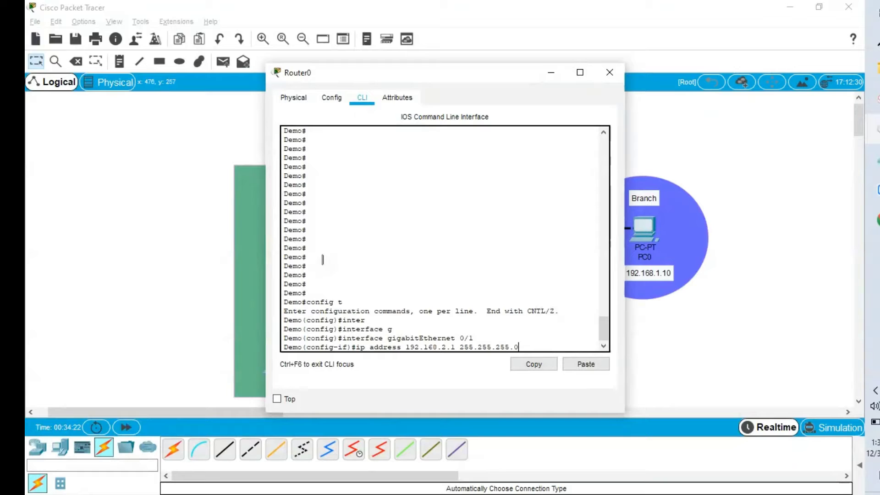
key("Return")
type("no sh")
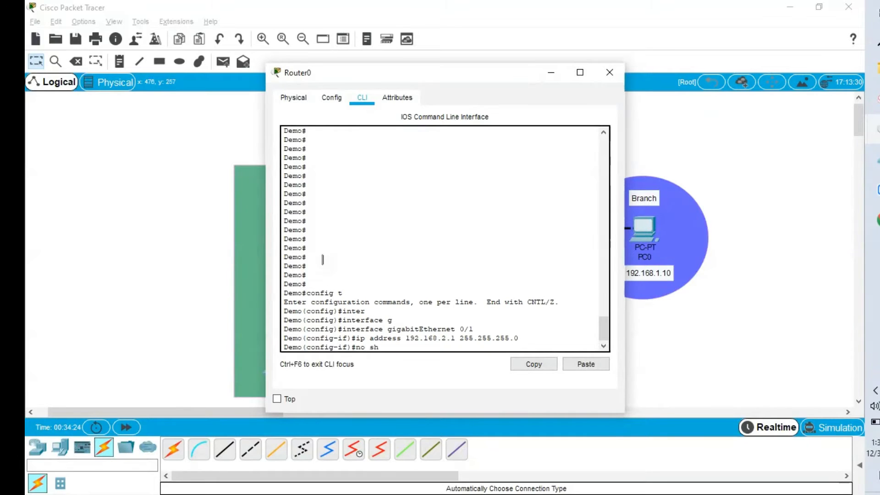
key("Return")
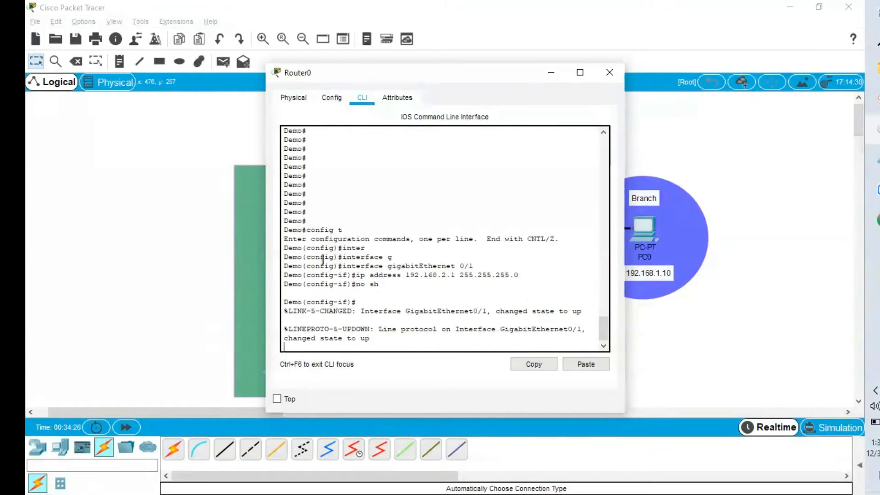
key("Return")
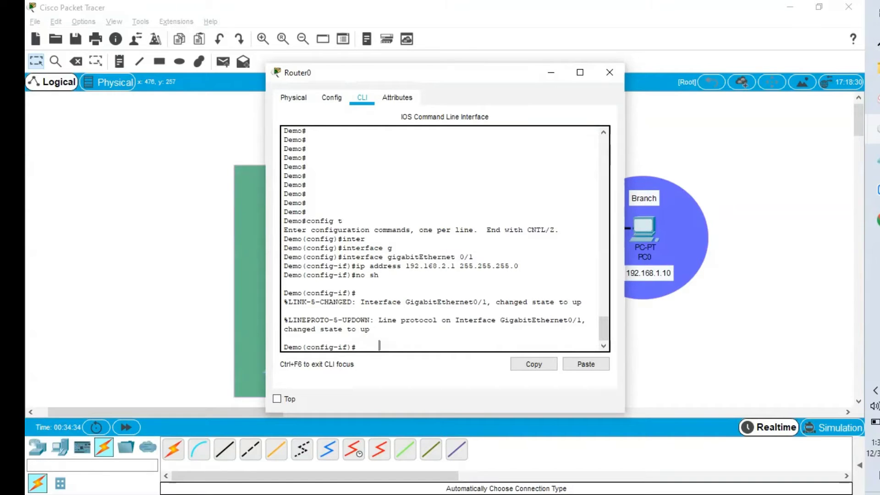
- Set GigabitEthernet 0/1's description to LAN and exit the interface
type("des")
key("Tab")
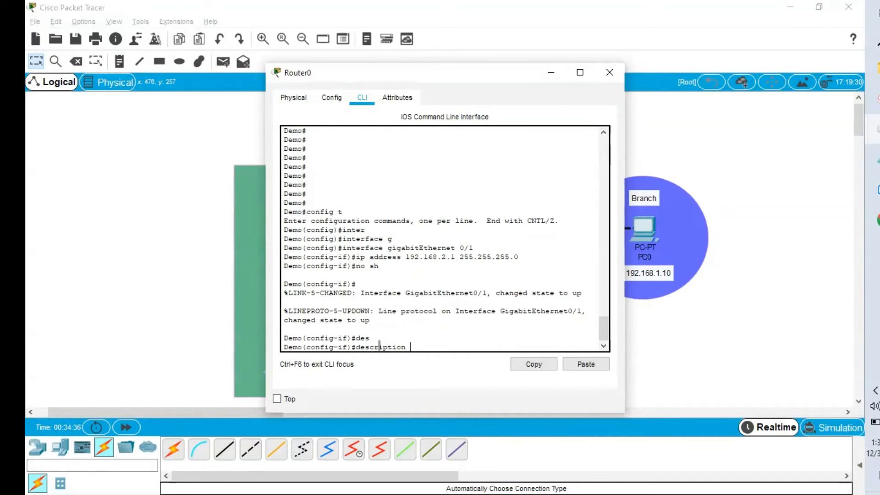
type("LAN")
key("Return")
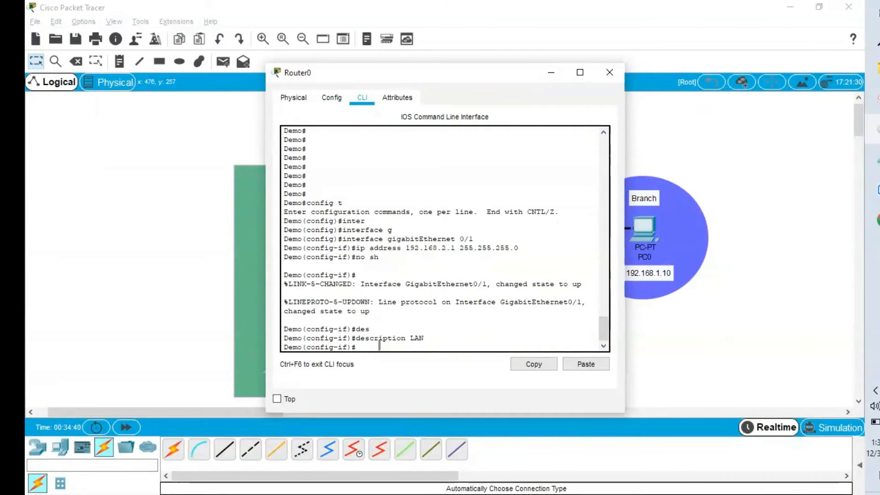
type("exit")
key("Return")
- Select GigabitEthernet 0/0 and set its description to WAN
type("inter")
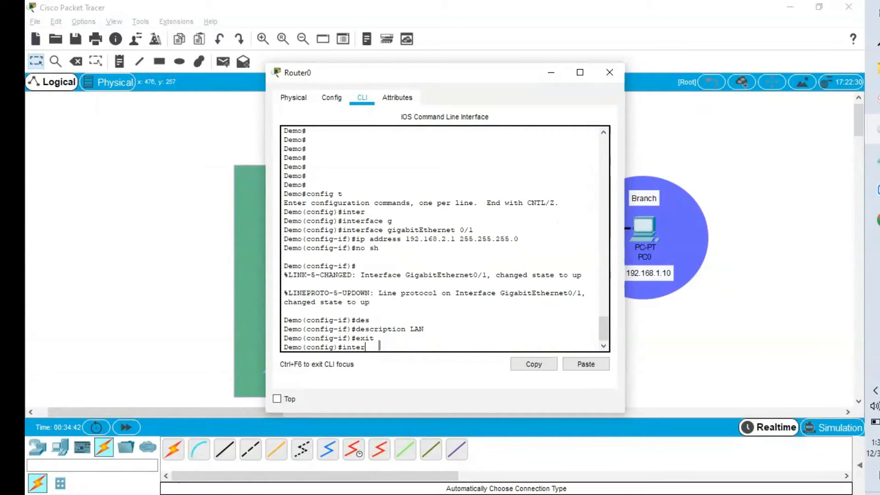
key("Tab")
type("g")
key("Tab")
type("0")
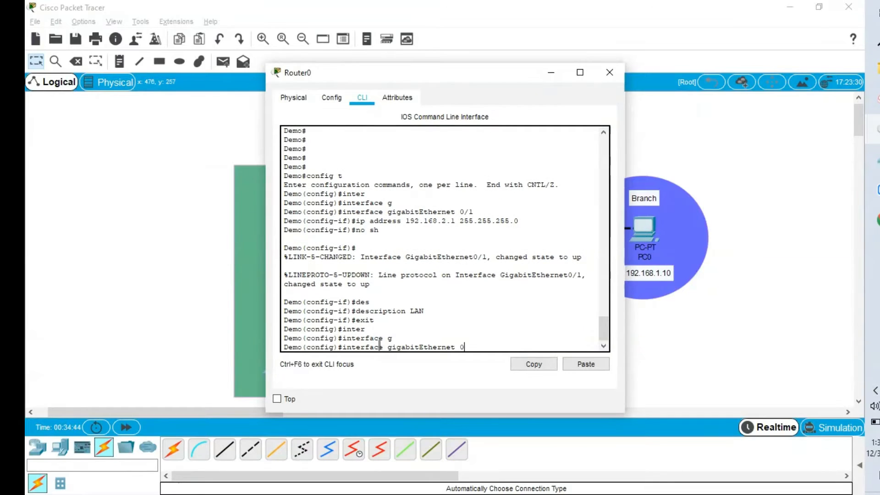
type("/0")
key("Return")
type("de")
key("Tab")
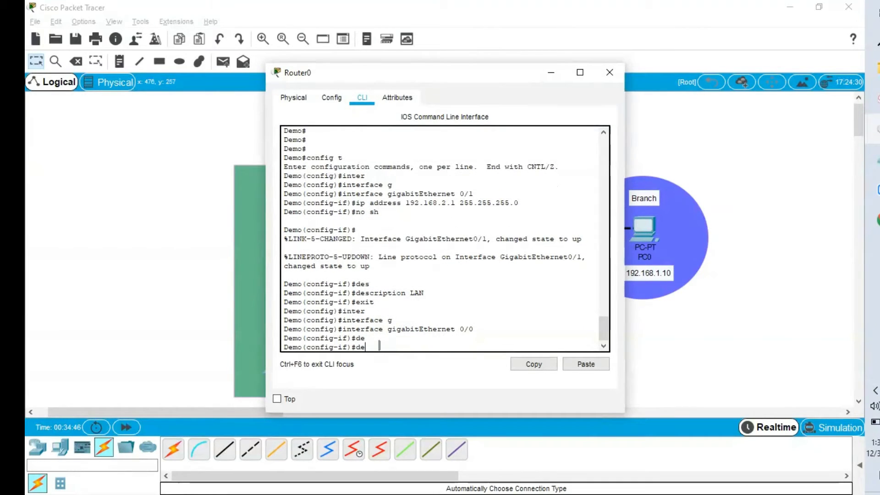
type("s")
key("Tab")
type("WAN")
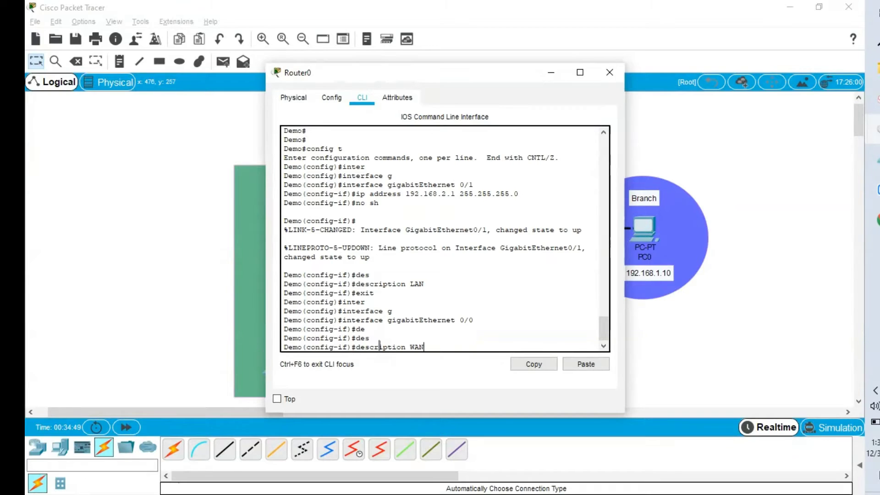
key("Return")
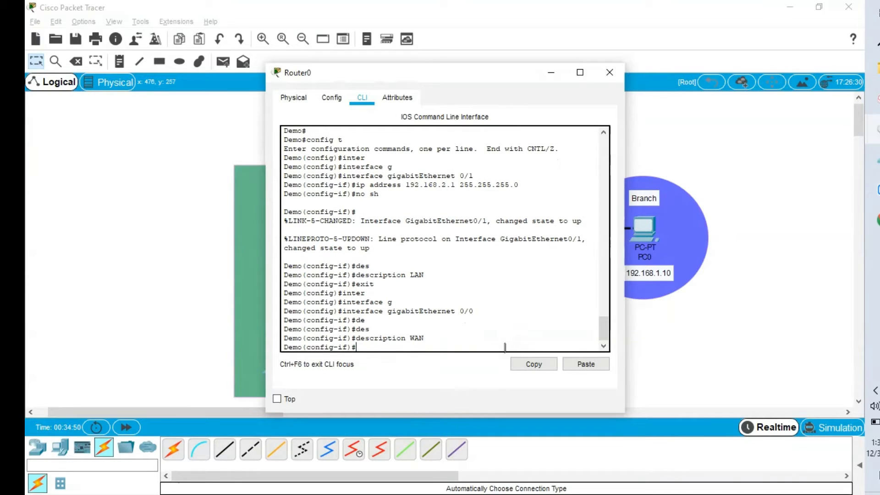
type("sc")
key("BackSpace")
key("BackSpace")
key("BackSpace")
type("do")
- Run 'do show ip interface brief', confirming G0/0 (192.168.1.1) and G0/1 (192.168.2.1) are up
type("show ip")
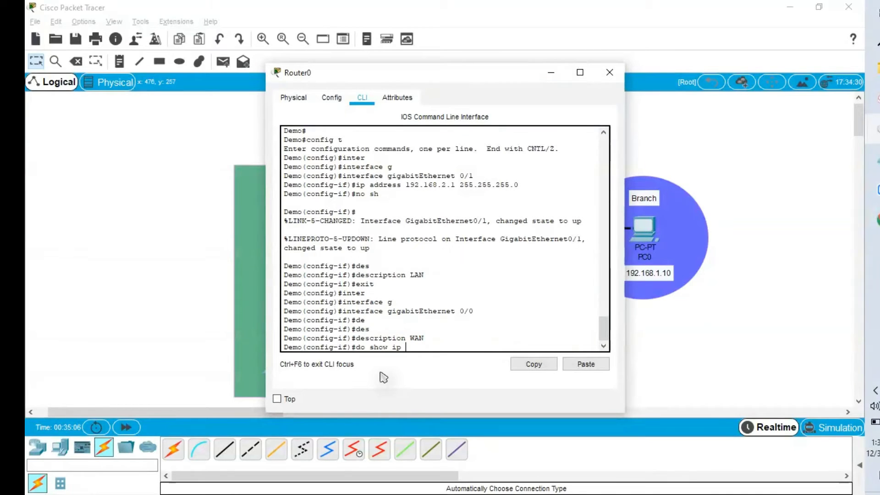
type(" inter e")
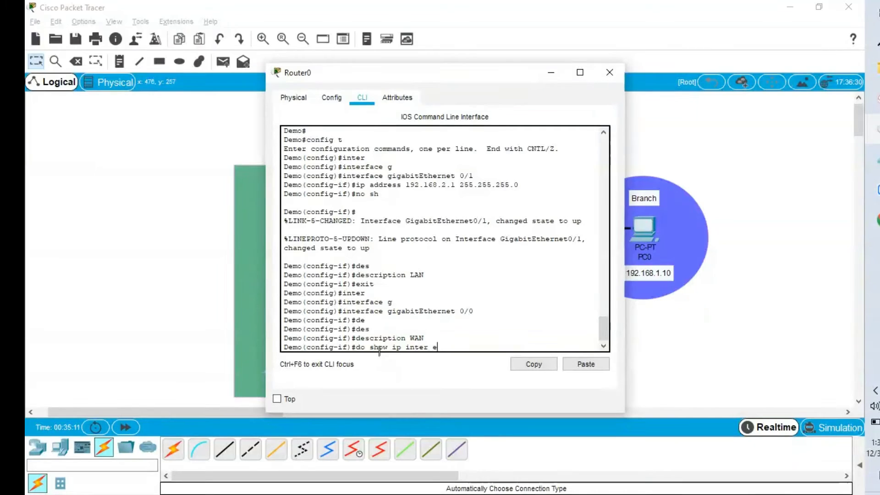
key("BackSpace")
type("r")
key("Return")
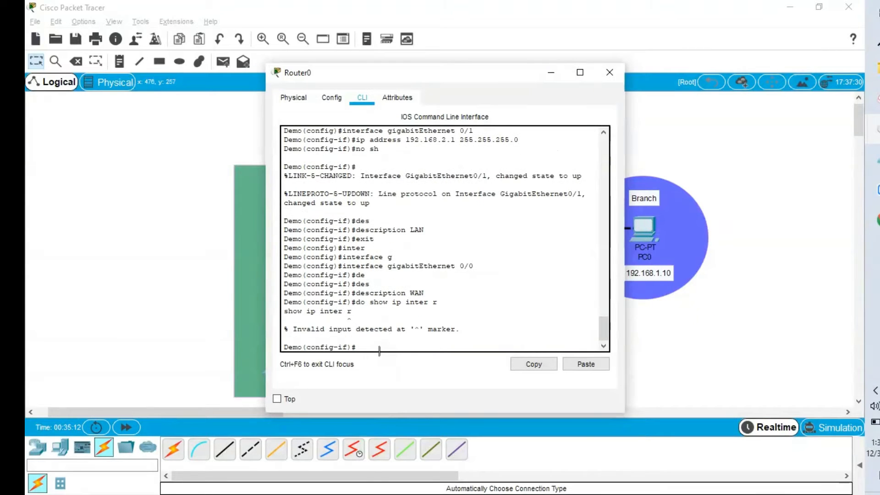
key("Up")
key("BackSpace")
type("br")
key("Return")
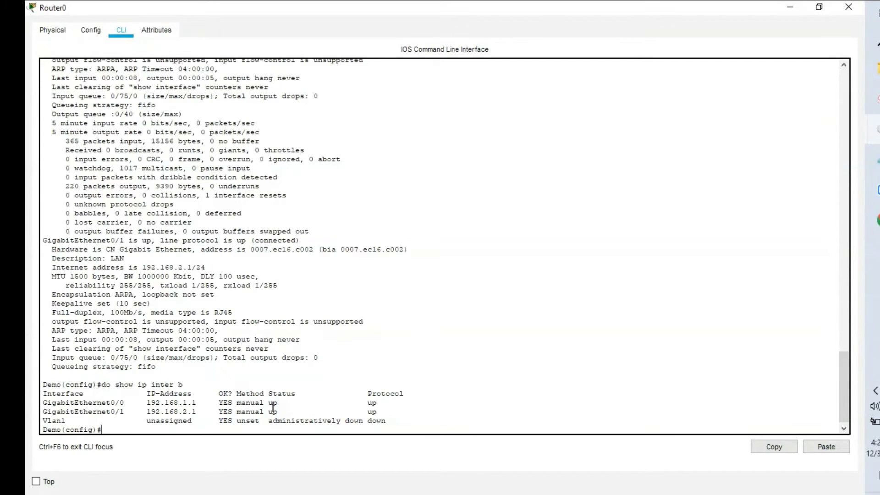
- List detailed interface information with 'do show interfaces', showing the WAN and LAN descriptions
type("do show inter")
key("Return")
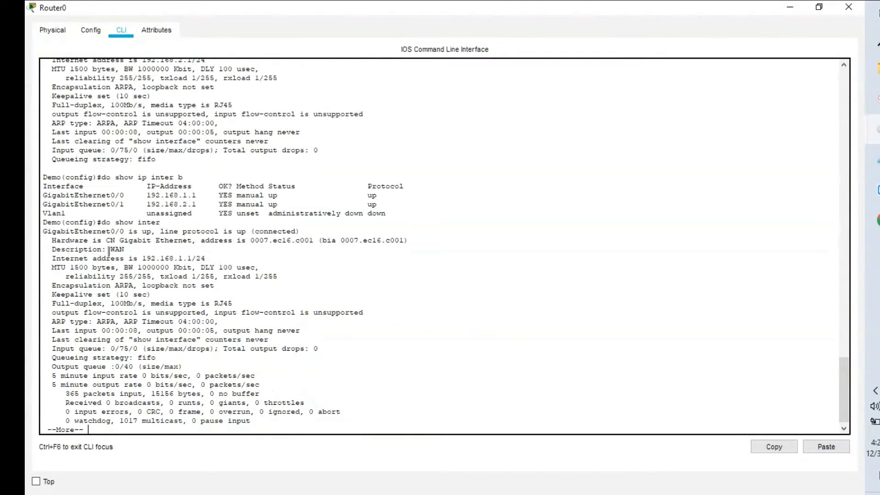
key("space")
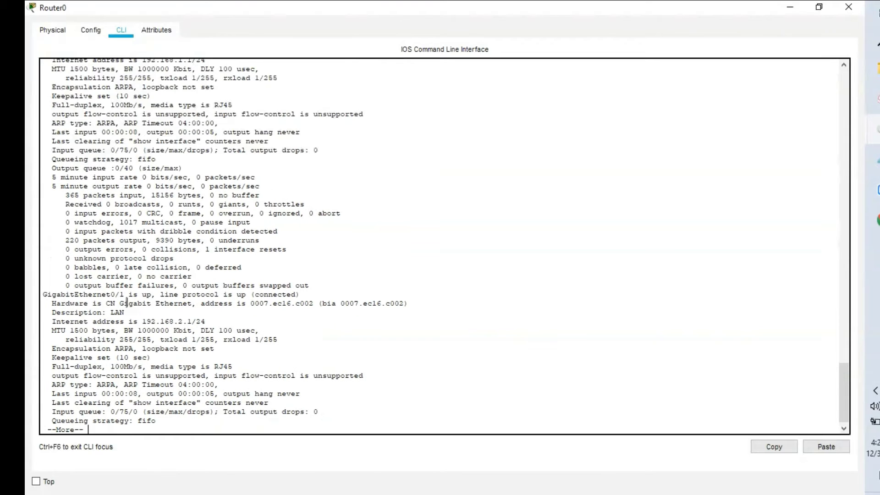
key("alt+Tab")
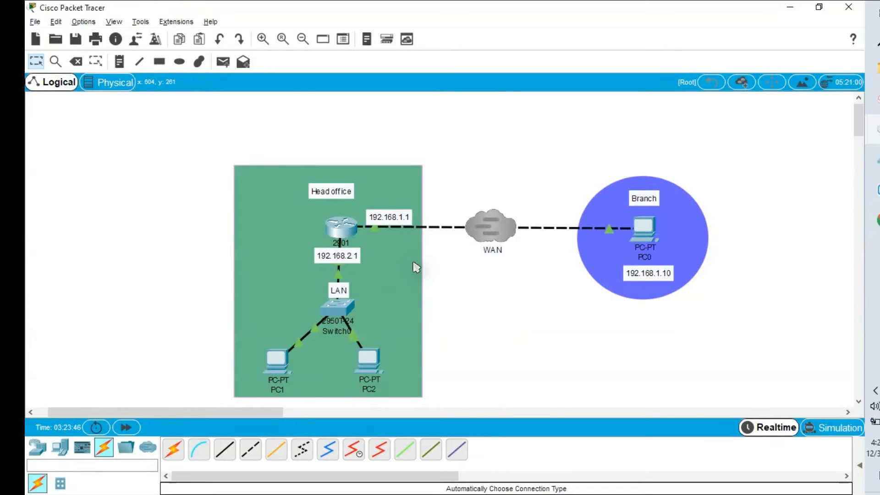
key("alt+Tab")
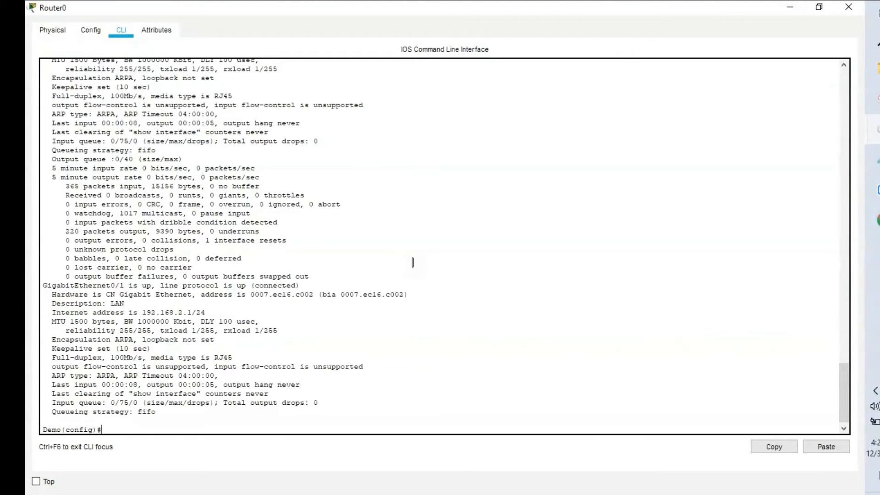
- Create a DHCP pool named simple on Router0
type("ip hdcp")
key("BackSpace")
key("BackSpace")
key("BackSpace")
type("dhcp po")
key("Tab")
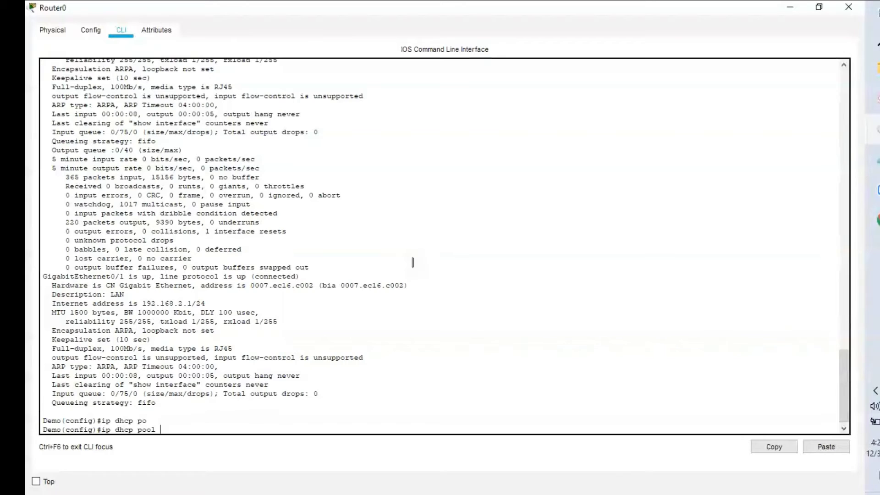
type("?")
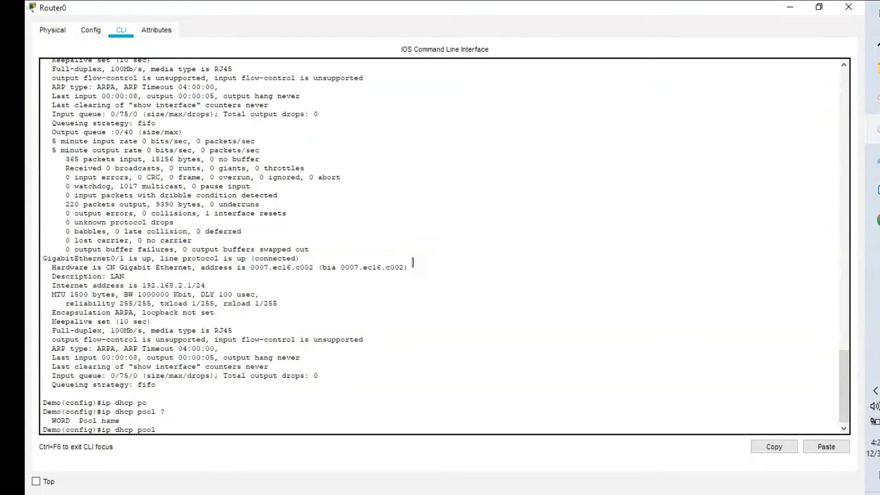
type("simple")
key("Return")
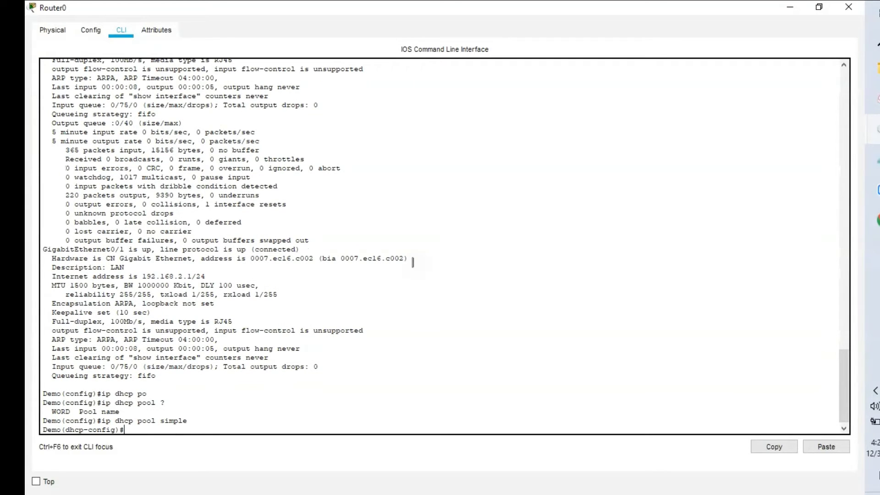
- Set the pool's network to 192.168.2.0 255.255.255.0
type("net")
key("Tab")
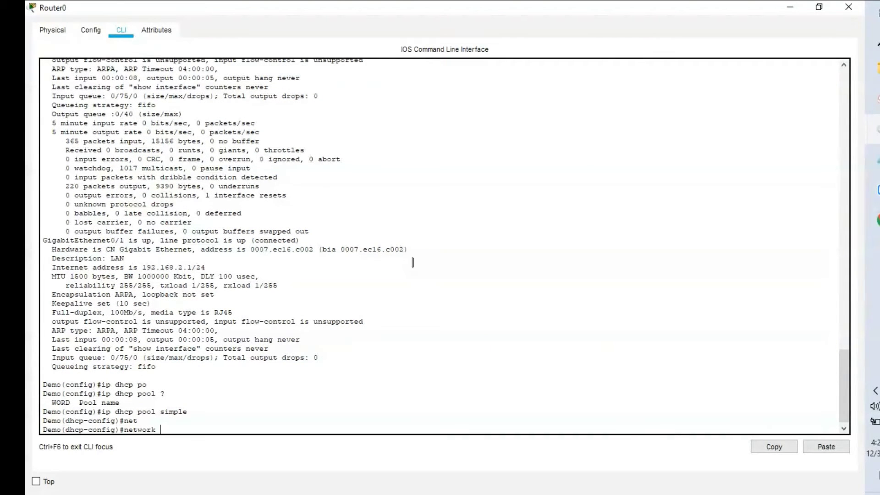
key("alt+Tab")
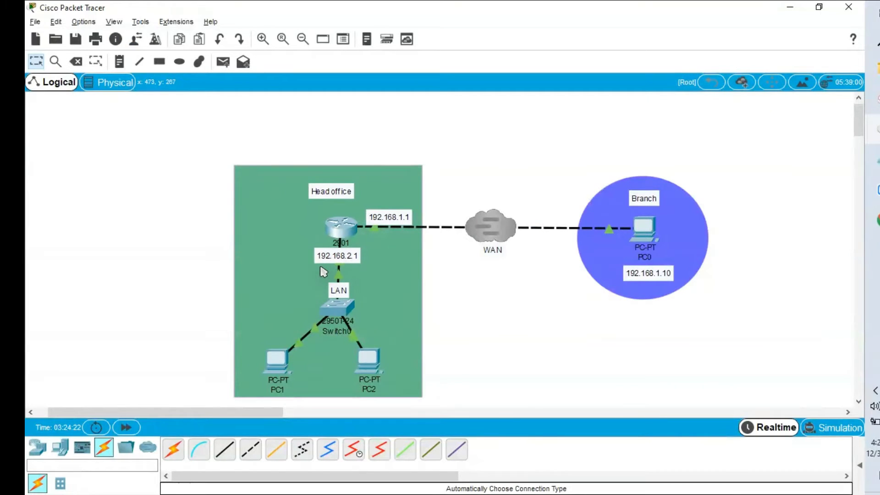
key("alt+Tab")
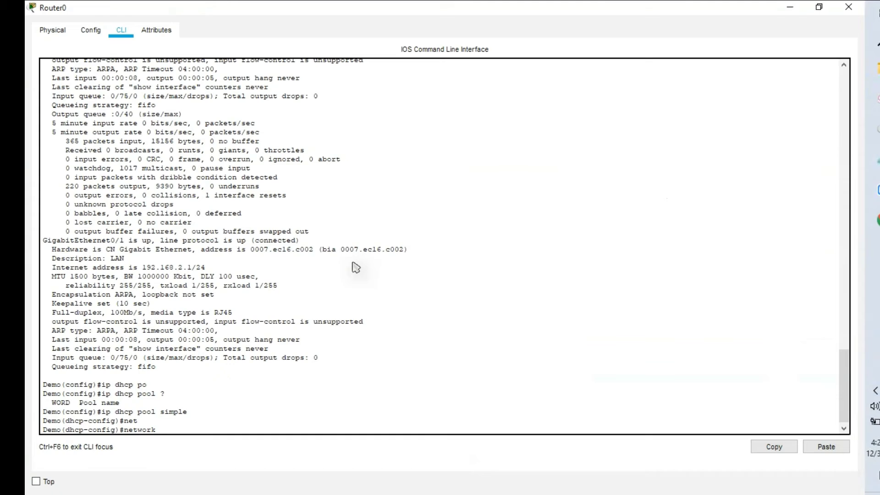
type("92.1")
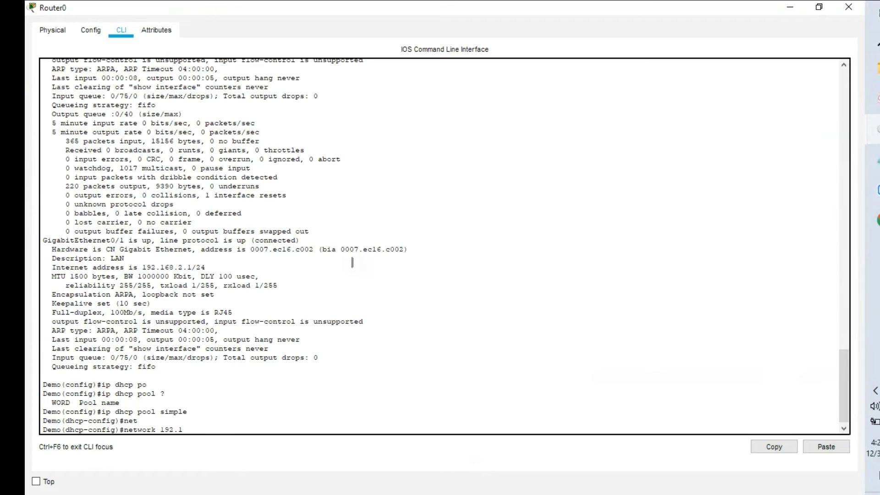
type("68.2.0")
type(" 2552")
type(".255.255")
type(".0")
key("Return")
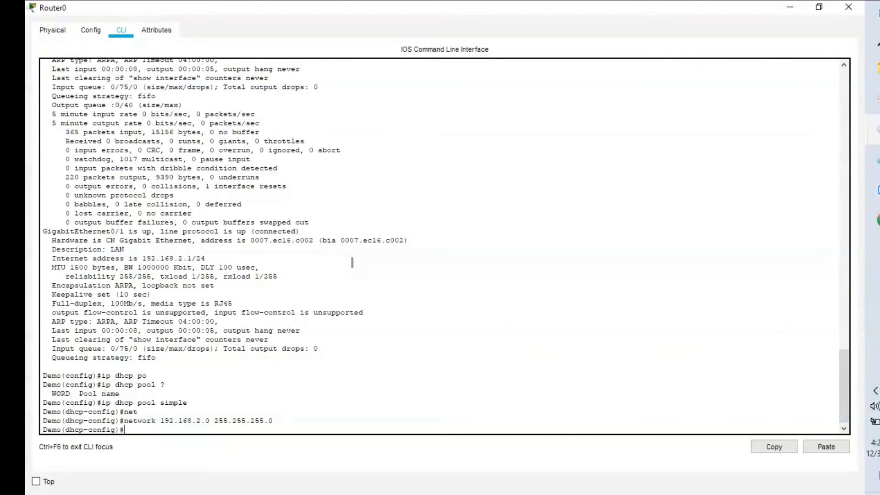
- Set the pool's default-router to 192.168.2.1
type("de")
key("Tab")
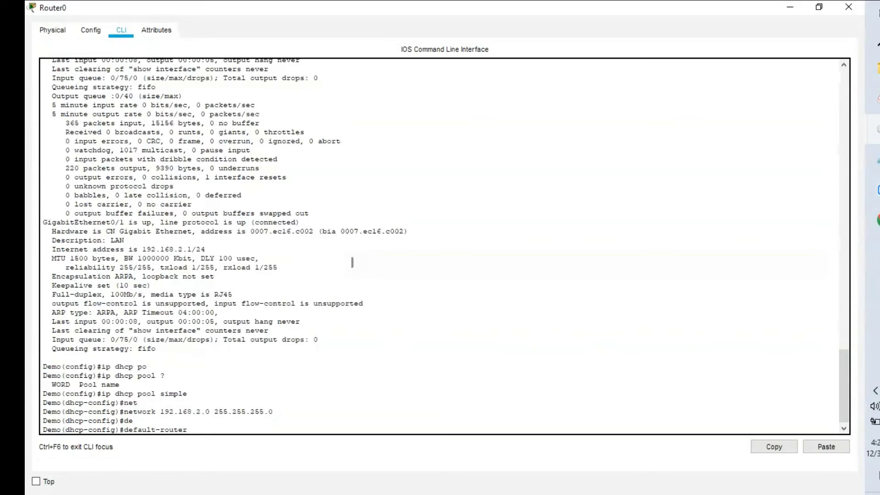
type("192")
key("alt+Tab")
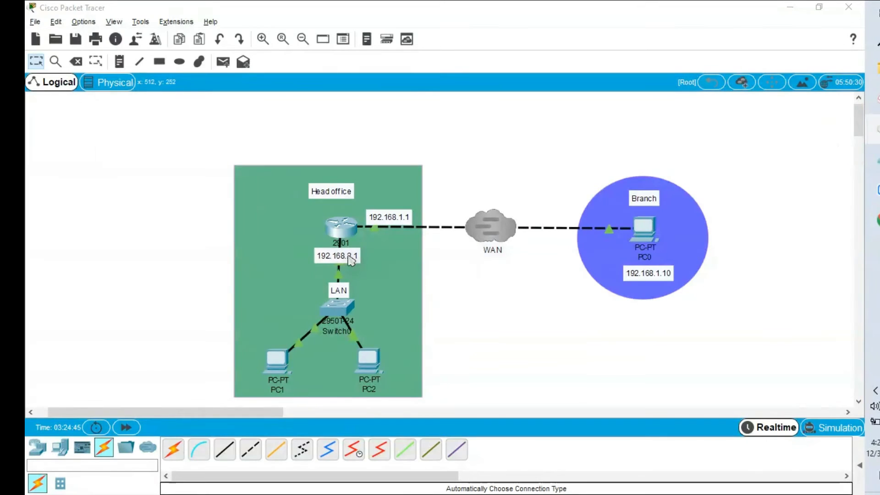
key("alt+Tab")
type("2.1")
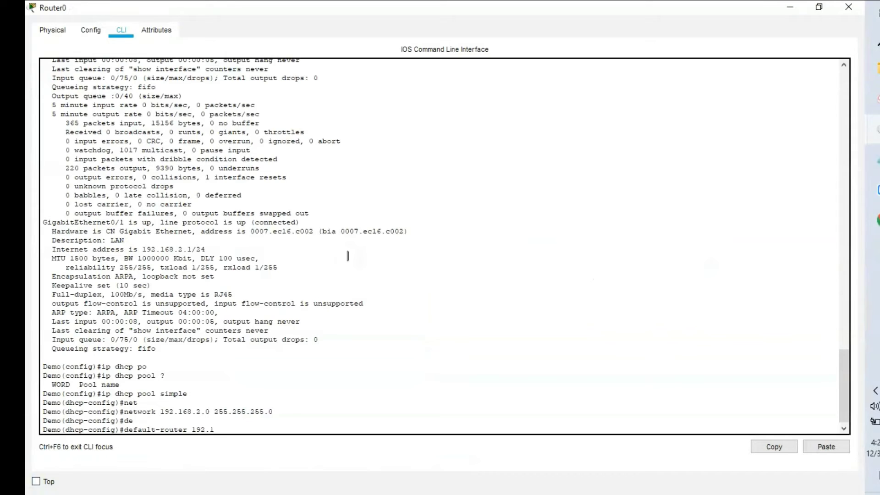
type("68..")
key("BackSpace")
type("1.")
key("Right")
key("BackSpace")
type("2.1")
key("Return")
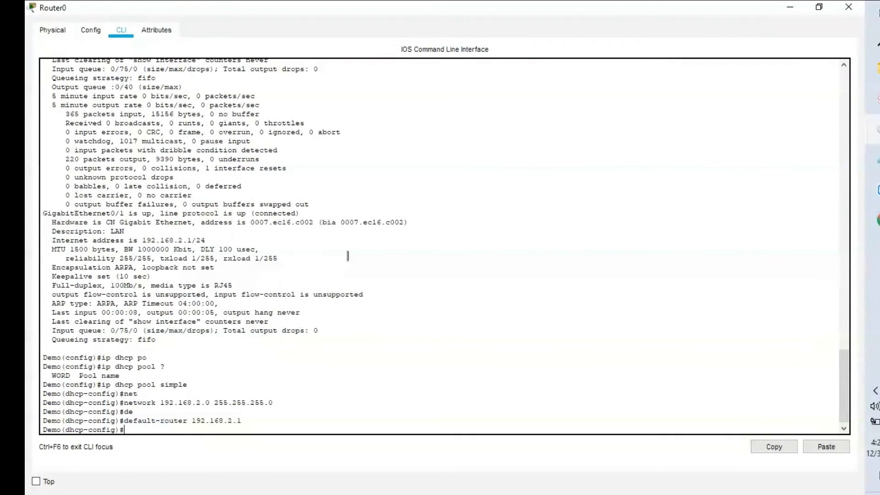
key("alt+Tab")
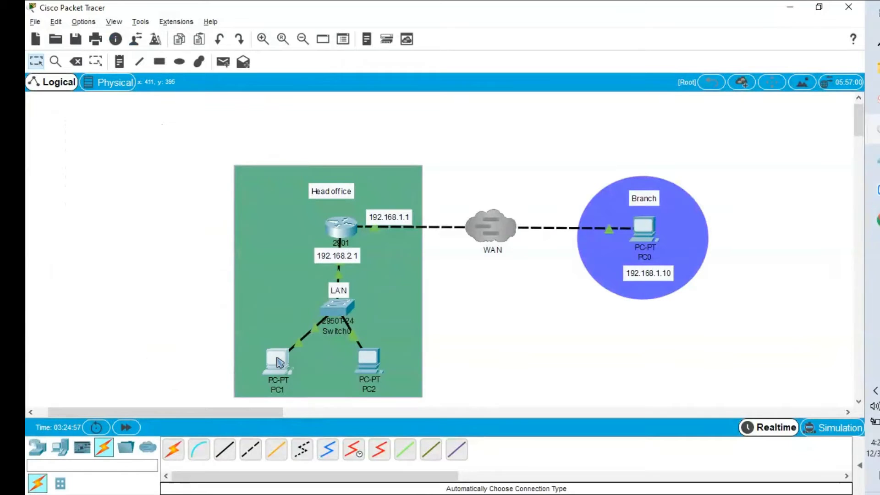
- Run ipconfig in PC1's Command Prompt to check its current addressing
left_click(280, 363)
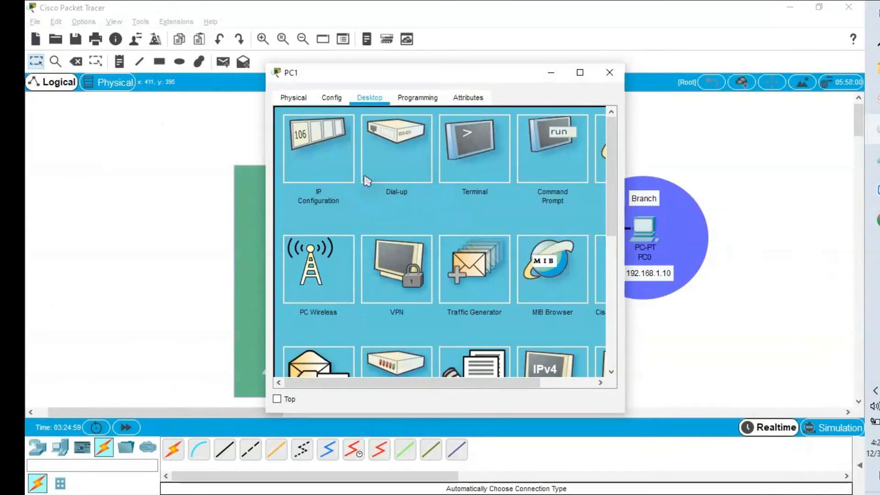
left_click(543, 155)
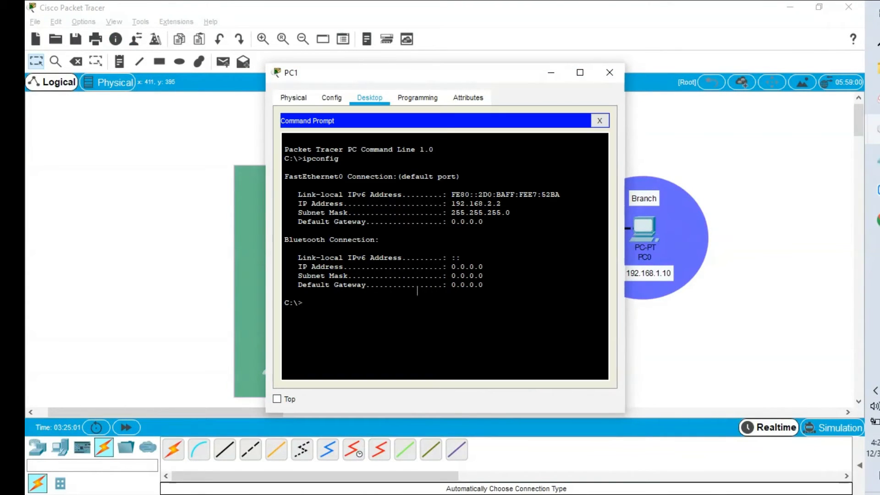
key("Return")
key("Return")
key("Return")
type("ipconfig")
key("Return")
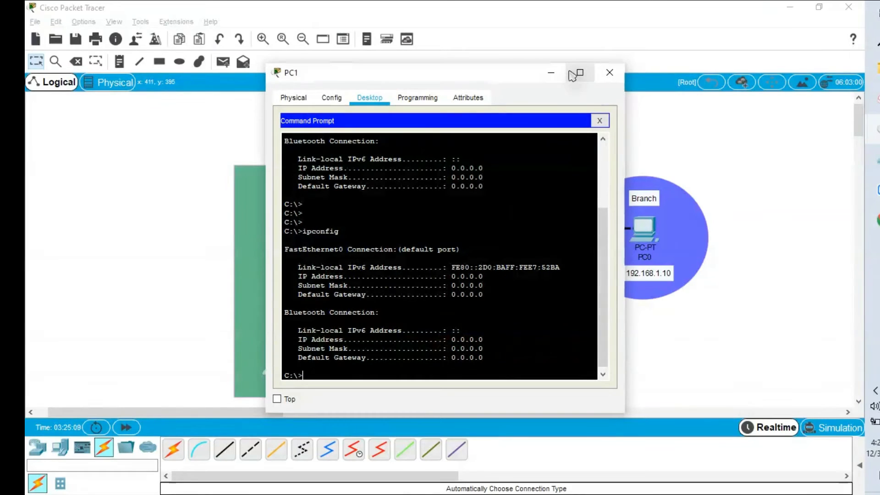
left_click(332, 98)
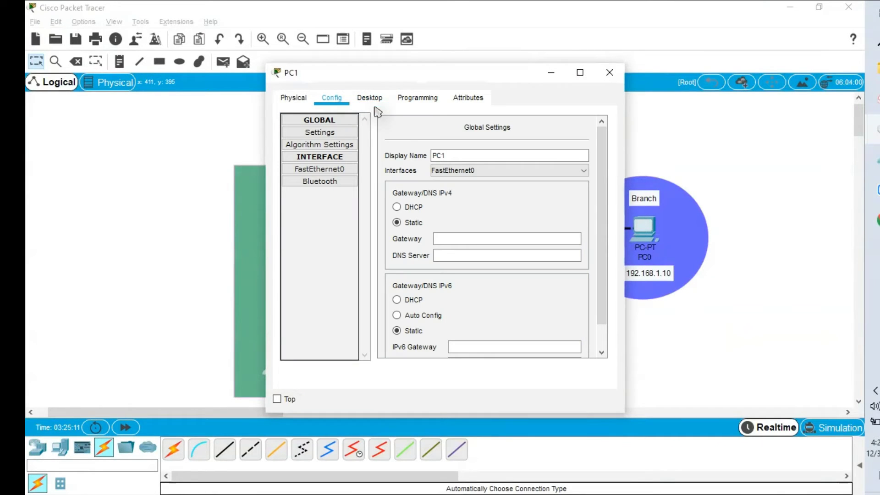
left_click(415, 102)
left_click(377, 99)
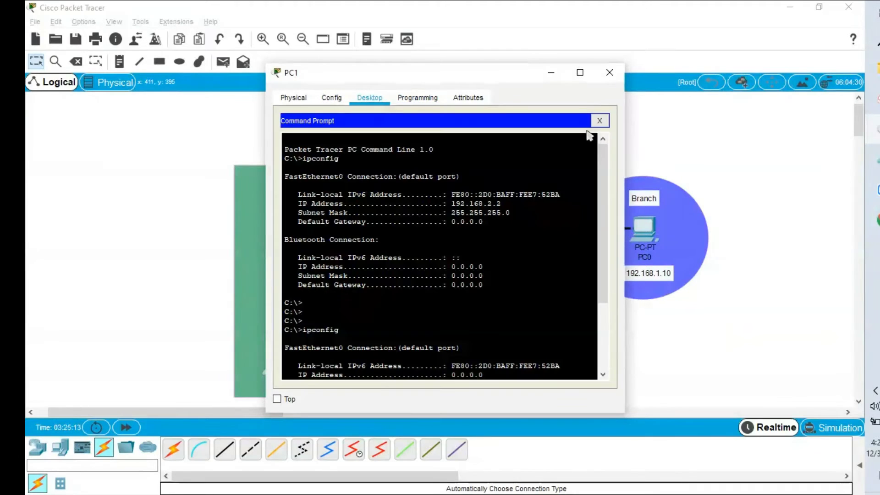
left_click(600, 120)
- Switch PC1's IP Configuration to DHCP, obtaining 192.168.2.2 with gateway 192.168.2.1
left_click(316, 158)
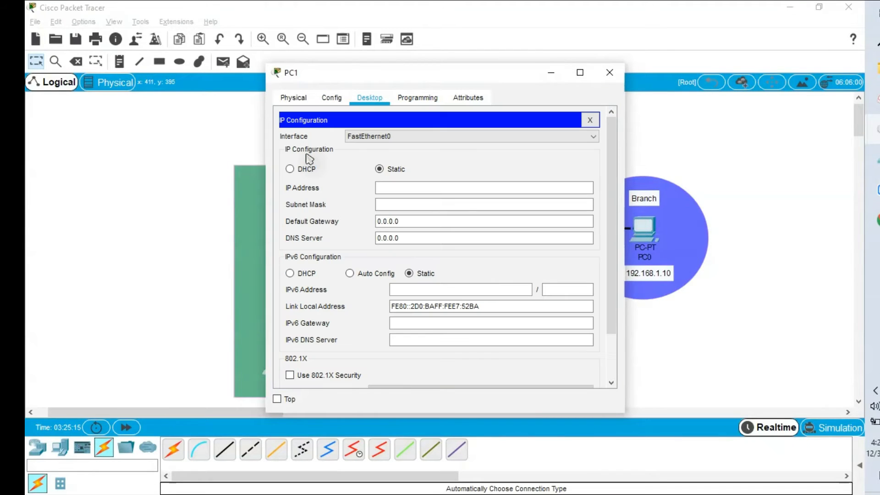
left_click(290, 169)
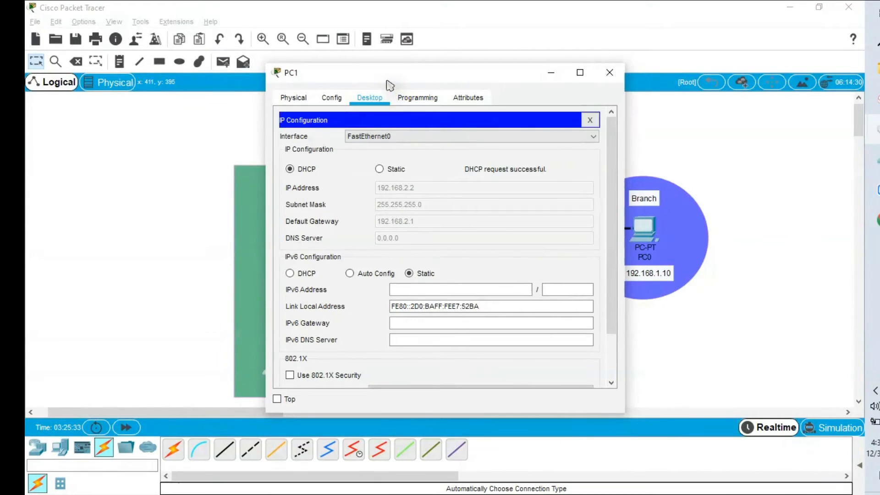
left_click_drag(387, 85, 561, 87)
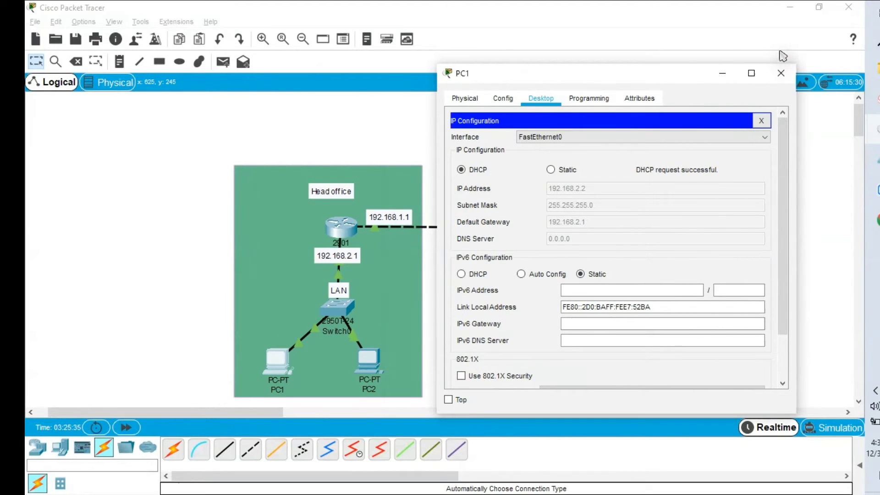
left_click(781, 73)
left_click(373, 369)
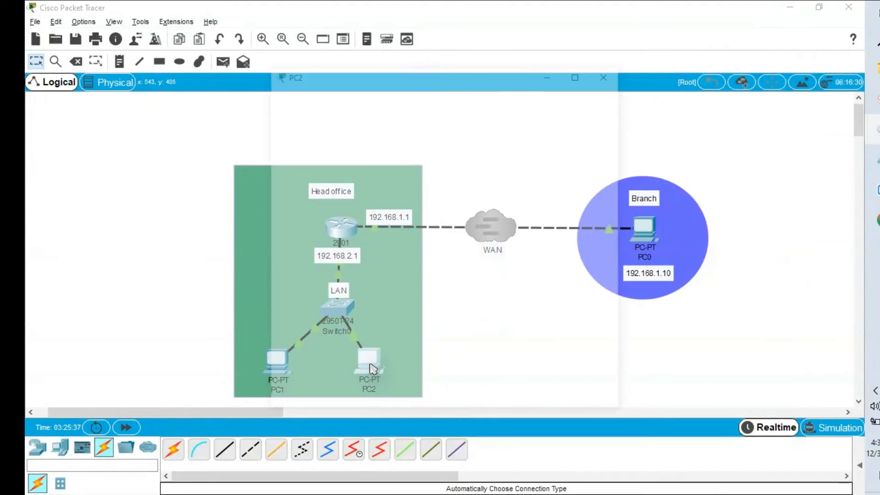
- Switch PC2's IP configuration to DHCP so it leases 192.168.2.3
left_click(323, 171)
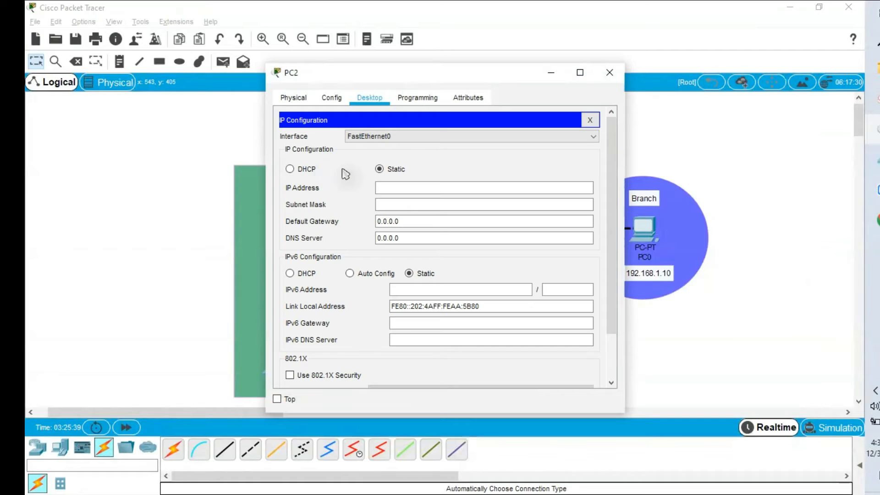
left_click(290, 170)
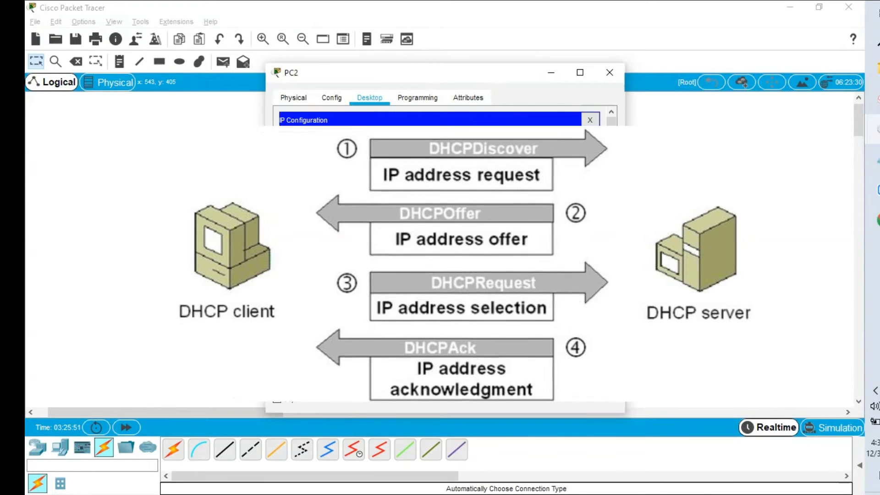
left_click_drag(448, 76, 595, 66)
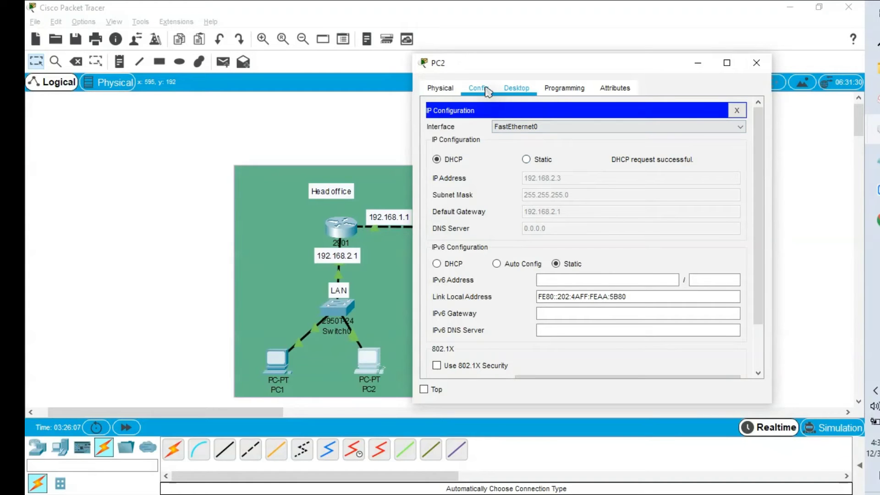
left_click(736, 110)
- On PC2, run ipconfig and ping the gateway 192.168.2.1 with 0% loss, then close PC2
left_click(688, 146)
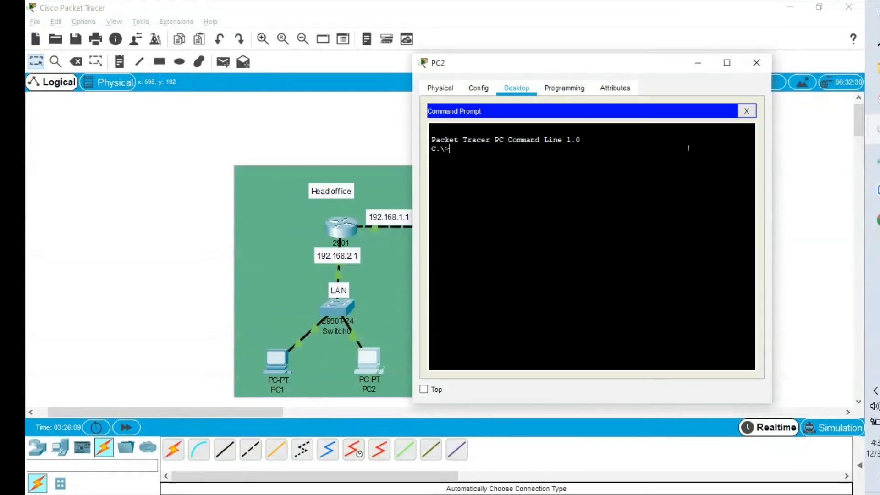
type("ipconfig")
key("Return")
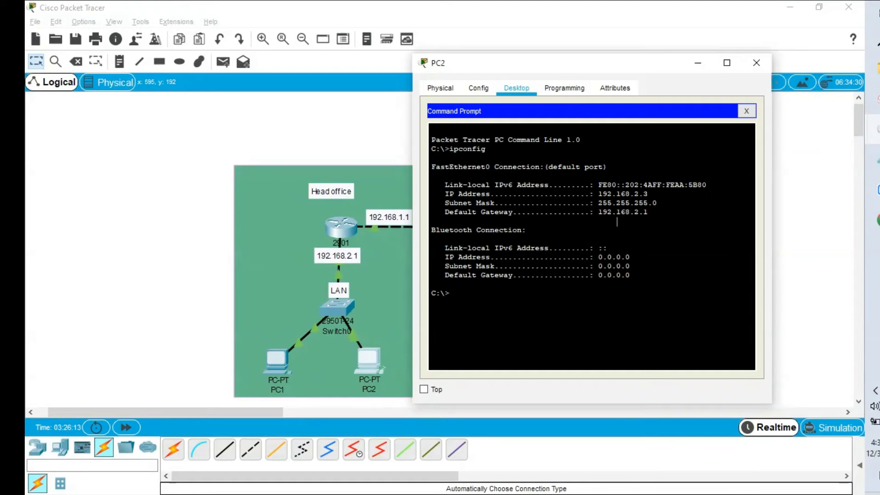
type("ping 192.168.2.1")
key("Return")
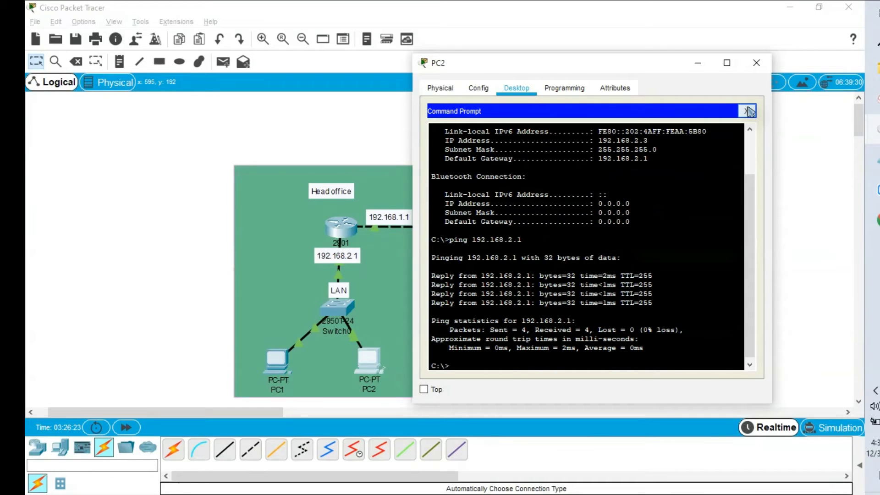
left_click(748, 111)
left_click(756, 63)
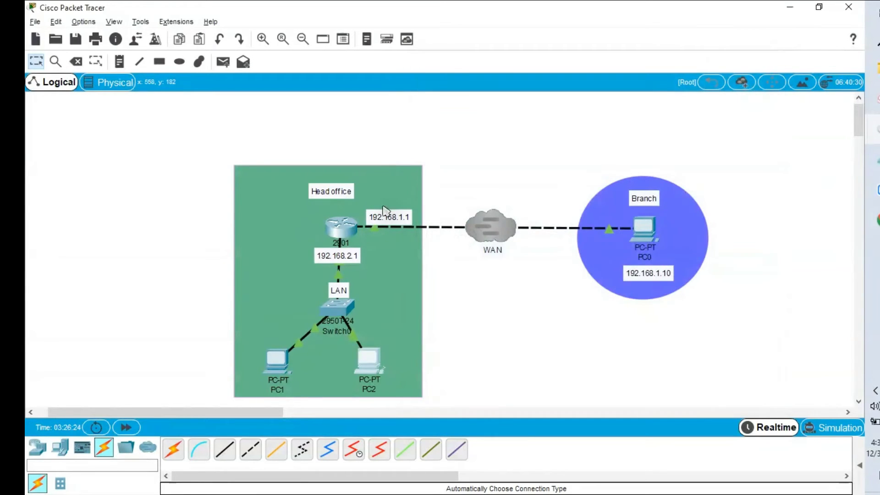
- Open Router0's CLI full size, return to privileged mode and check the current clock
left_click(341, 225)
double_click(574, 81)
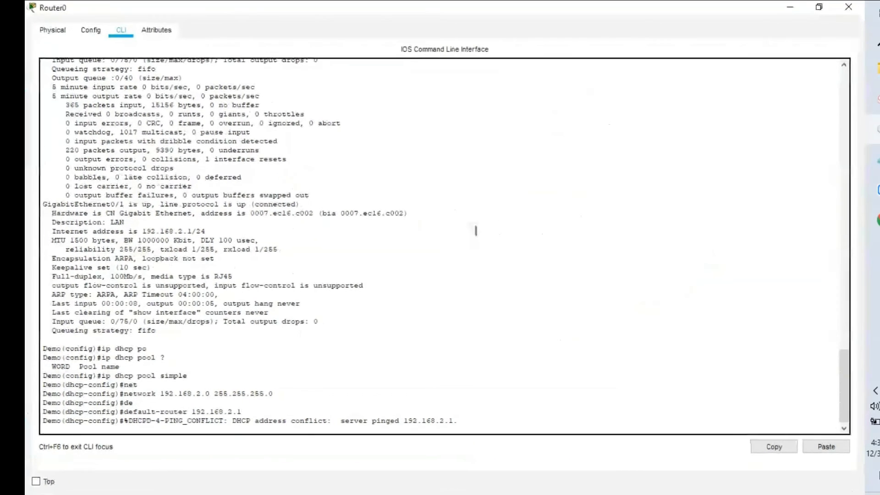
key("Return")
key("Return")
type("end")
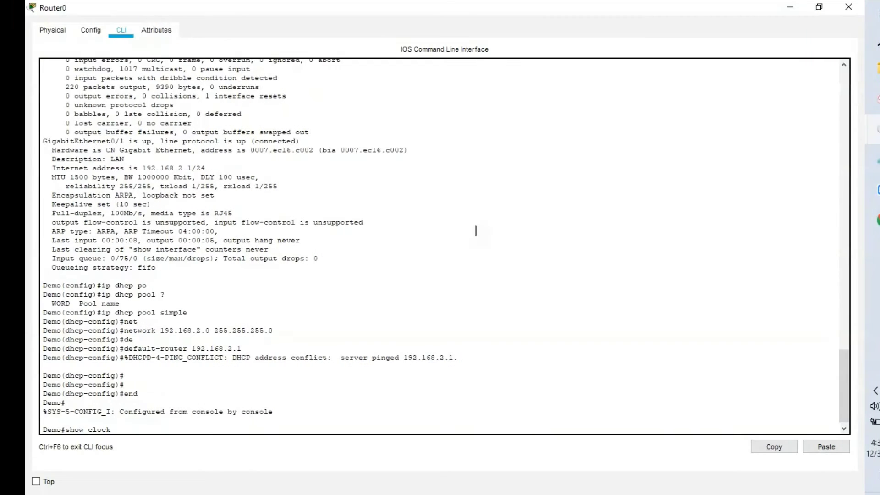
key("Return")
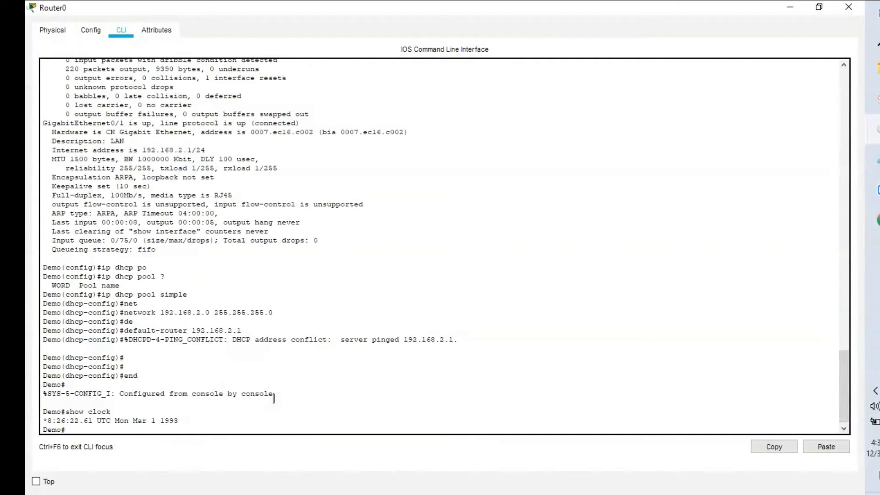
key("Return")
key("Return")
key("Return")
key("Return")
key("Return")
key("Return")
key("Return")
key("Return")
key("Return")
key("Return")
key("Return")
key("Return")
key("Return")
key("Return")
key("Return")
key("Return")
key("Return")
key("Return")
key("Return")
key("Return")
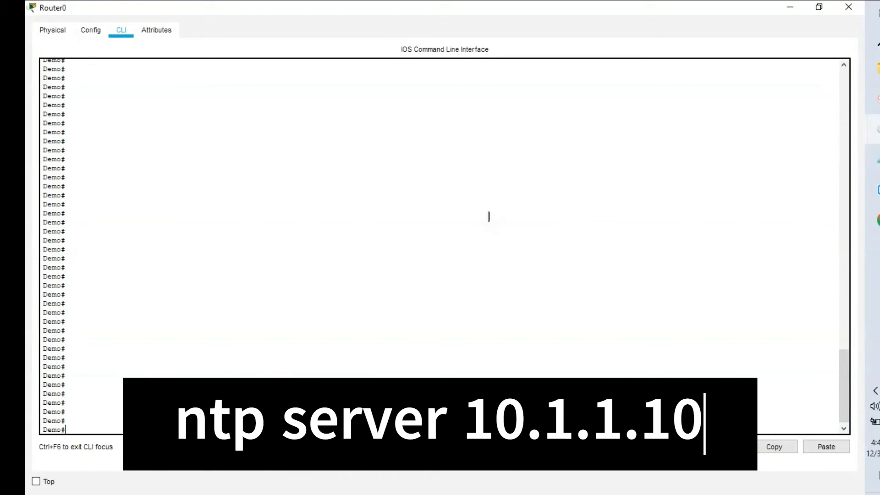
- Set the clock to 11:10:00 02 Jan 2024 and verify it with show clock
type("cl")
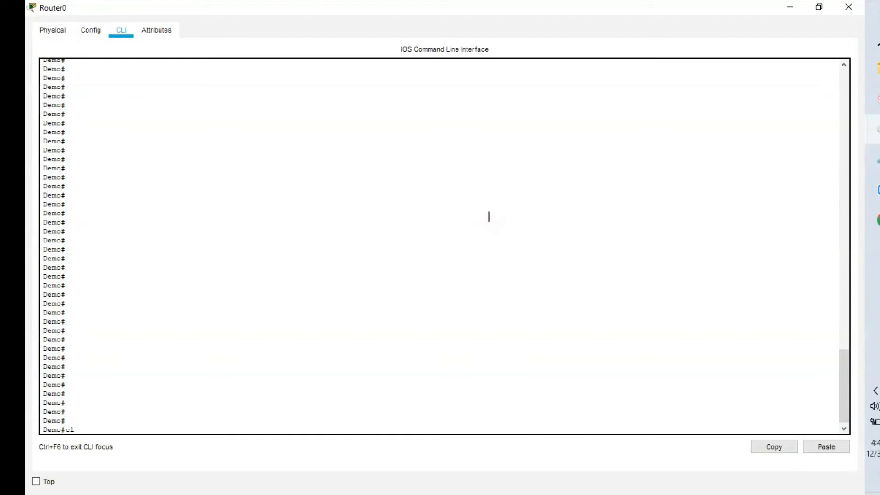
type("ock set 11:10:00 ?")
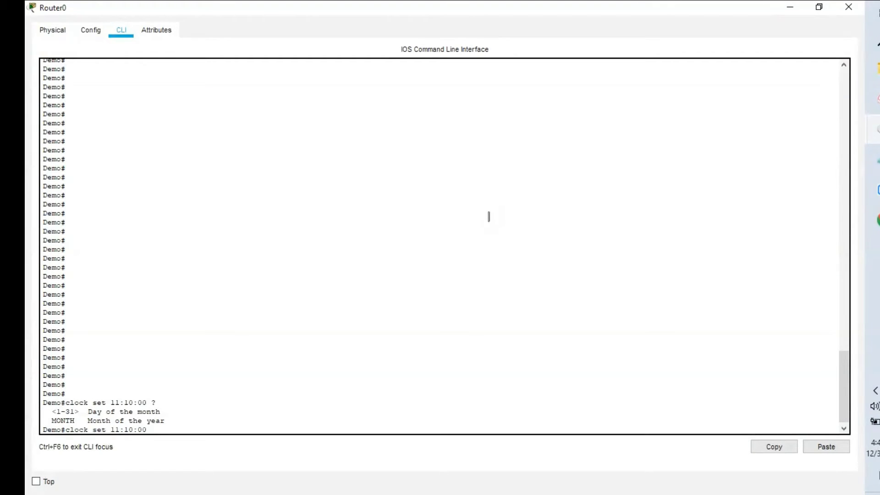
type("Jan")
key("Left")
key("Left")
key("Left")
type("02 Jan 2024")
key("Return")
key("Return")
key("Return")
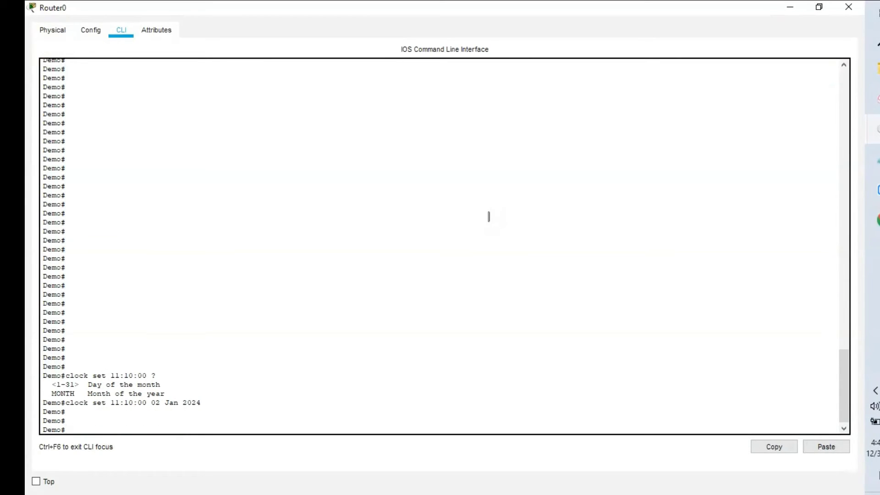
type("show clock")
key("Return")
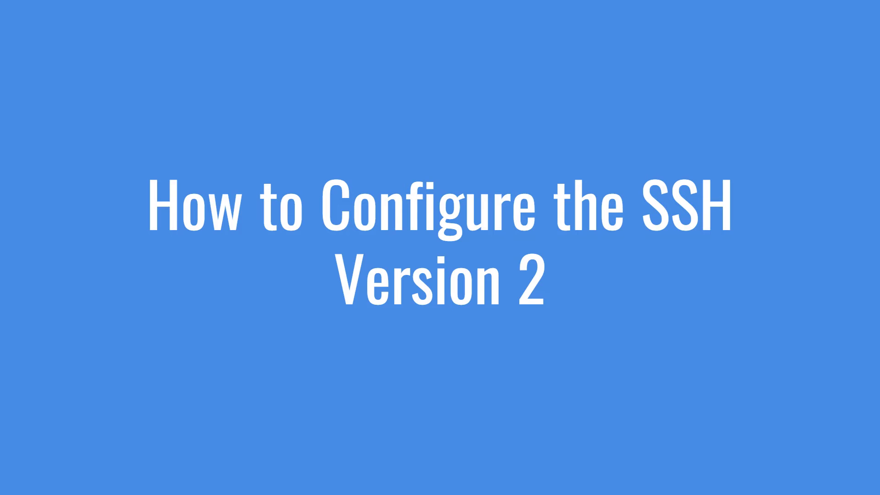
- Review Router0's running configuration, then enter global configuration mode with config t
type("show ")
type("run")
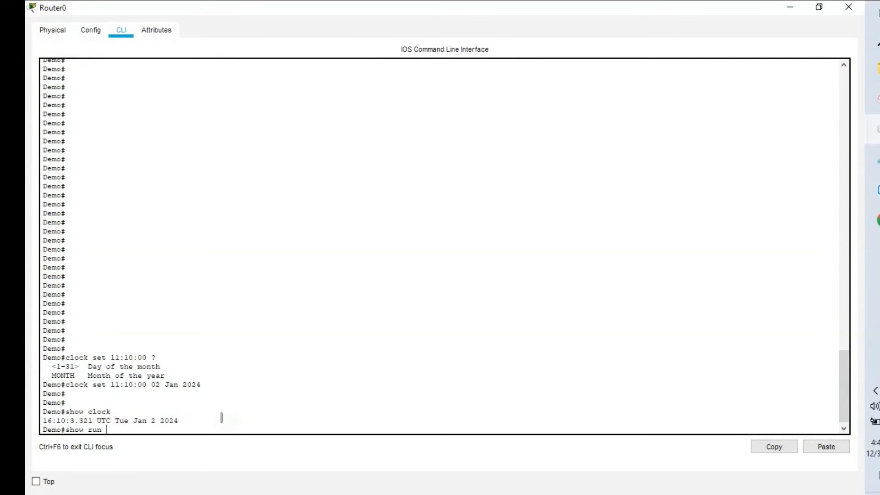
key("Return")
key("space")
key("space")
key("space")
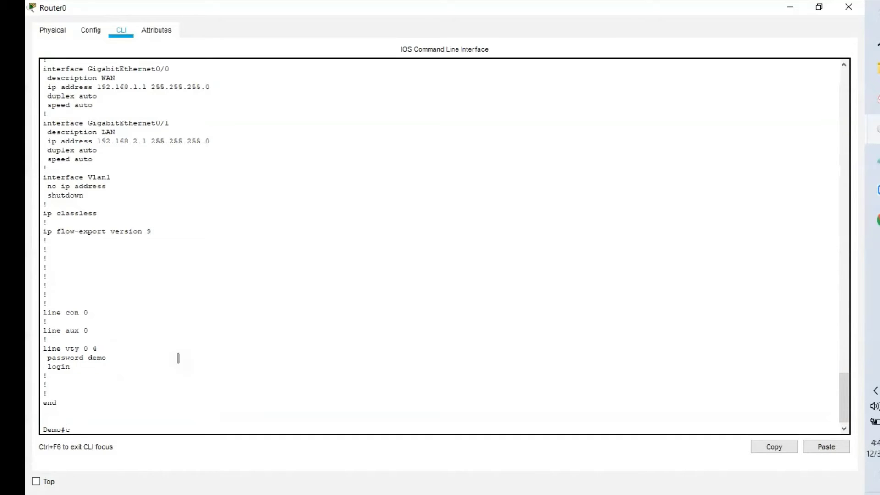
type("onfig t")
key("Return")
- Set Router0's domain name to simple with ip domain-name simple
type("ip")
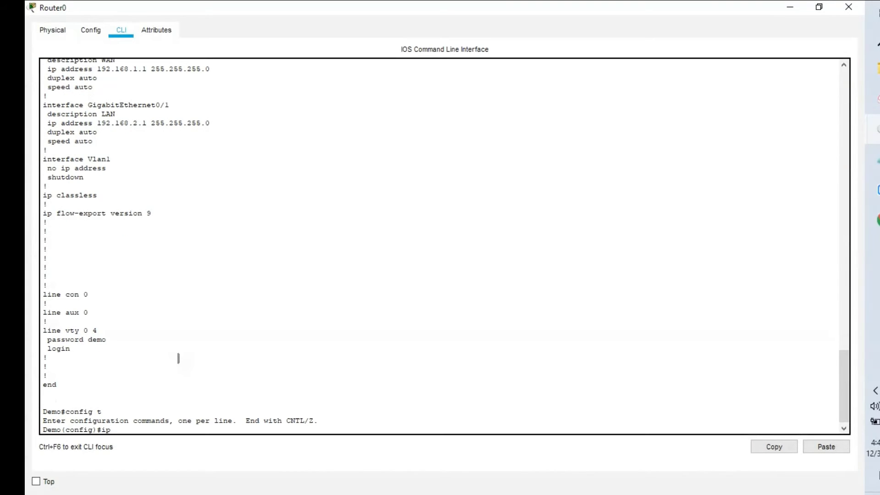
type(" don")
key("BackSpace")
type("ma")
key("Tab")
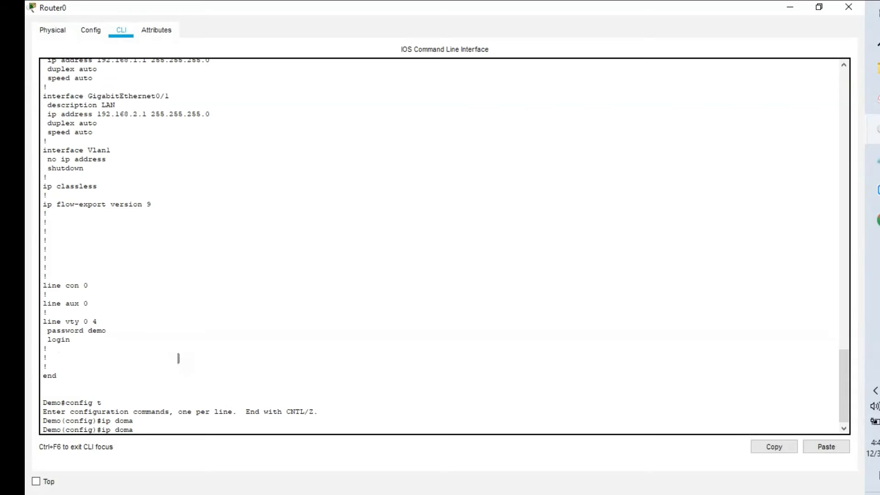
type("in")
key("Tab")
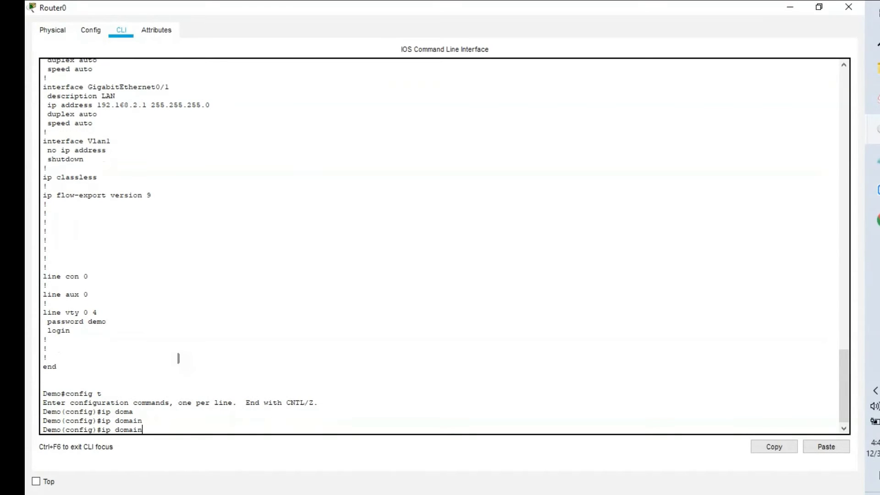
type("-")
key("Tab")
type("n")
key("Tab")
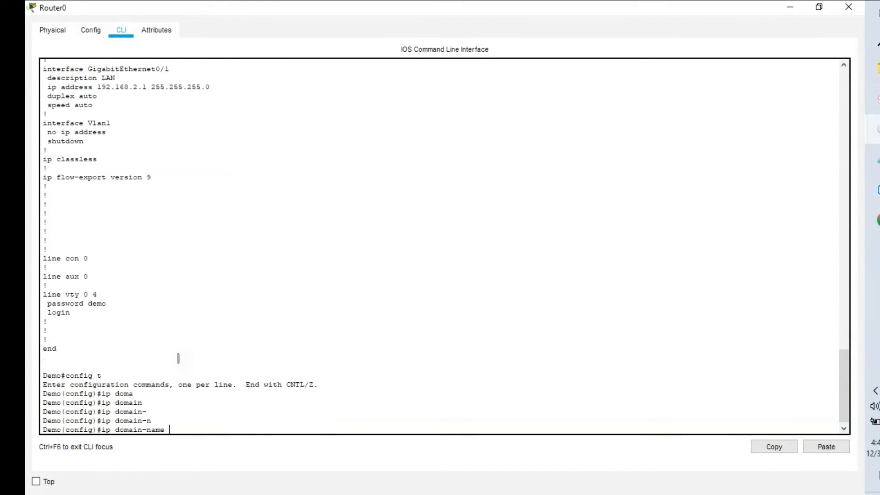
type("simple")
key("Return")
- Add an enable secret password to Router0
type("en")
key("Tab")
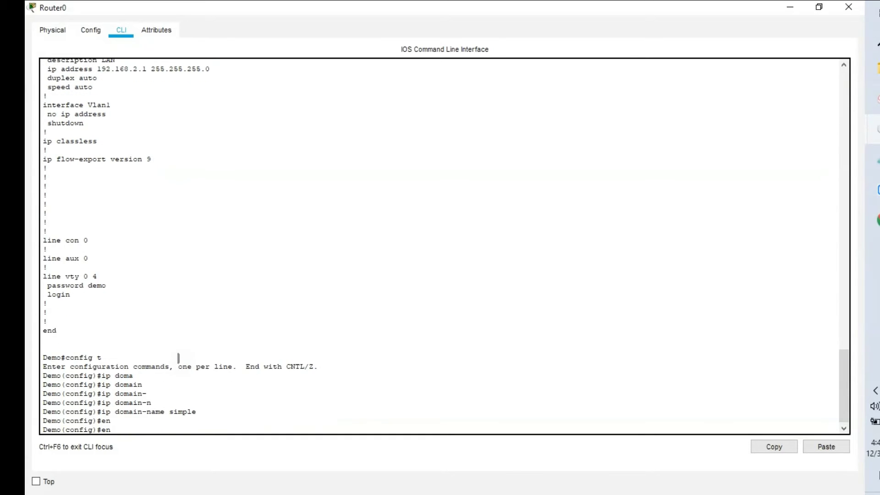
type("ab")
key("Tab")
type("s")
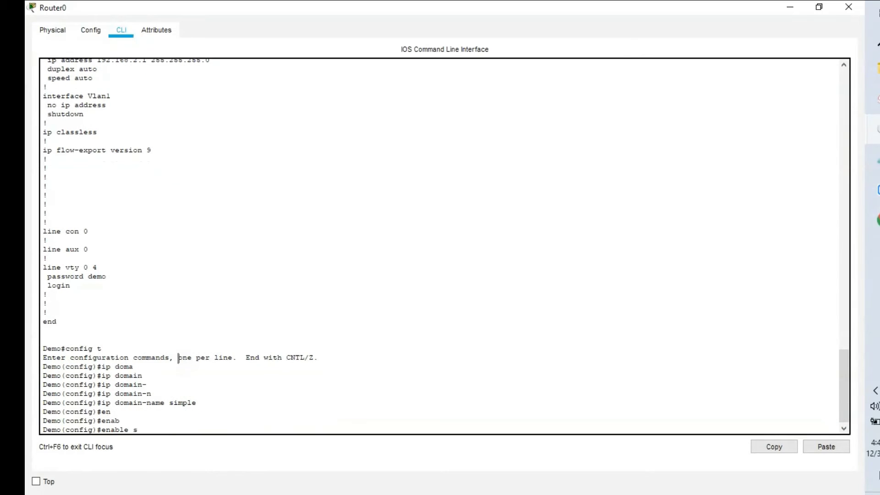
type("e")
key("Tab")
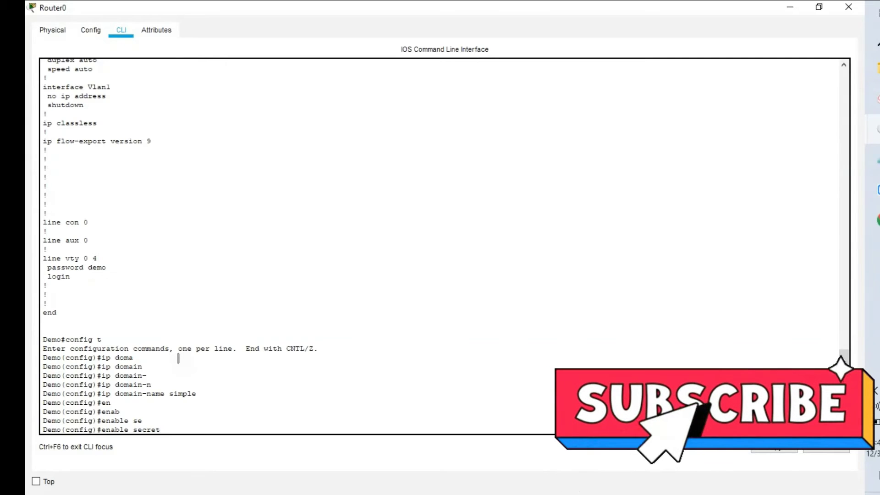
type("h")
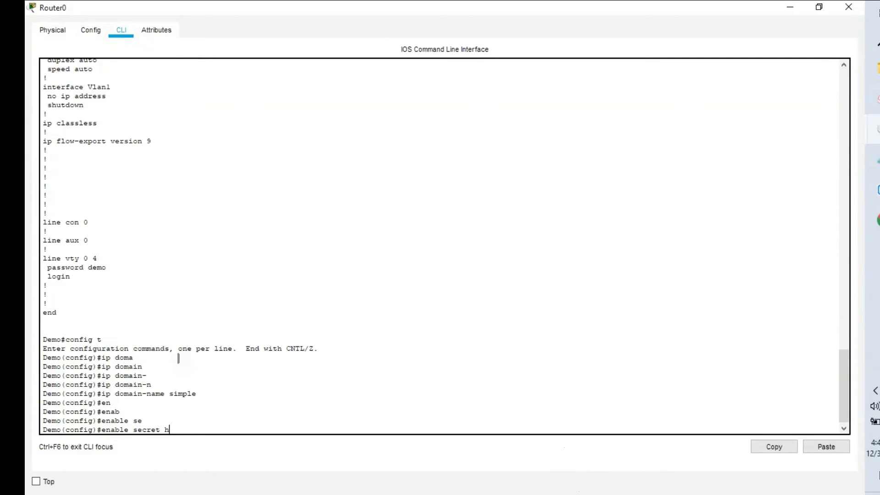
type("ello")
key("Return")
- Request SSH version 2 with ip ssh version 2, then list the remaining ip ssh options
type("ip ")
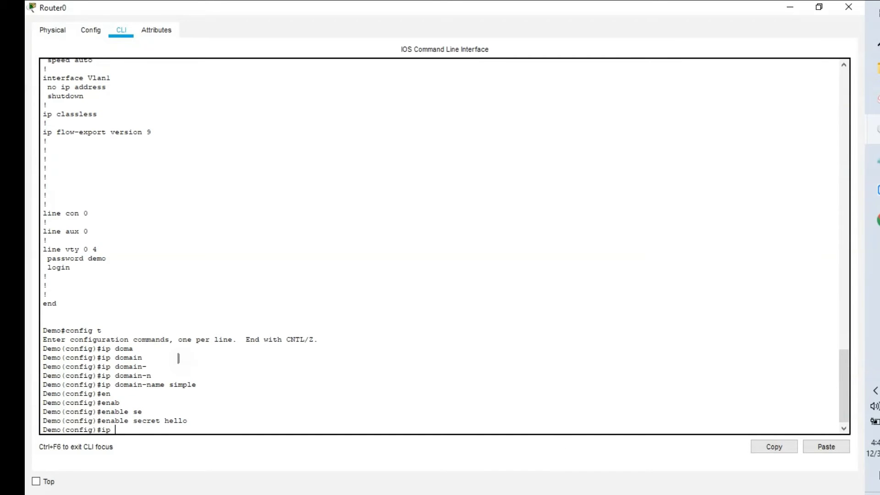
type("ssh vers")
key("Tab")
type("2")
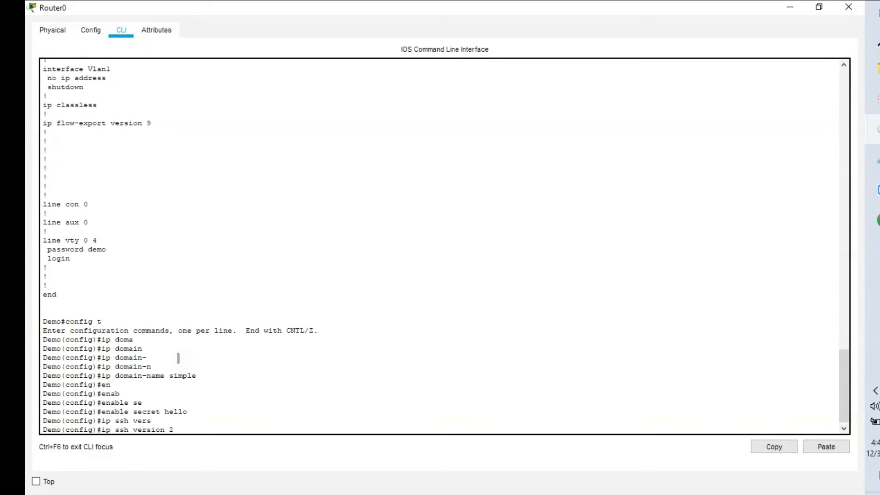
key("Return")
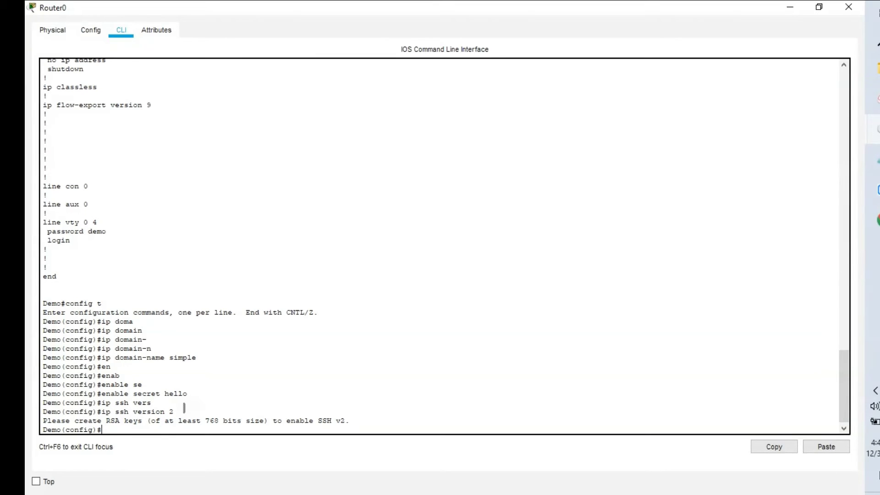
type("ip ssh")
key("Tab")
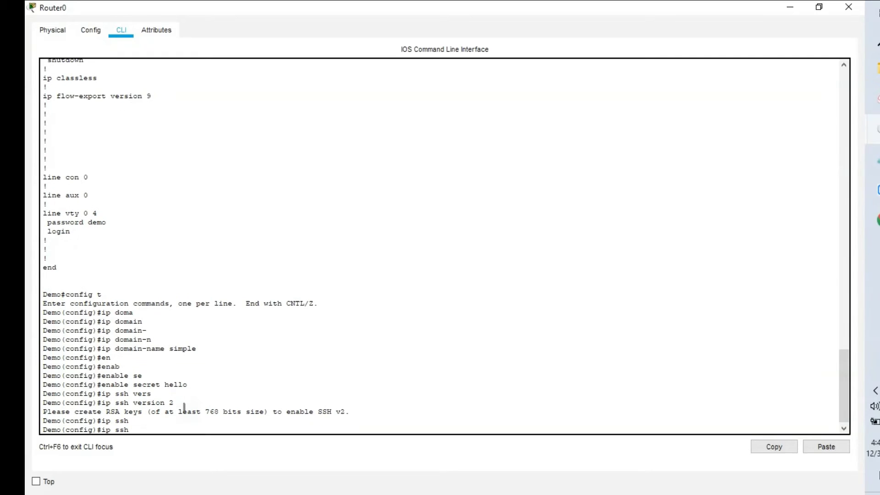
- Set the SSH time-out to 5 seconds after checking its allowed range
type("tim")
key("Tab")
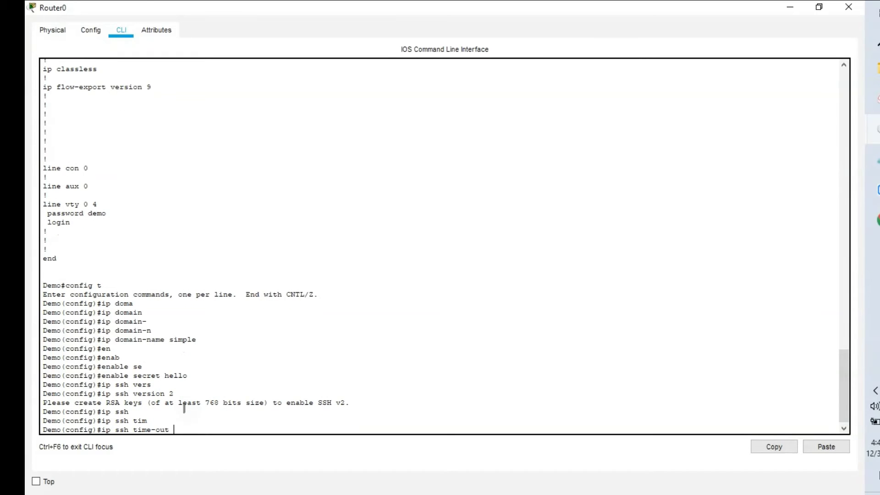
type("?")
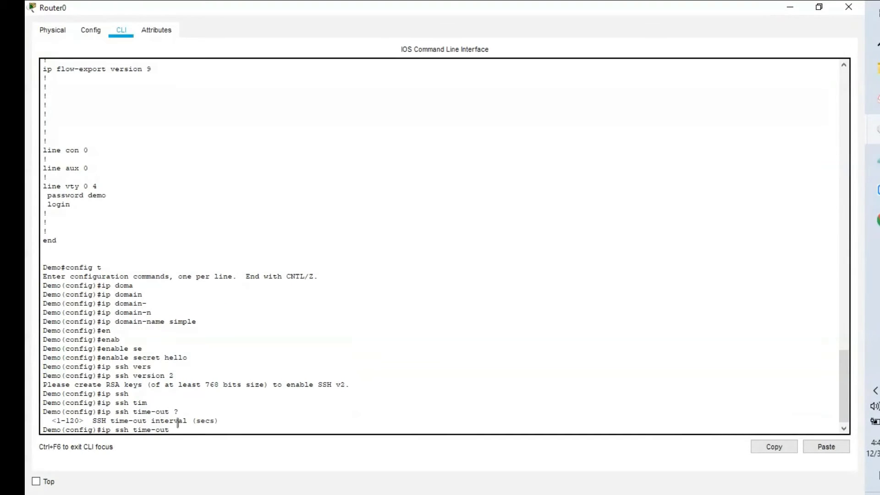
type("5")
key("Return")
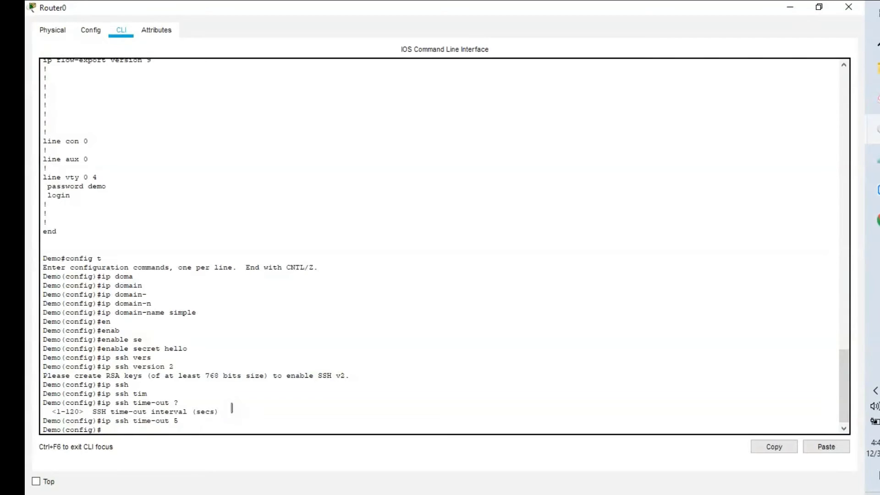
- Limit SSH authentication retries to 3 with ip ssh authentication-retries 3
type("ip ssh")
key("Tab")
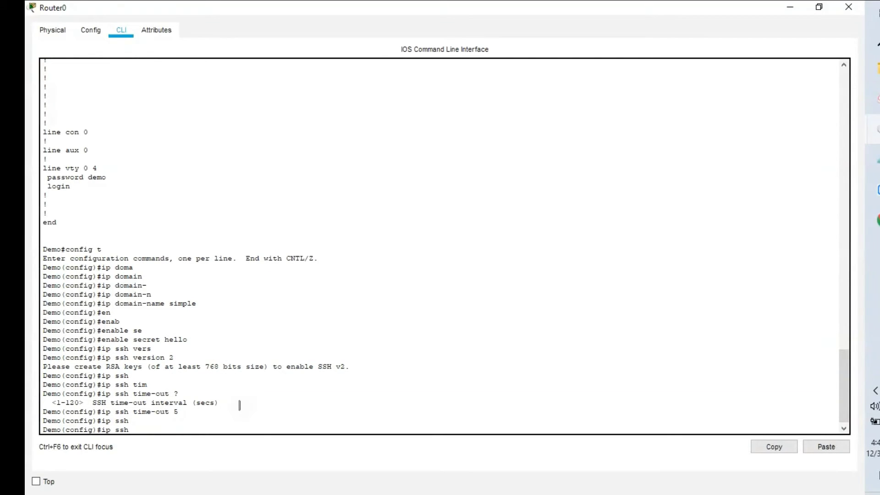
type("au")
key("Tab")
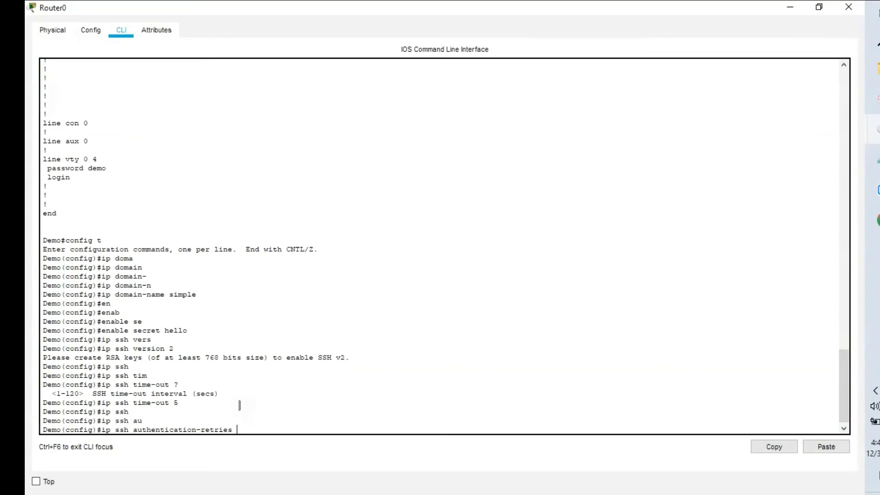
type("?")
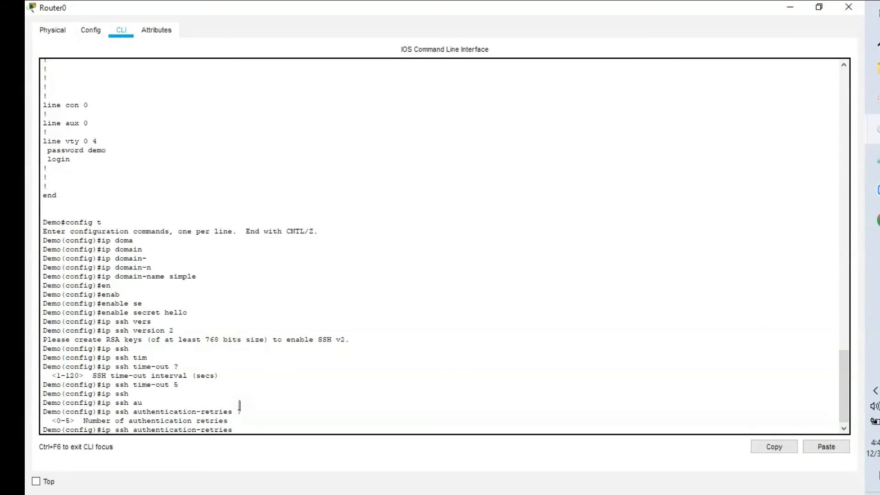
type("3")
key("Return")
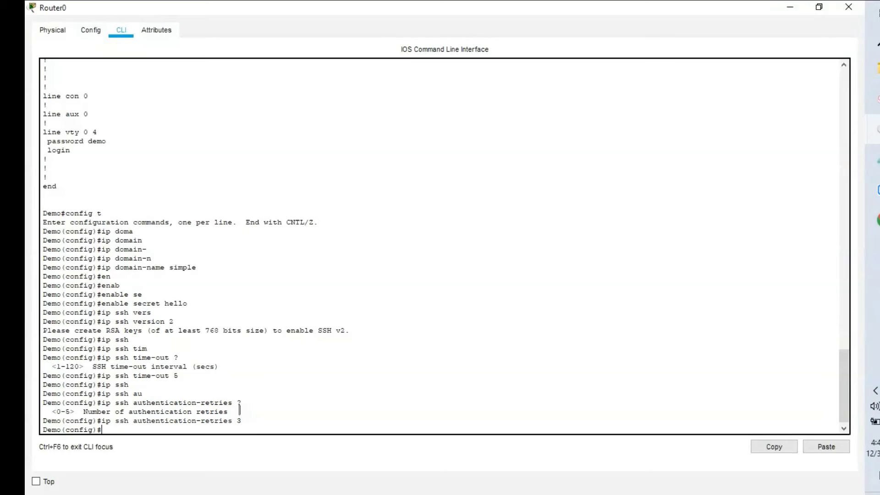
- Enter configuration for vty lines 0 4 on Router0
key("Return")
type("li")
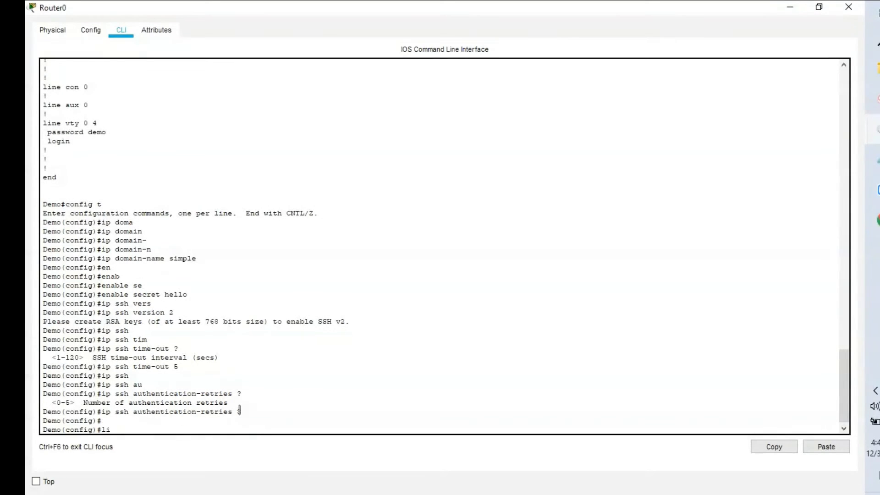
type("ne vry")
key("Tab")
key("BackSpace")
key("BackSpace")
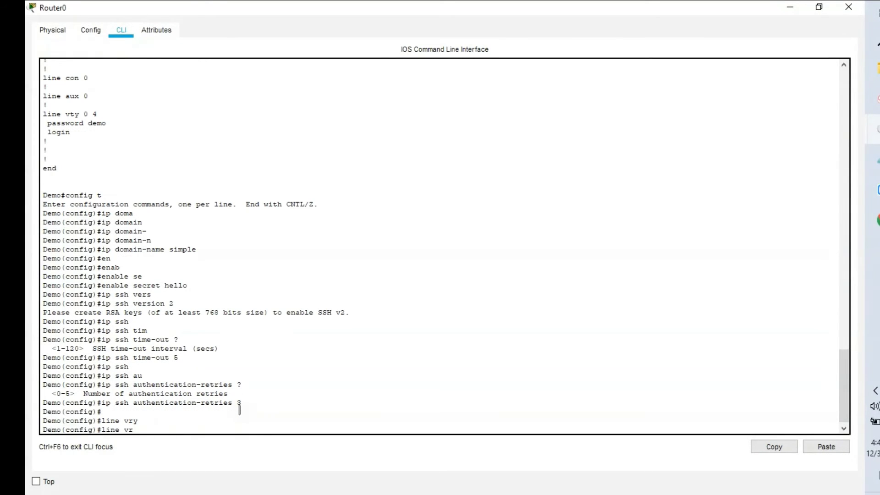
type("ty")
key("Tab")
type("0 4")
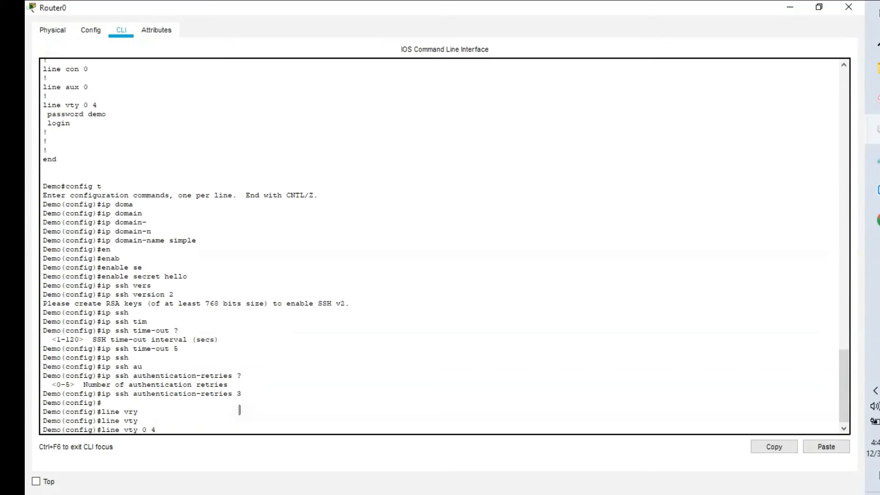
key("Return")
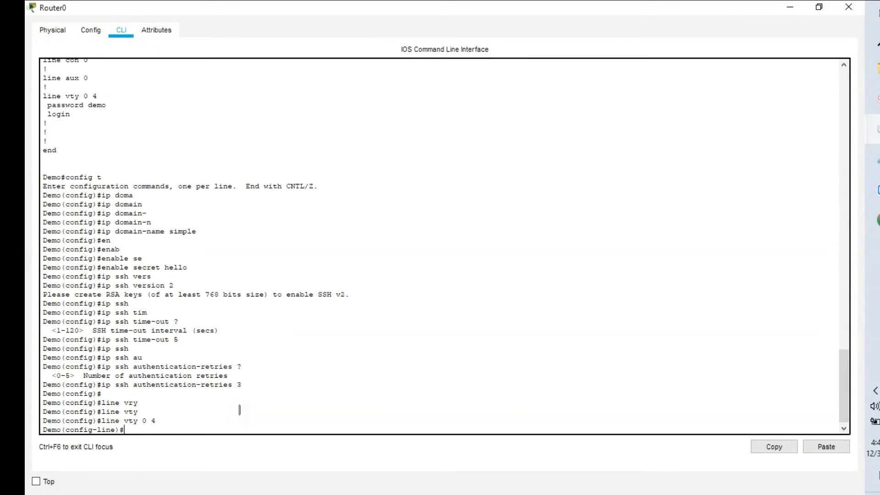
- Restrict the vty lines to SSH only with transport input ssh
type("tra")
key("Tab")
type("in")
key("Tab")
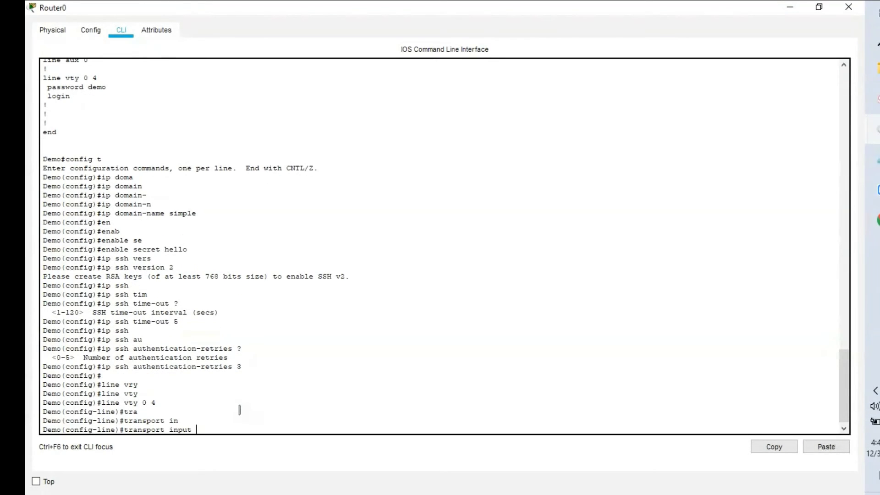
type("ssh")
key("Return")
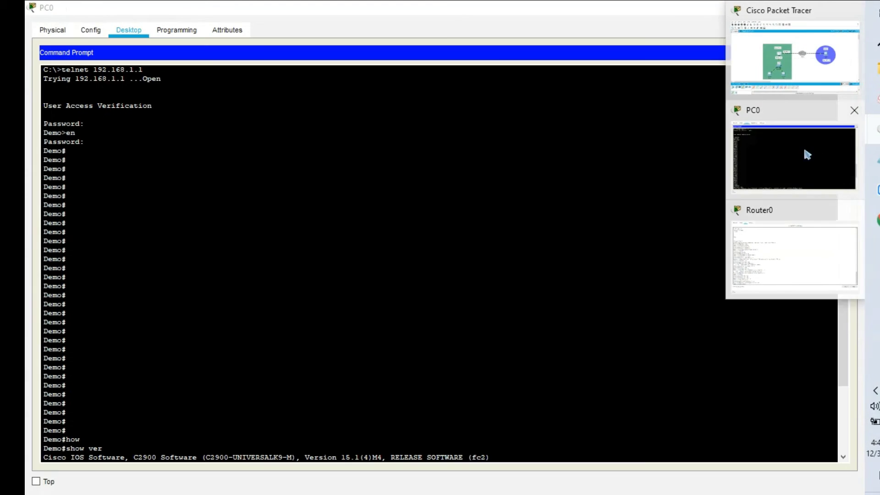
- Close PC0's old command prompt and reopen PC0 from the Branch area of the workspace
left_click(804, 147)
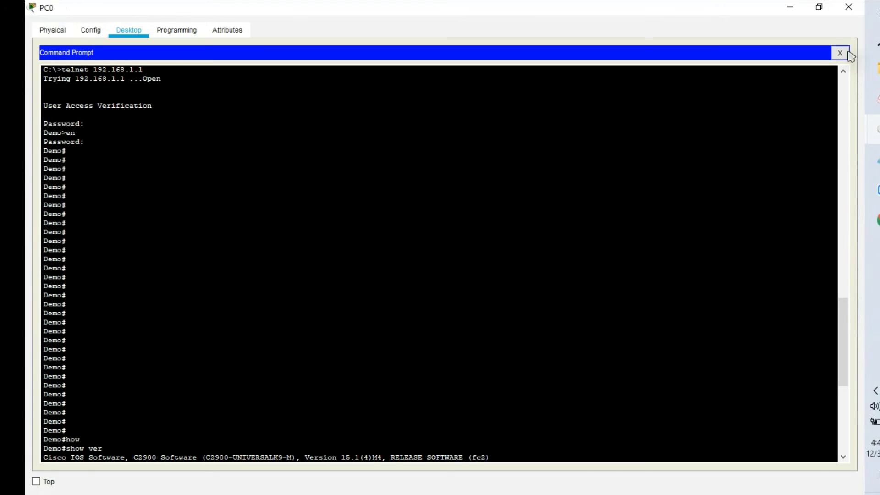
left_click(840, 53)
left_click(847, 7)
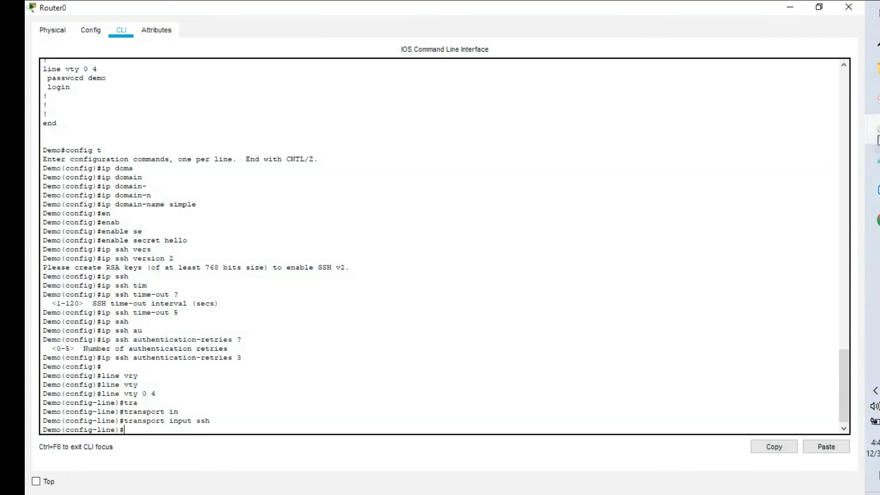
mouse_move(873, 128)
left_click(756, 101)
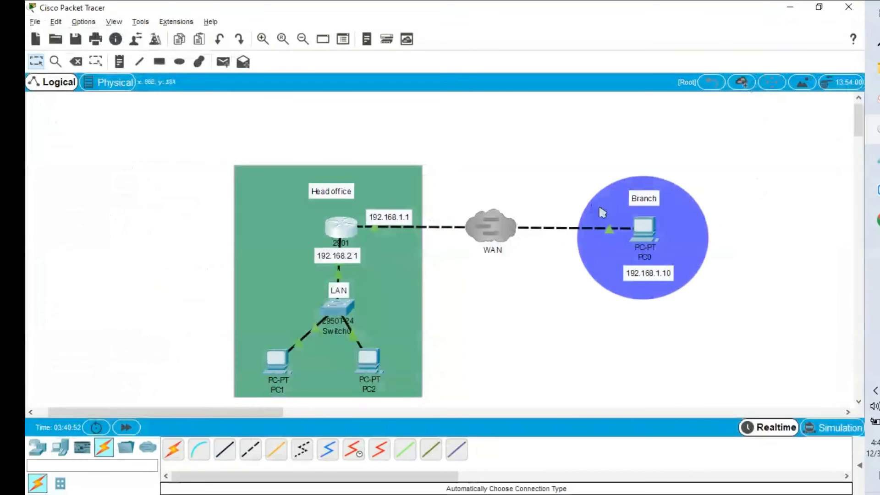
left_click(644, 228)
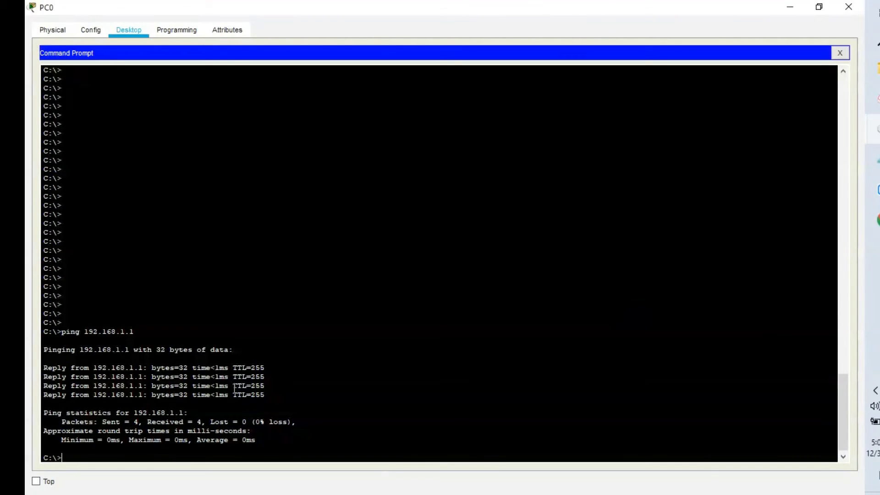
- From PC0, SSH to 192.168.1.1 as user demo and enter privileged mode
type("ssh -")
type("l demo")
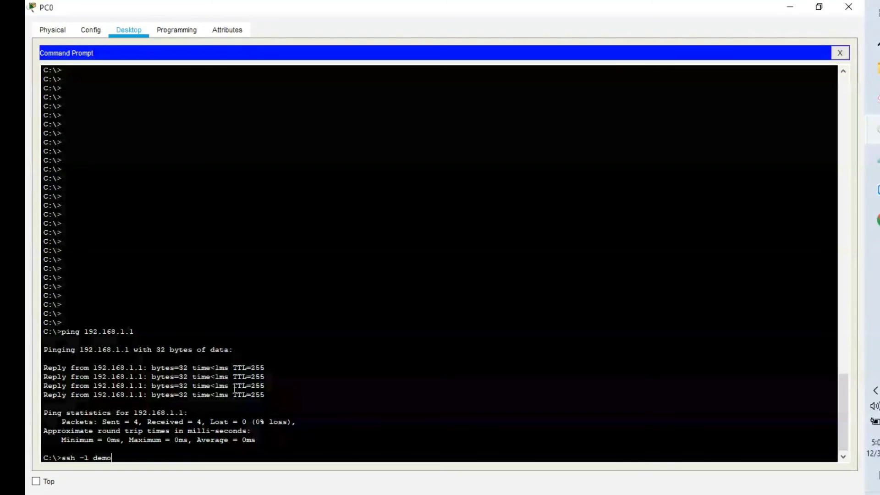
type(" 192.168.1.1")
key("Return")
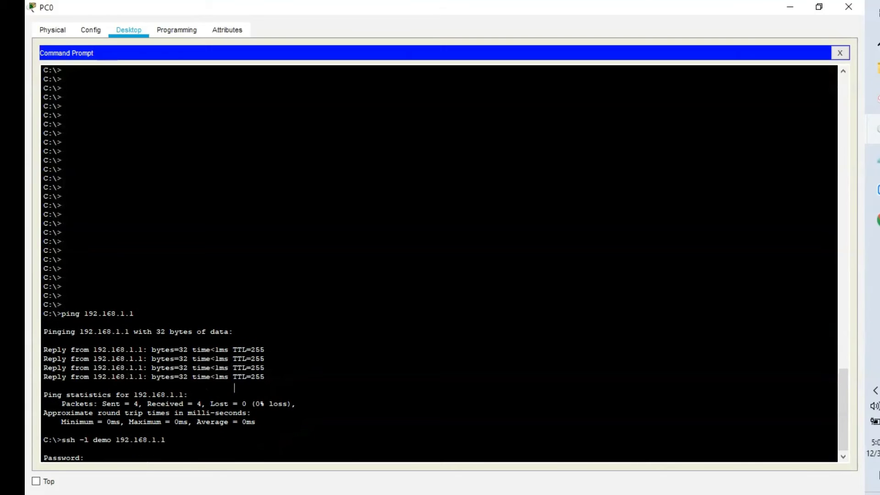
key("Return")
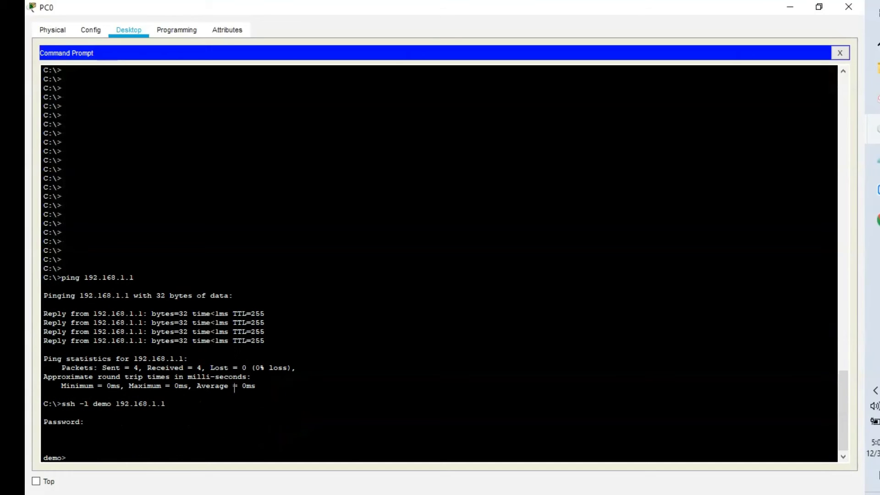
type("en")
key("Return")
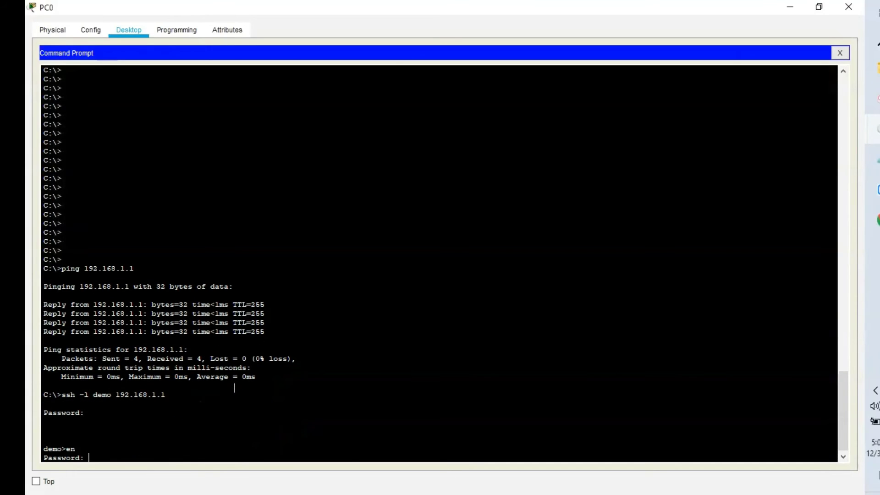
key("Return")
key("Return")
key("Return")
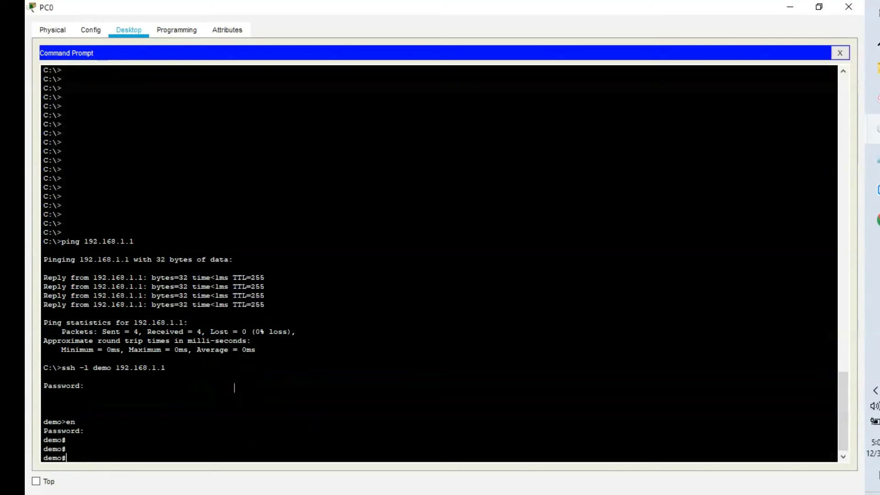
- Run show version and show users over SSH, listing the vty 0 and vty 1 sessions
type("show ver")
key("Return")
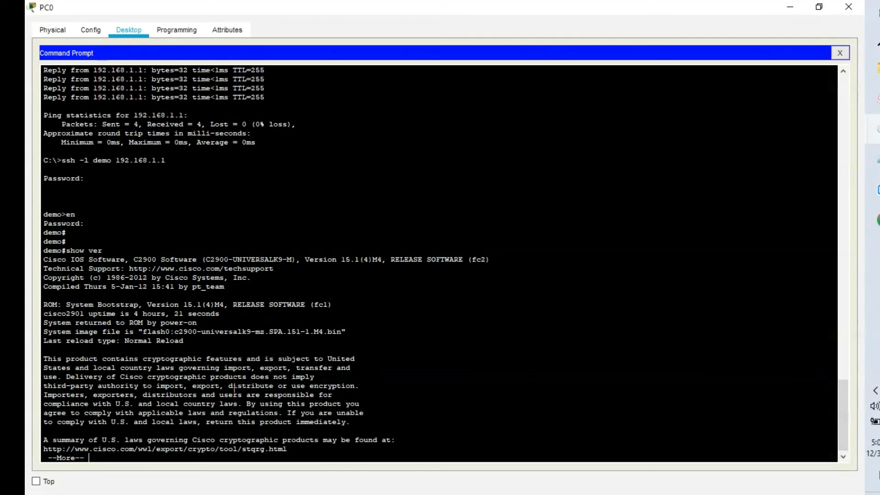
key("space")
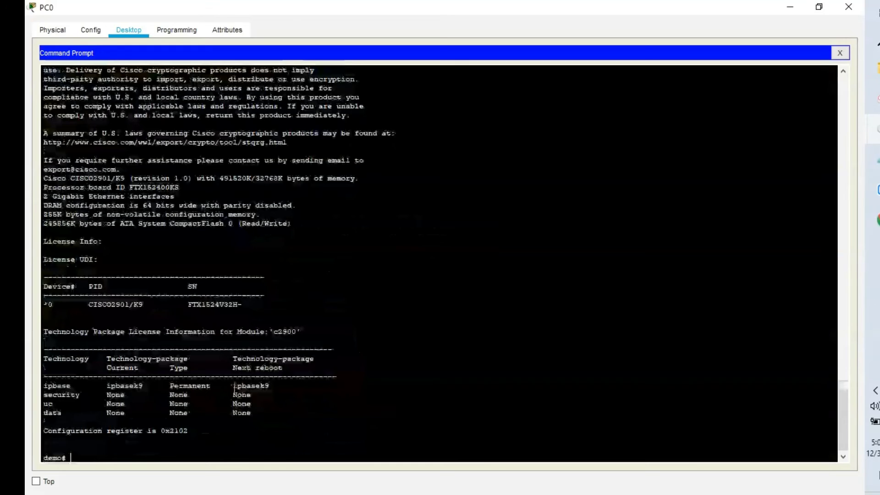
type("show user")
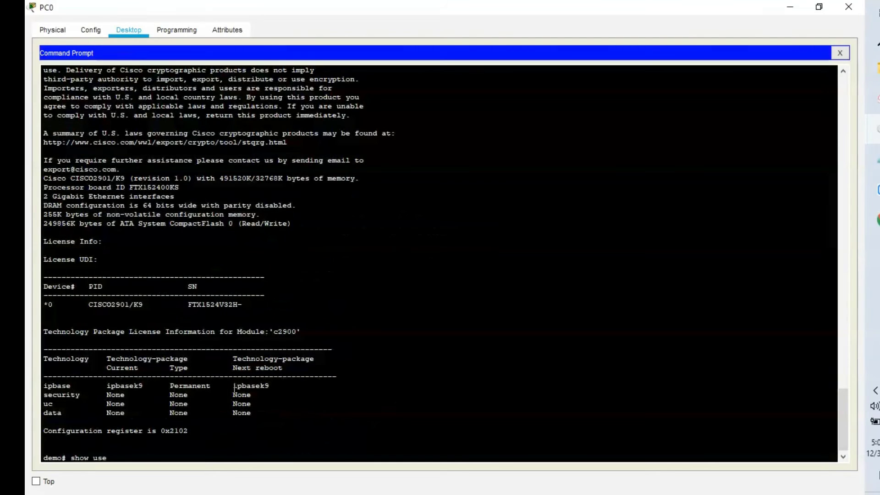
key("Return")
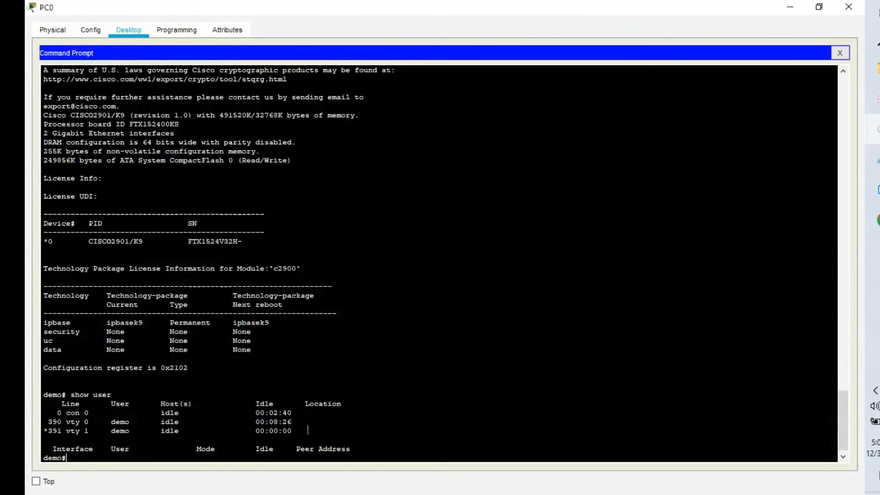
key("Return")
key("Return")
key("Return")
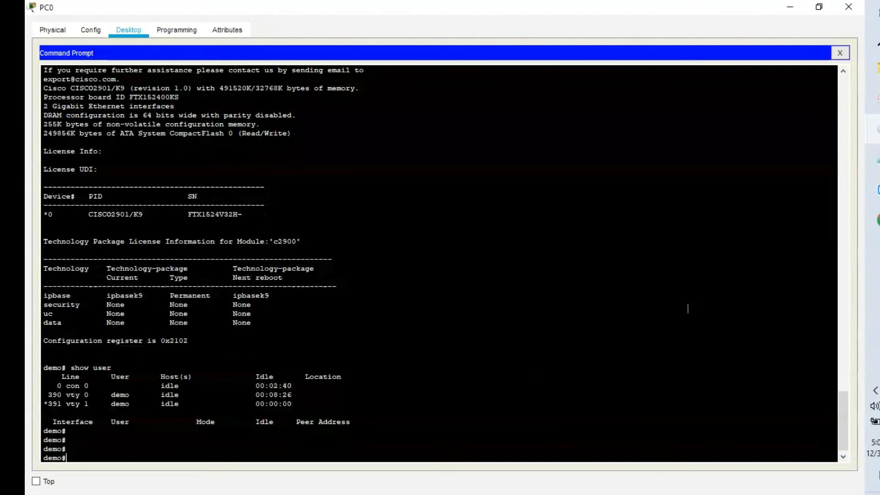
mouse_move(872, 130)
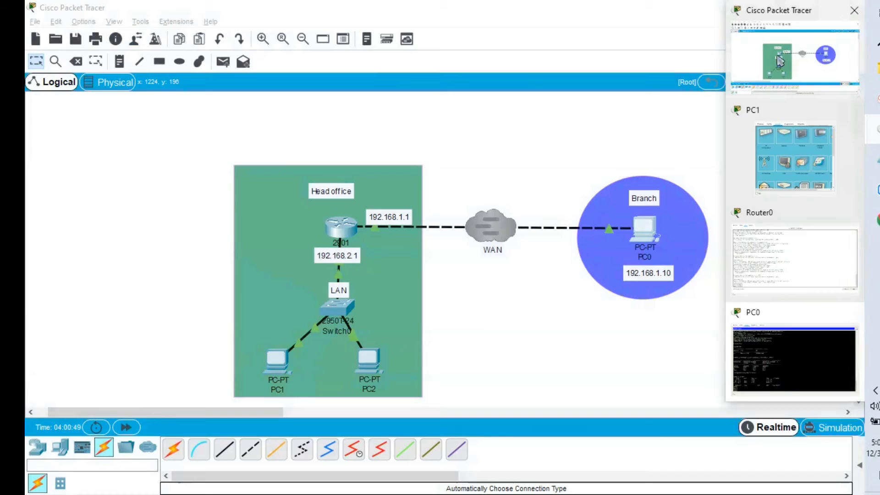
- Go back to the topology and open the 2901 router Router0's command line
left_click(780, 59)
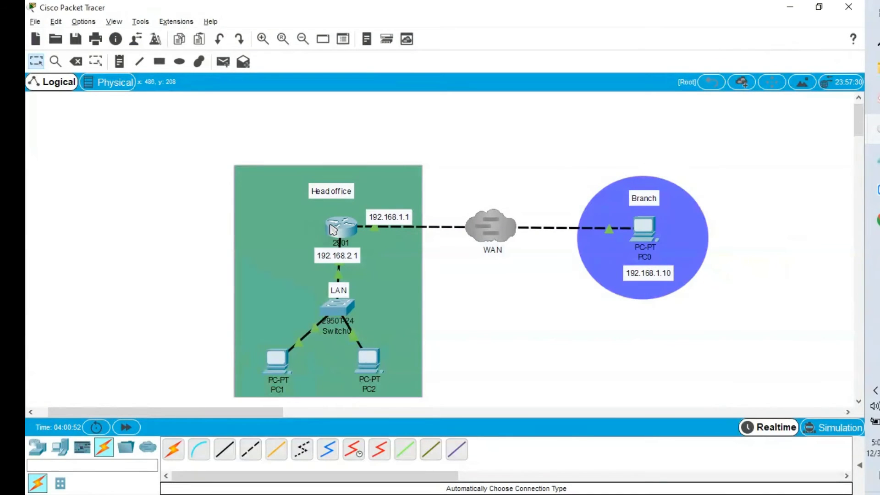
mouse_move(348, 231)
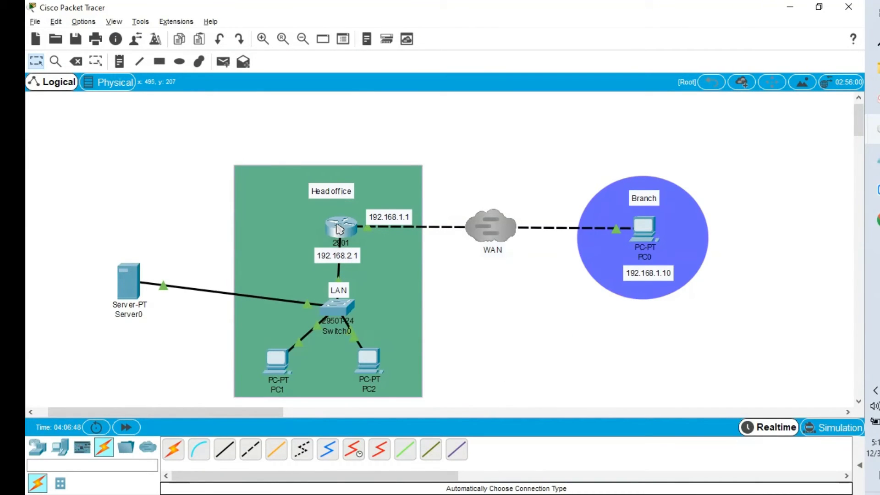
mouse_move(340, 230)
left_click(350, 228)
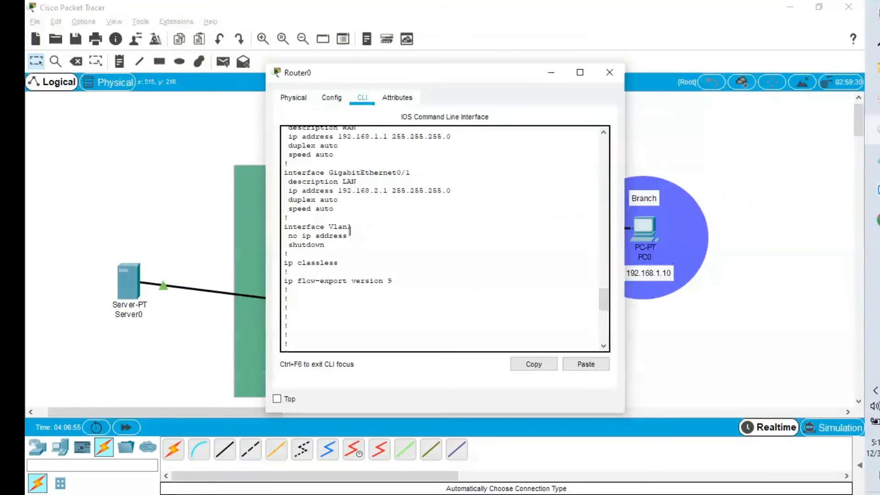
- Maximize Router0's console and page through do show run, marking the plaintext enable password
left_click(580, 73)
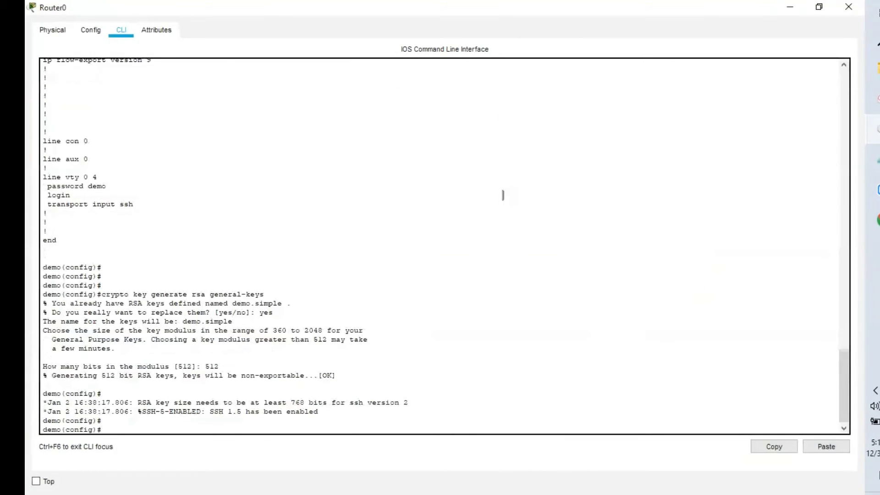
type("do show run")
key("Return")
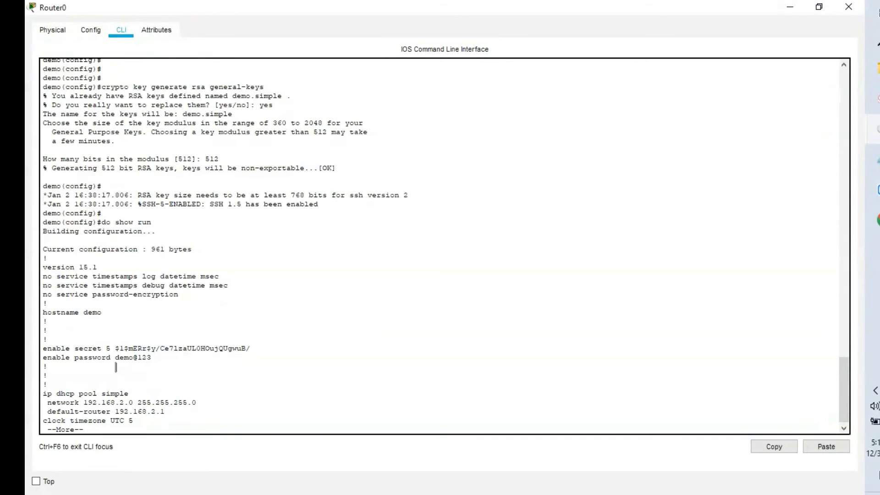
left_click_drag(115, 359, 151, 358)
key("space")
key("space")
key("space")
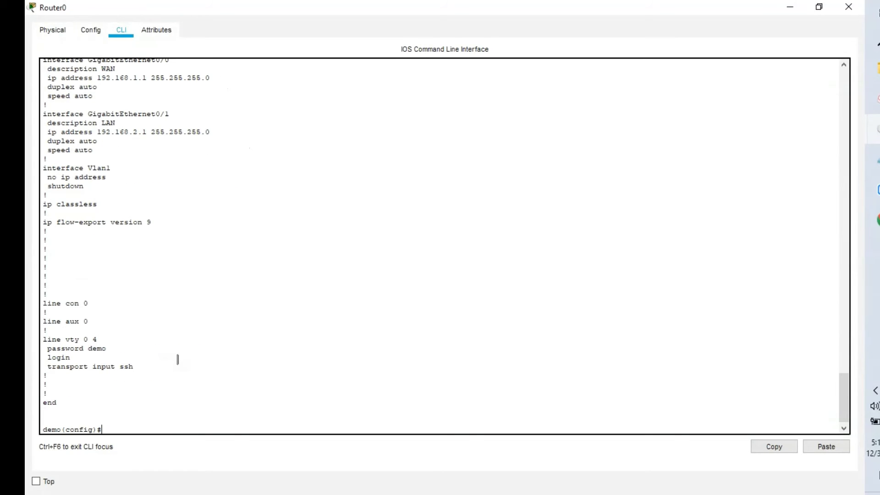
- Enable service password-encryption and confirm with do show run that the password is type 7
type("serv")
key("Tab")
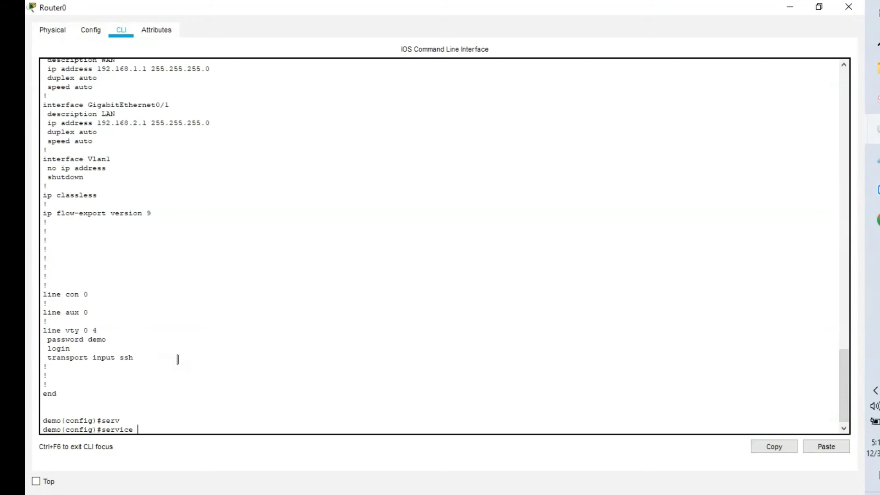
type("pass")
key("Tab")
key("Return")
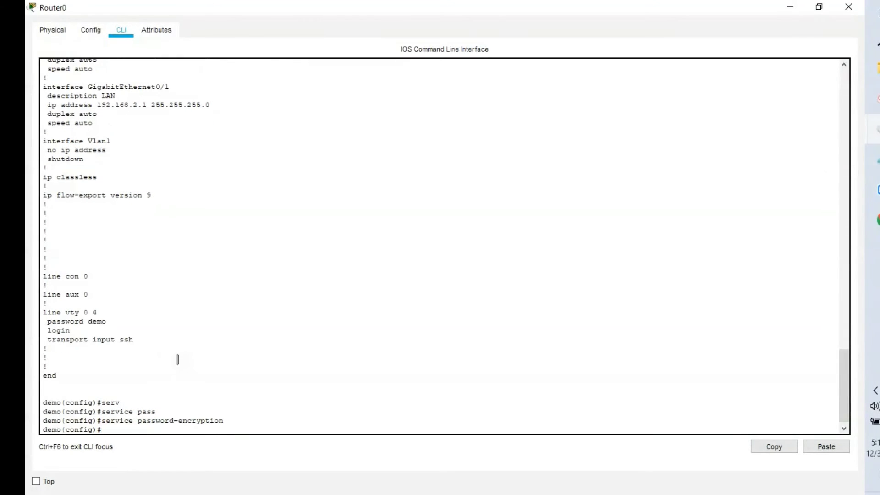
type("do show run")
key("Return")
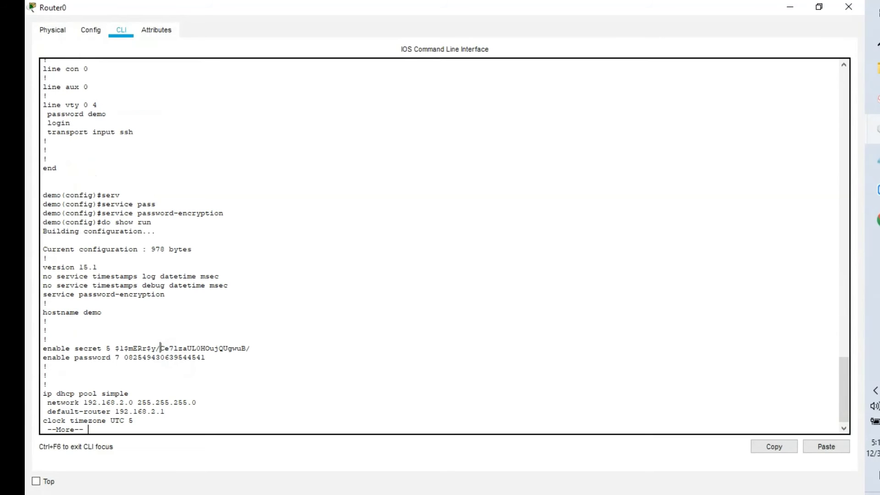
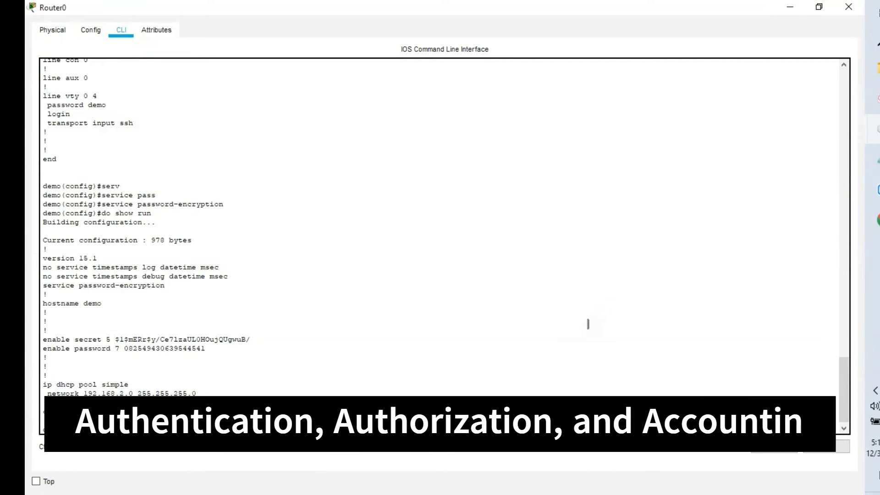
- Return to the router's command line and enable AAA with aaa new-model
mouse_move(875, 128)
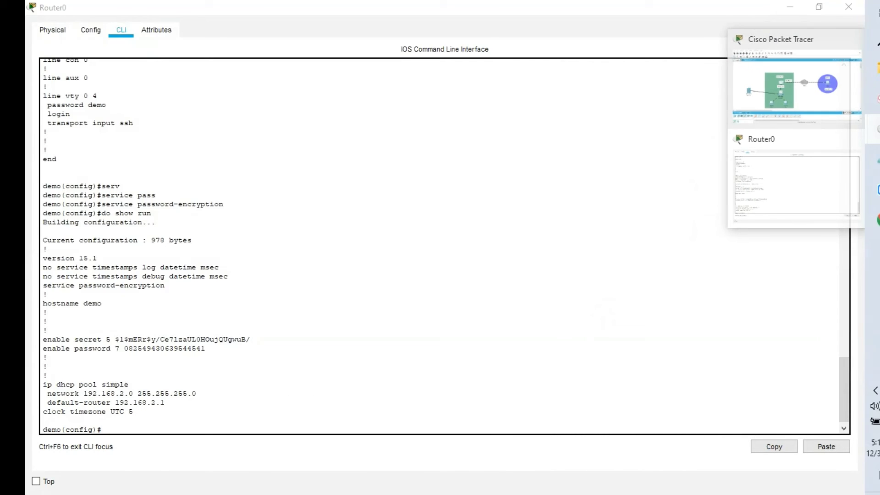
left_click(799, 93)
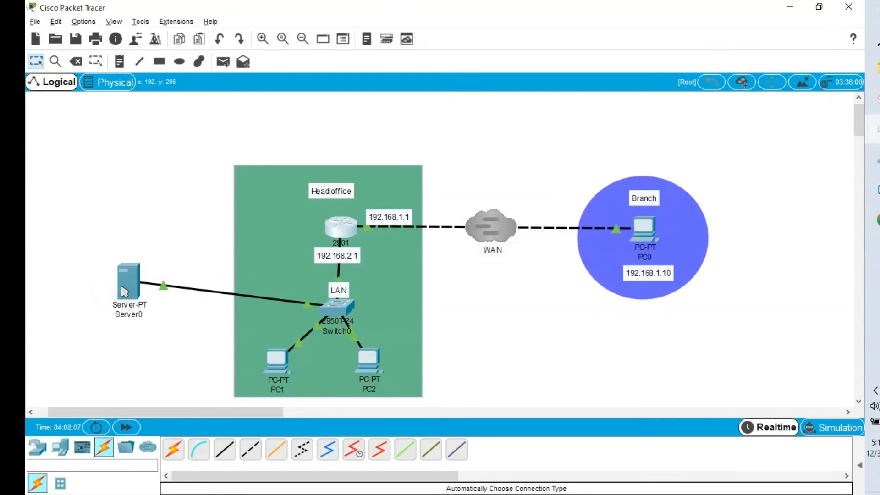
mouse_move(128, 291)
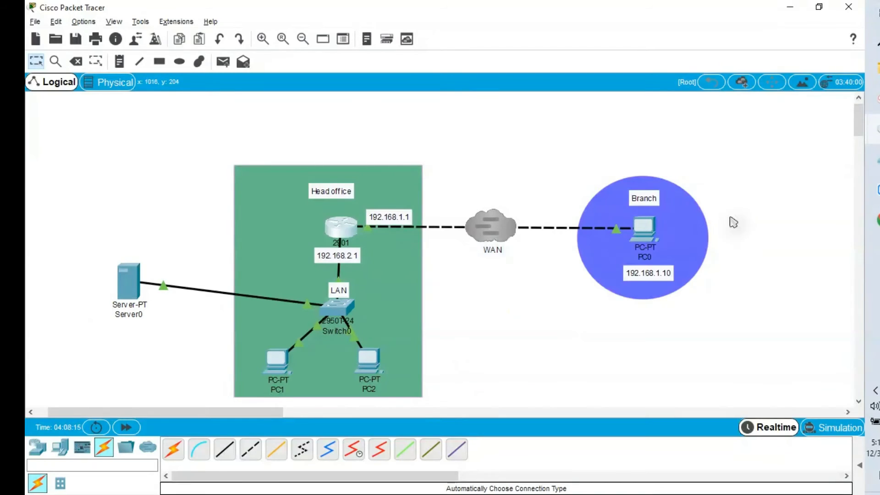
mouse_move(875, 69)
left_click(795, 209)
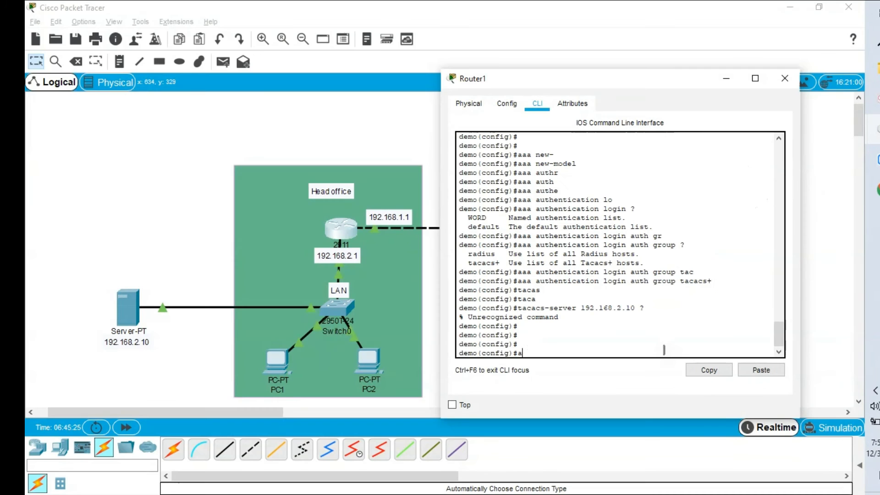
type("aaa new")
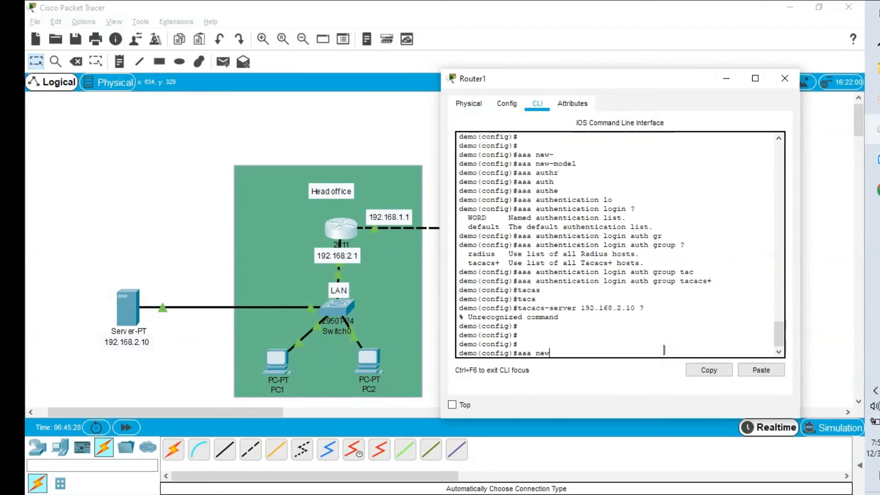
key("Tab")
key("Return")
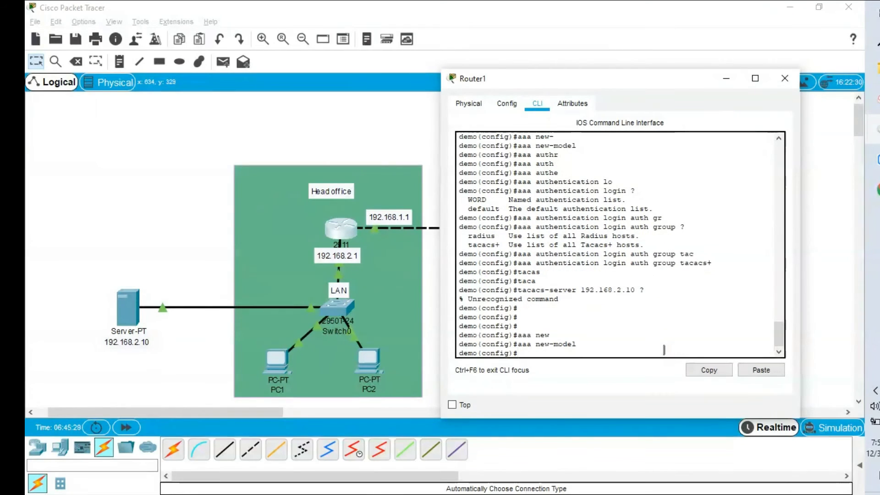
- Create login authentication list auth that uses group tacacs+
type("aaa authe")
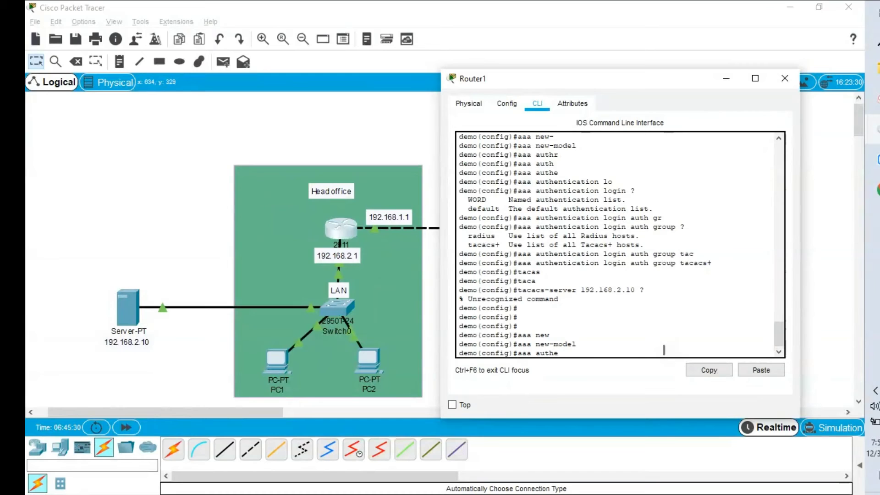
key("Tab")
type("de")
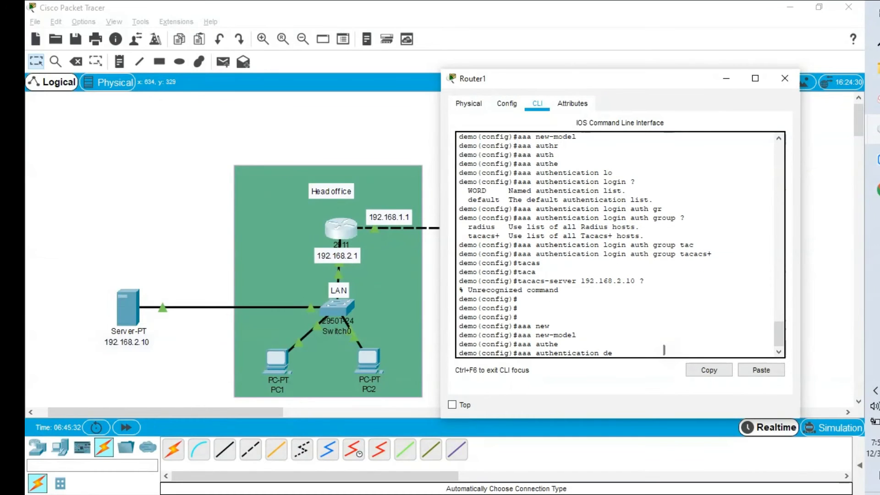
key("BackSpace")
key("BackSpace")
type("lo")
key("Tab")
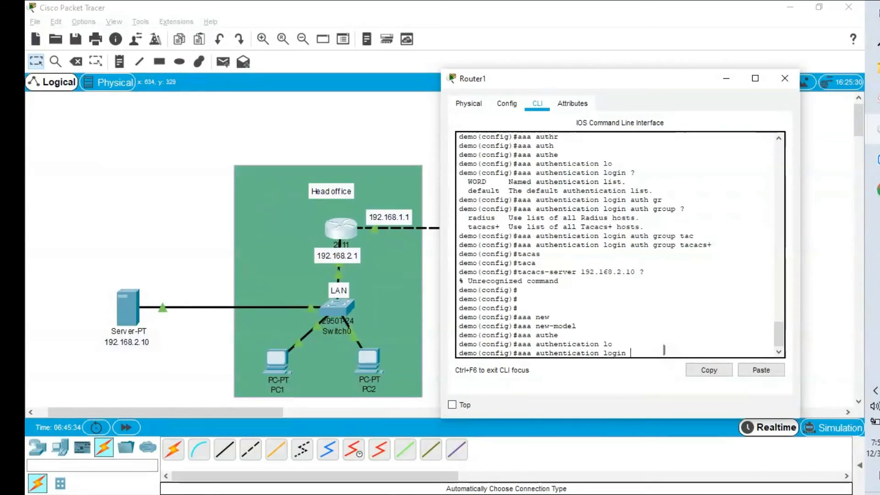
type("auth")
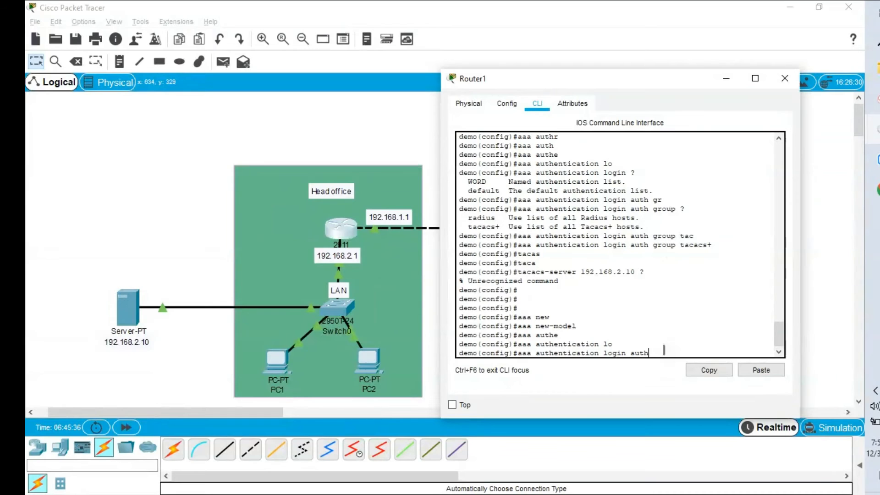
key("Tab")
type("gr")
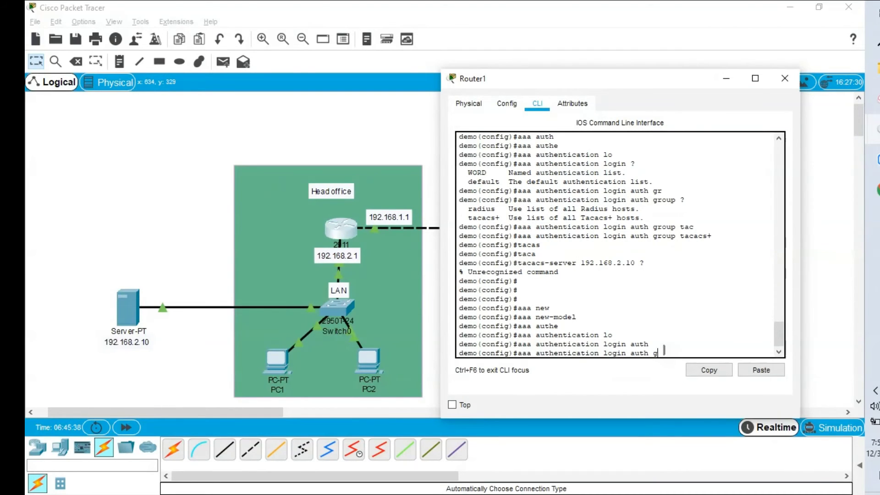
key("Tab")
type("?")
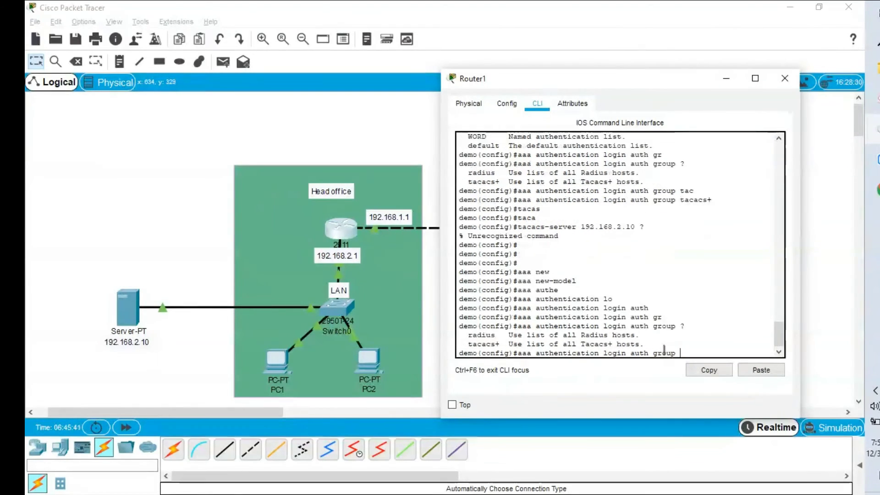
type("tac")
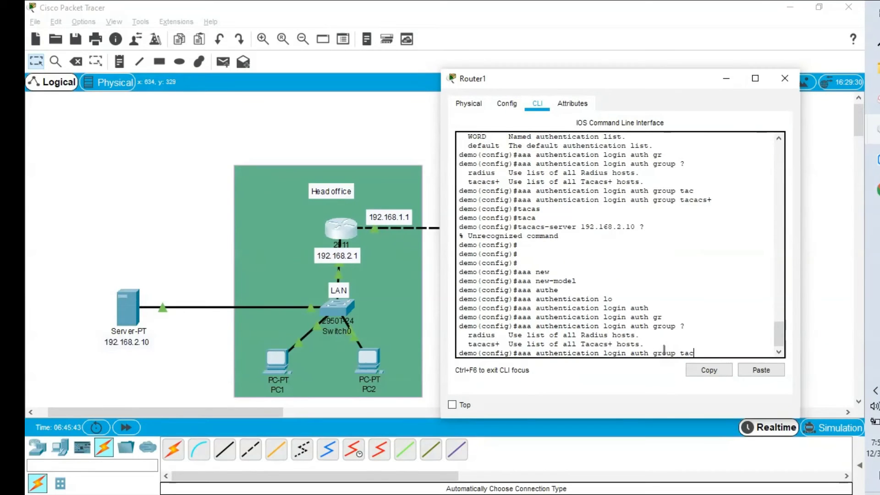
key("Tab")
key("Return")
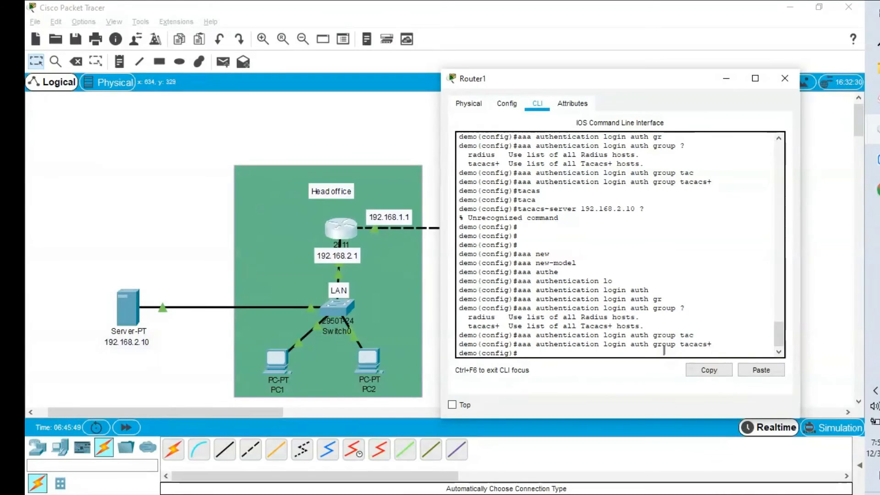
- Register TACACS+ server 192.168.2.10 with its shared key, then open Server0
type("taca")
key("Tab")
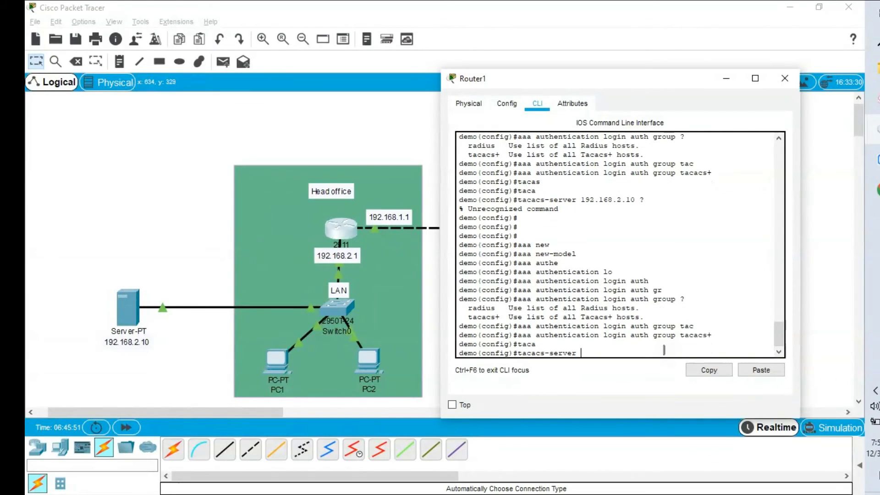
type("ho")
key("Tab")
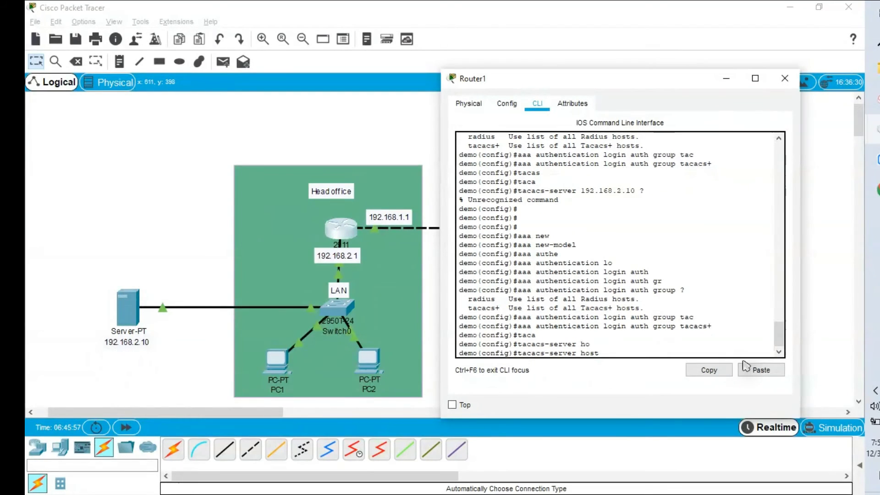
left_click(760, 369)
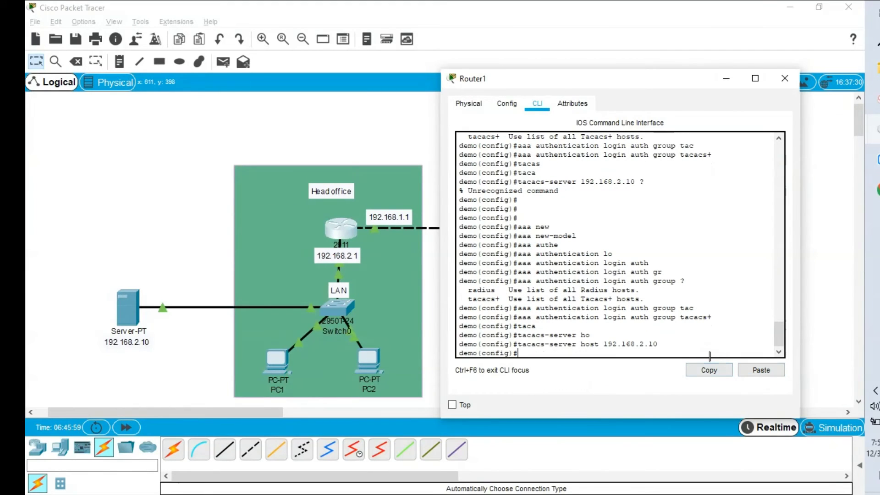
key("Up")
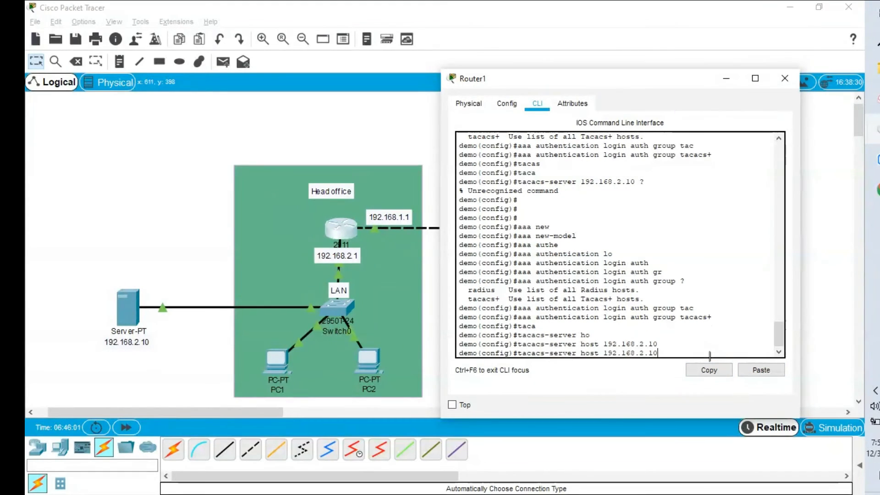
type("key")
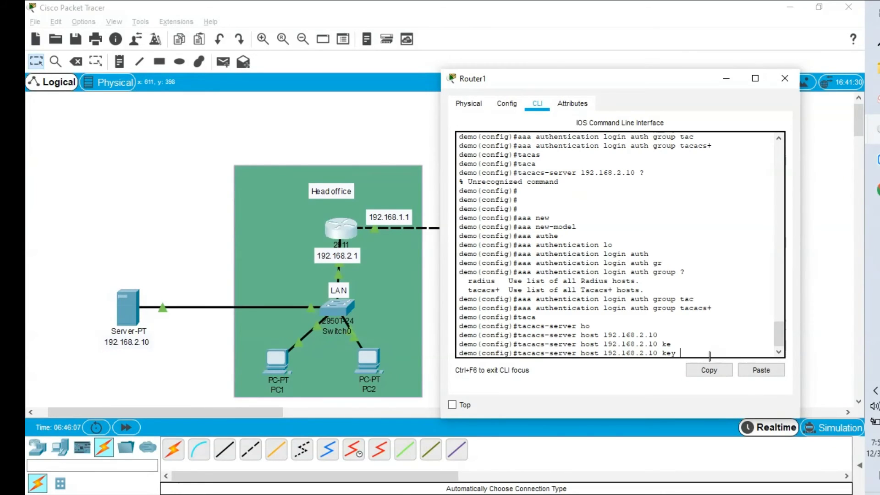
type("alliswell")
key("Return")
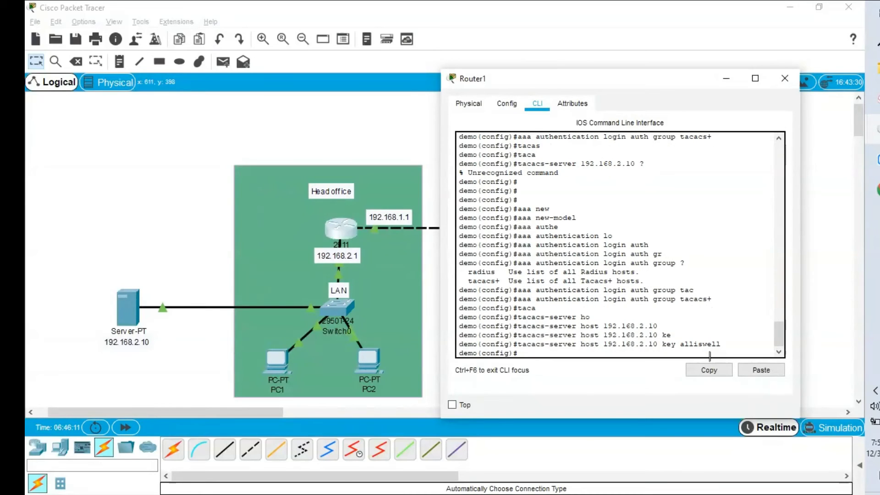
left_click(121, 301)
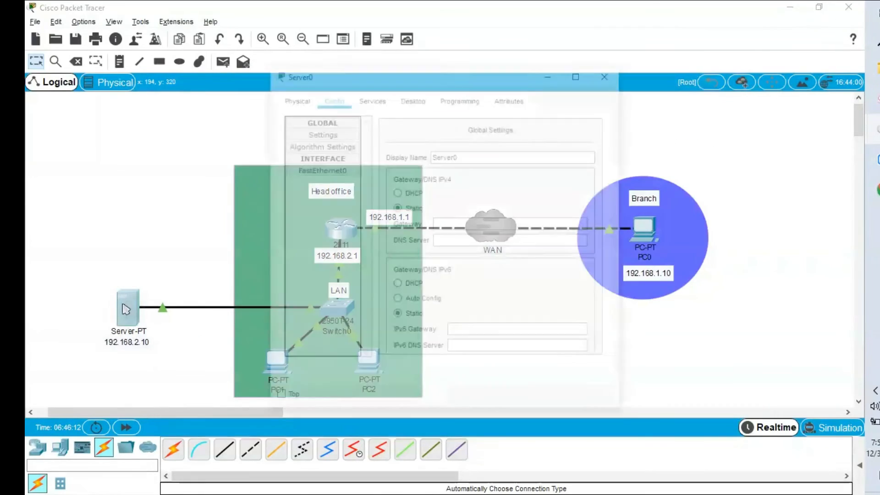
- Turn on Server0's AAA service and name the new client demo
left_click(389, 98)
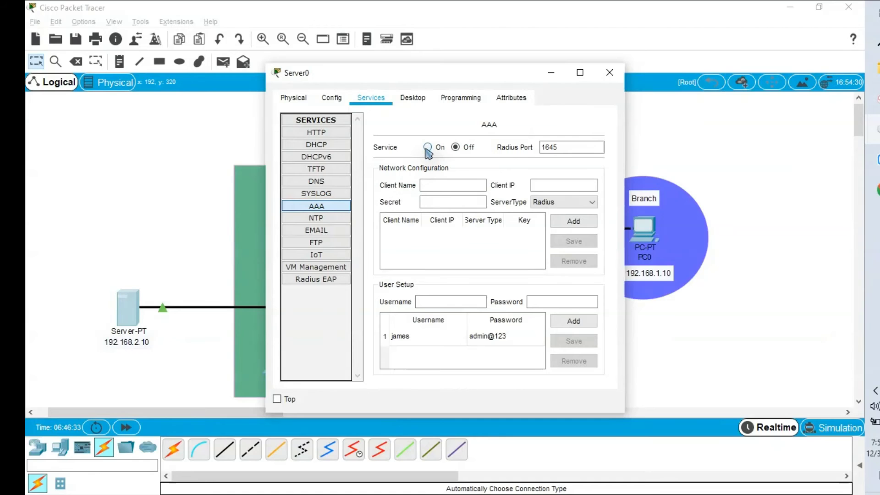
left_click(427, 147)
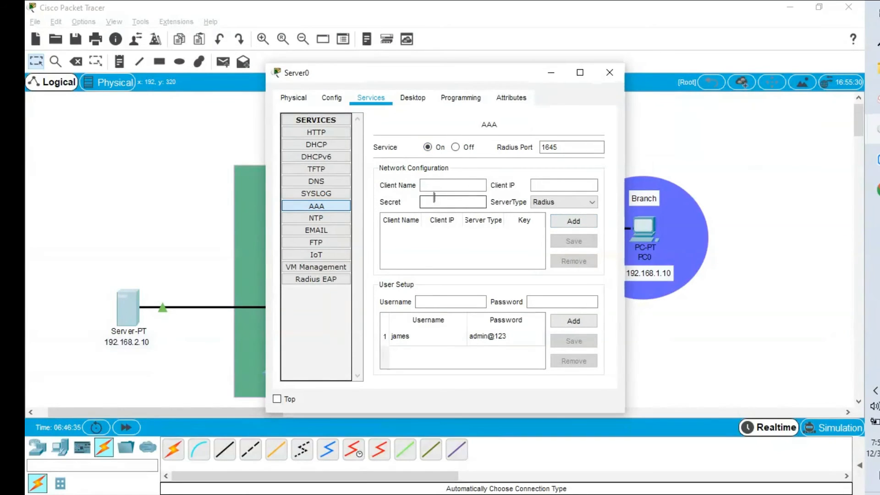
left_click(449, 185)
left_click_drag(445, 73, 395, 80)
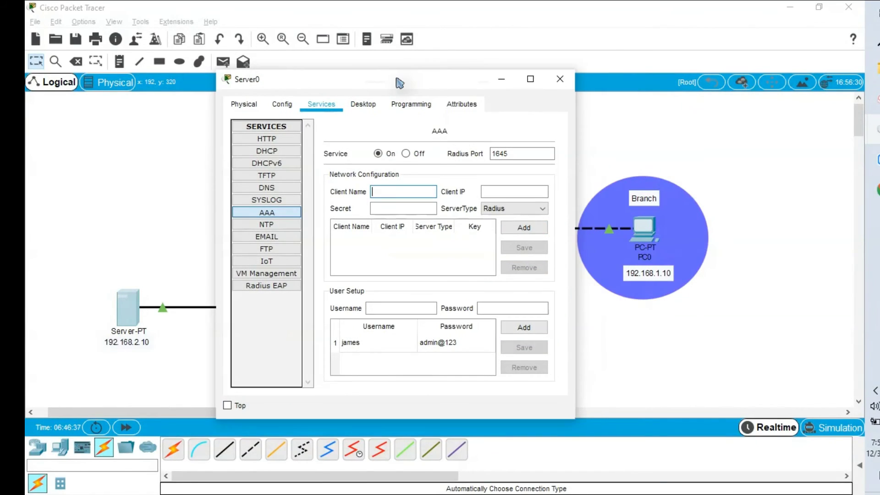
mouse_move(876, 132)
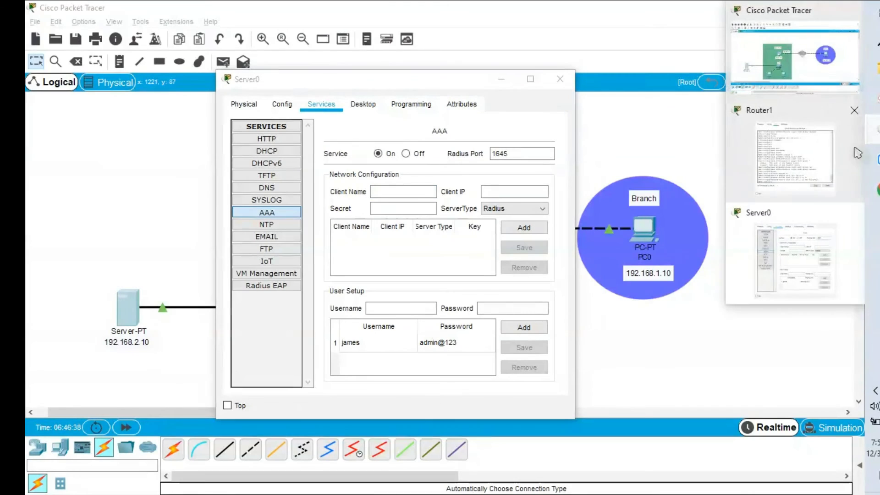
left_click(793, 183)
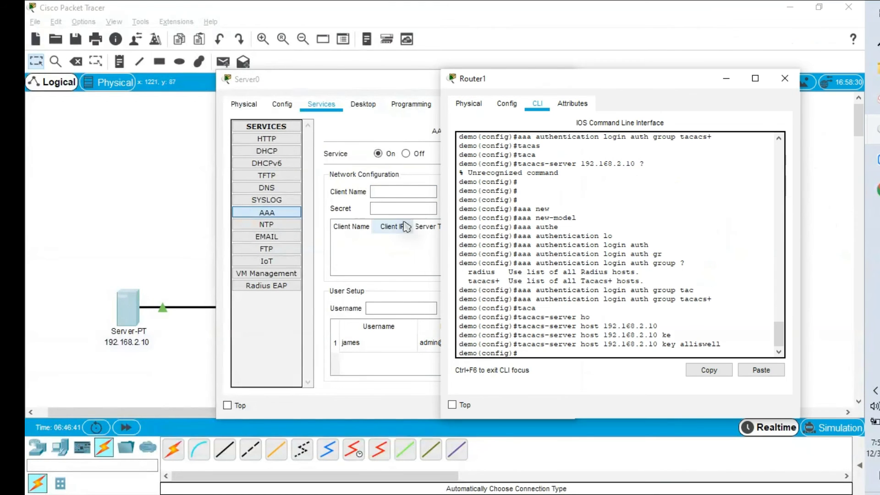
left_click(386, 191)
type("dem")
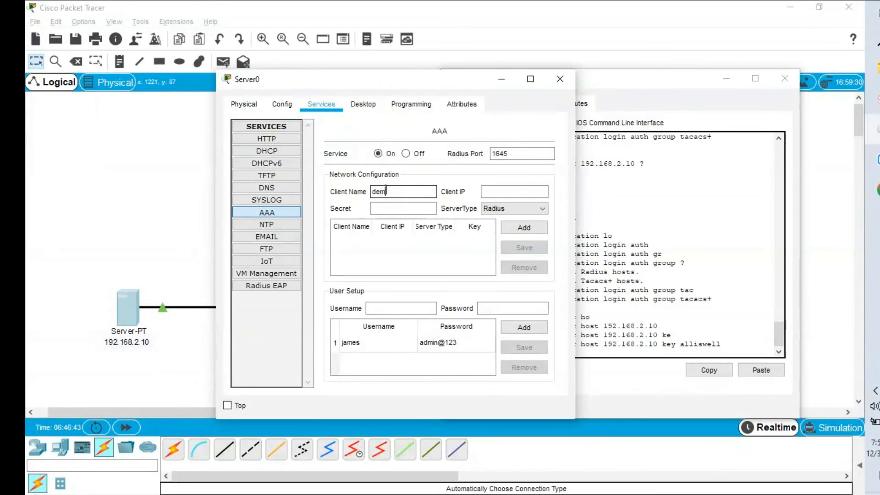
type("o")
key("Tab")
- Give client demo IP 192.168.2.1, the shared secret and server type Tacacs, and add it
left_click_drag(377, 85, 584, 92)
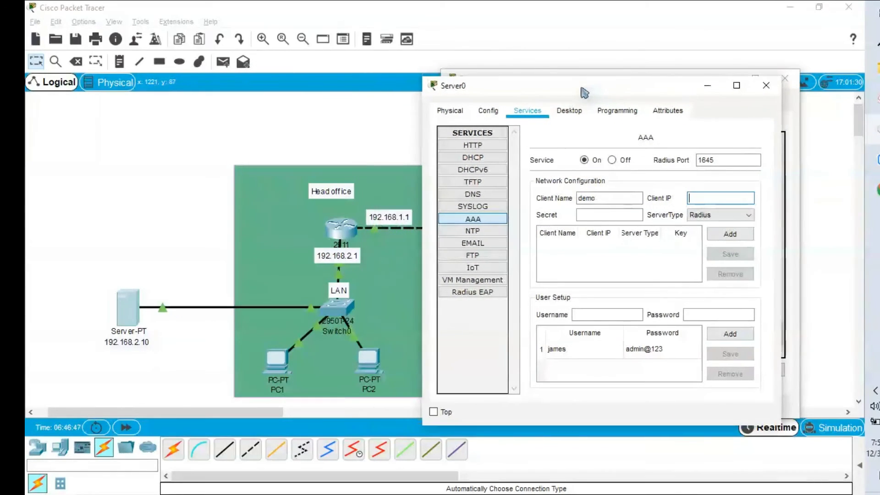
left_click(707, 198)
type("192.168.2.10")
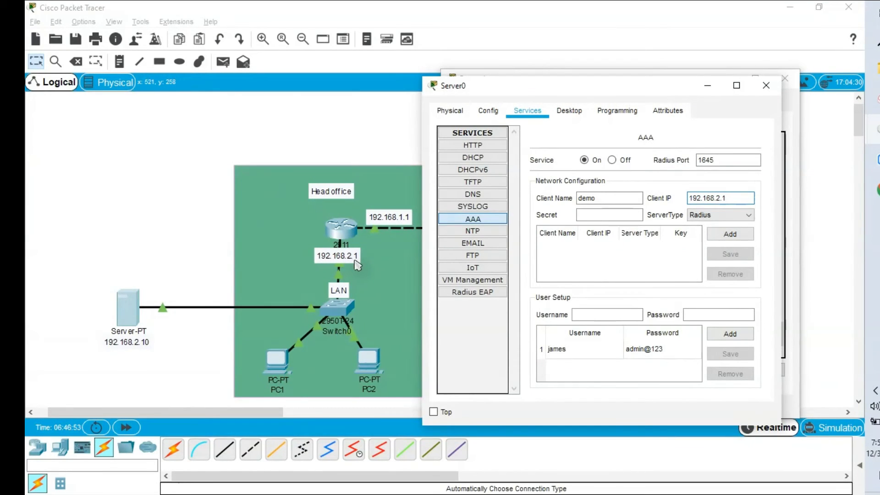
left_click(590, 214)
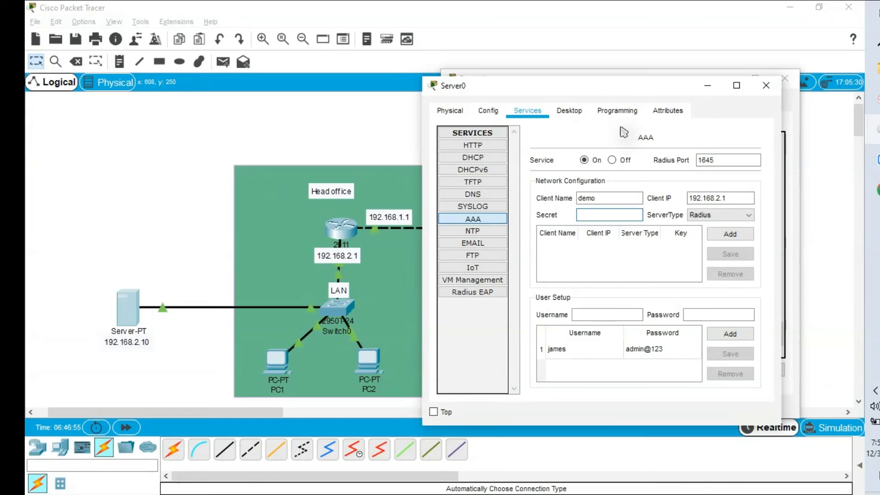
left_click_drag(636, 88, 371, 86)
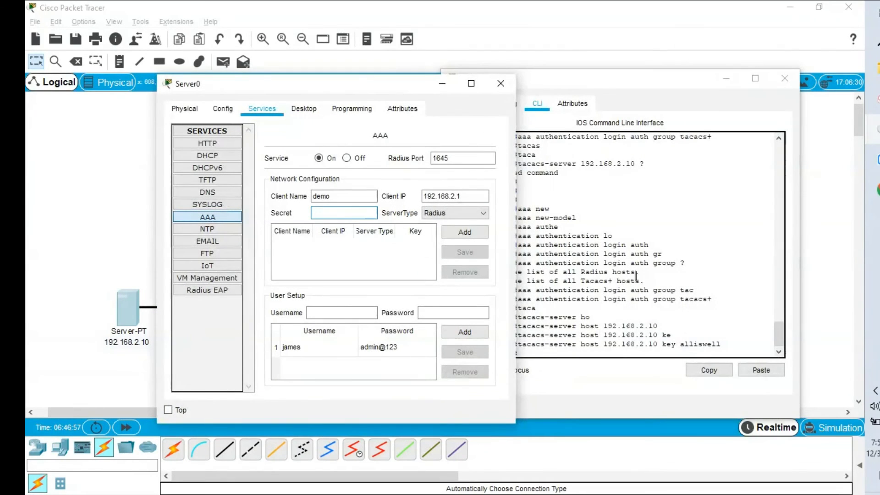
left_click(314, 213)
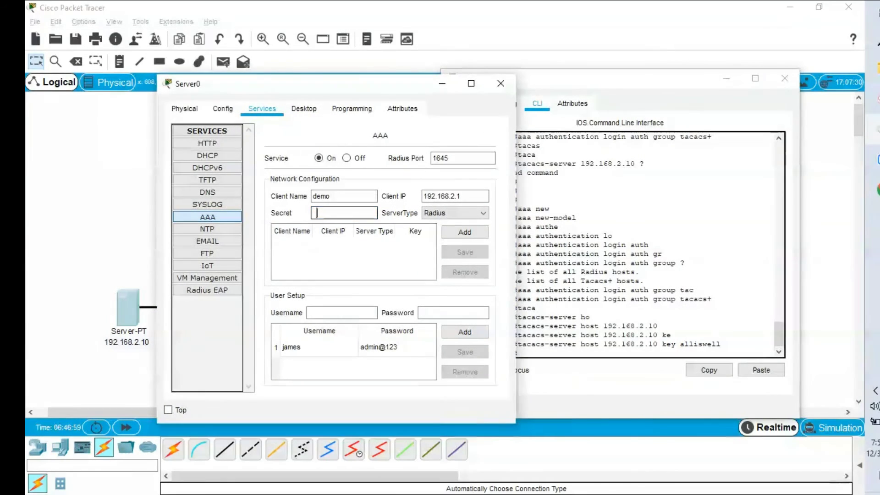
type("alliswell")
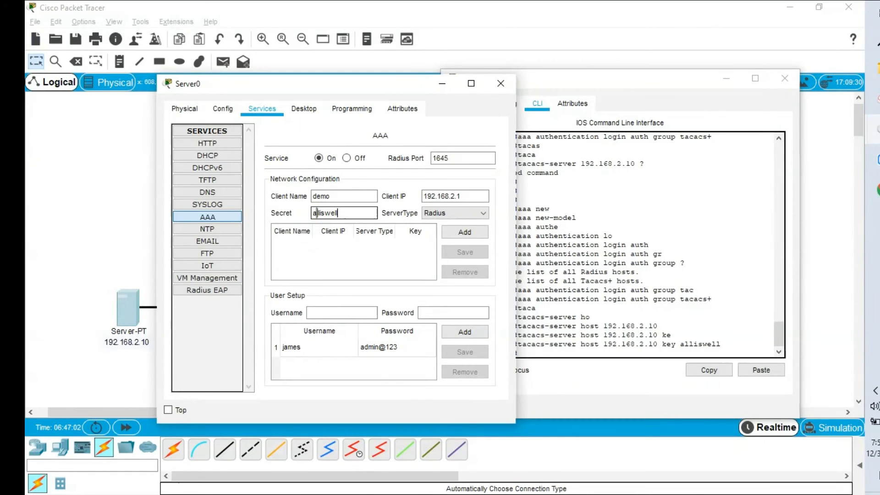
left_click(456, 213)
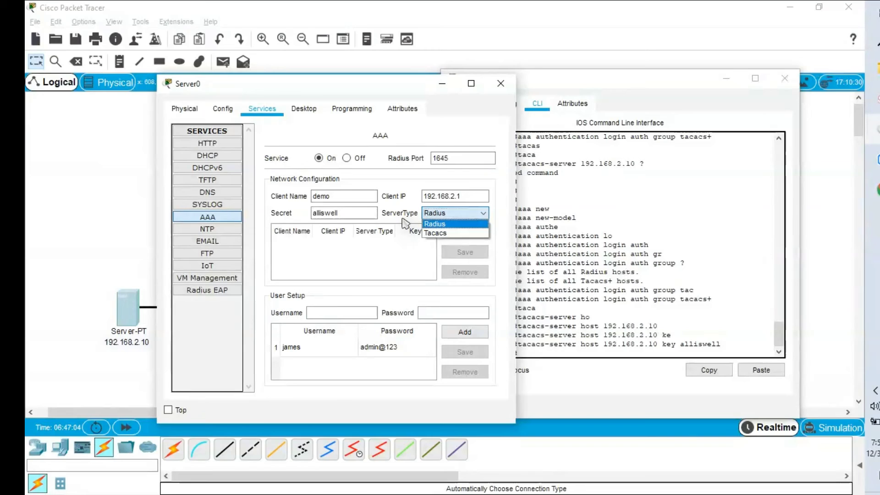
left_click(442, 233)
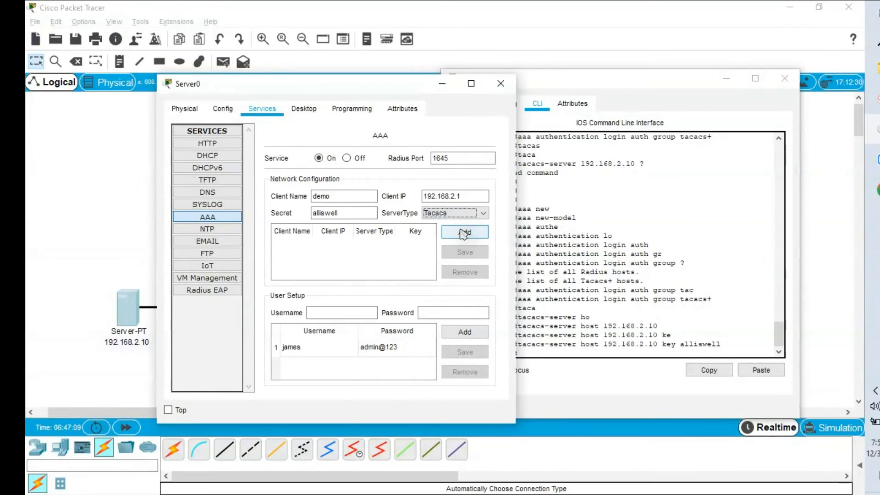
left_click(465, 232)
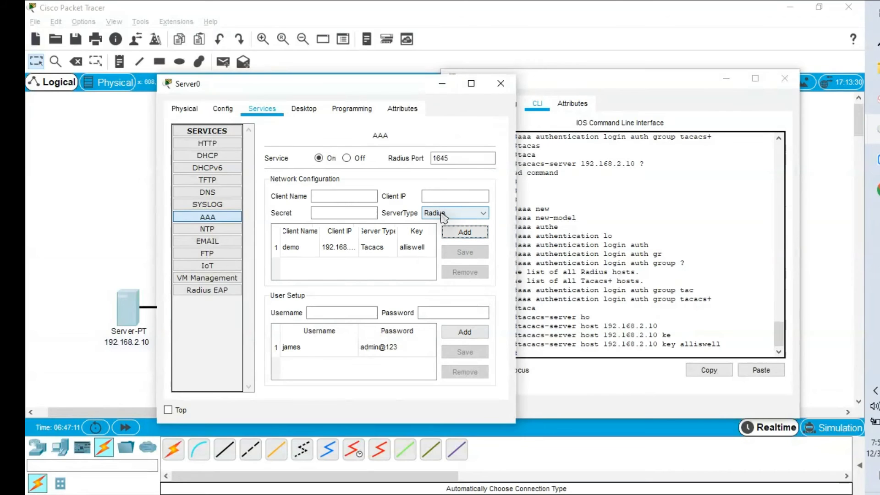
- Add a second AAA user account with its username and password
left_click(470, 83)
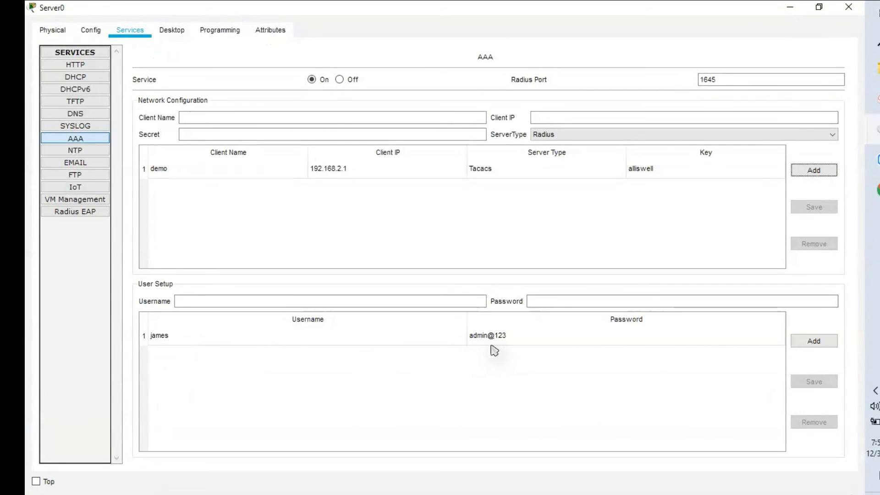
left_click(331, 305)
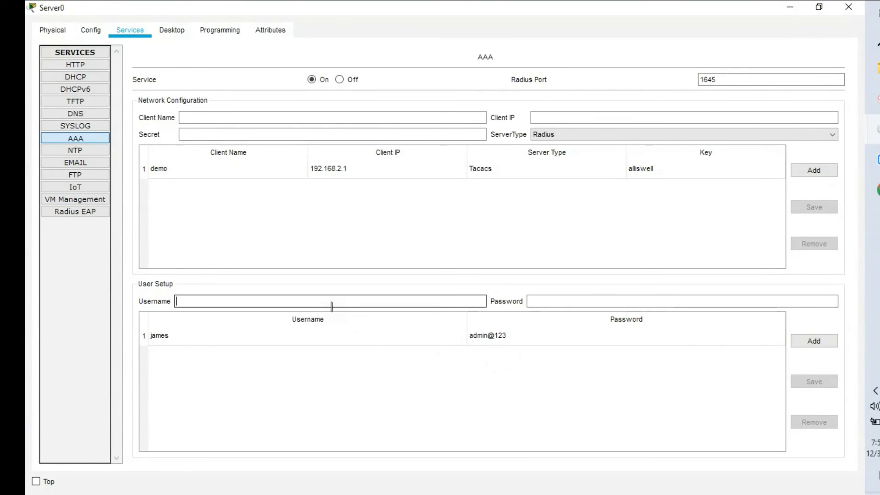
type("david")
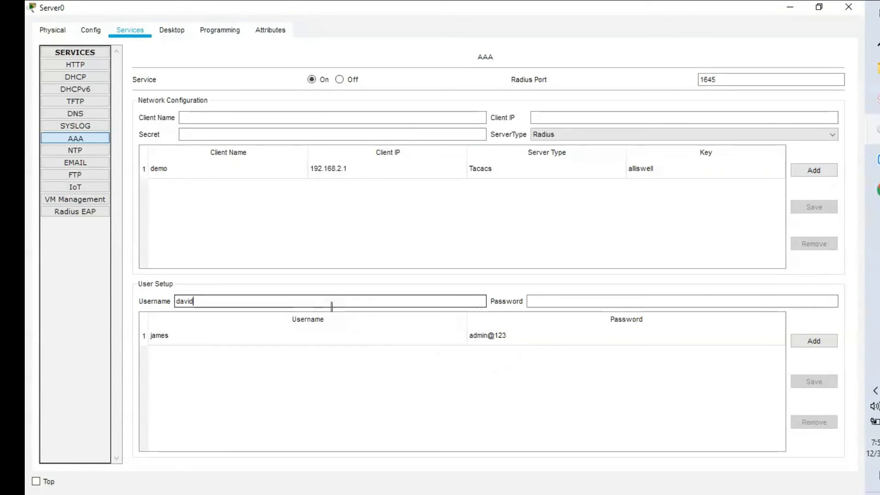
left_click(588, 301)
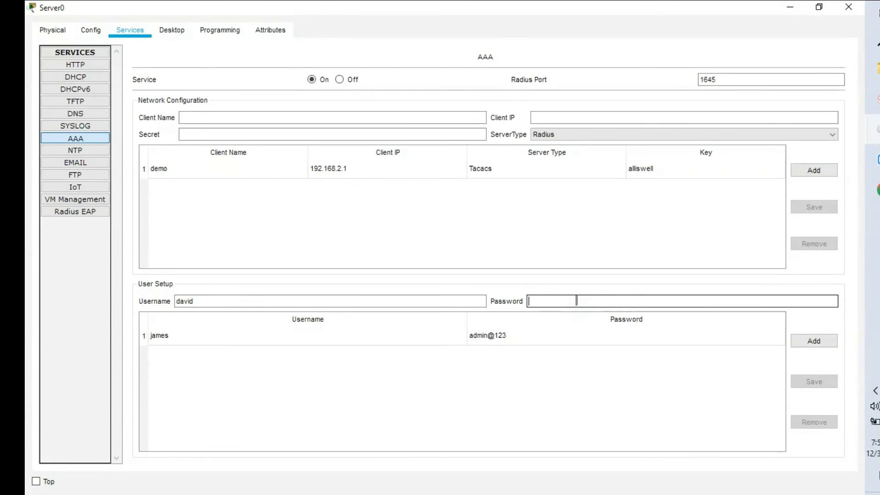
type("password@123")
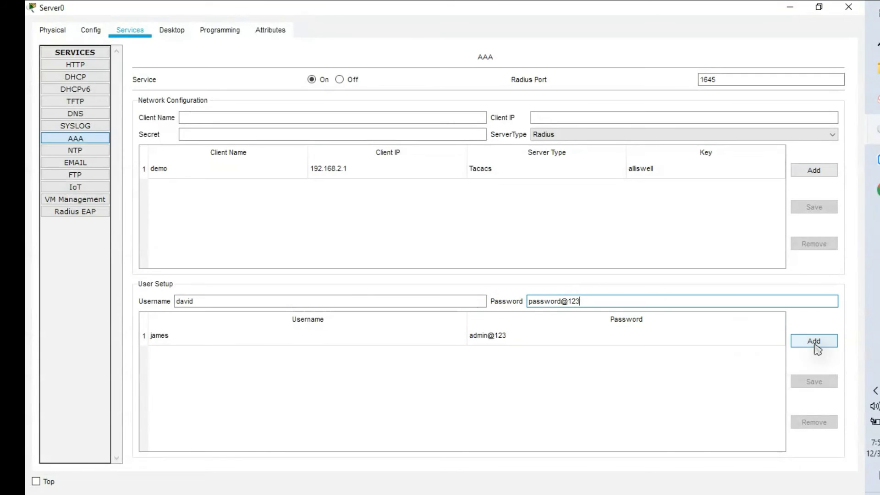
left_click(816, 344)
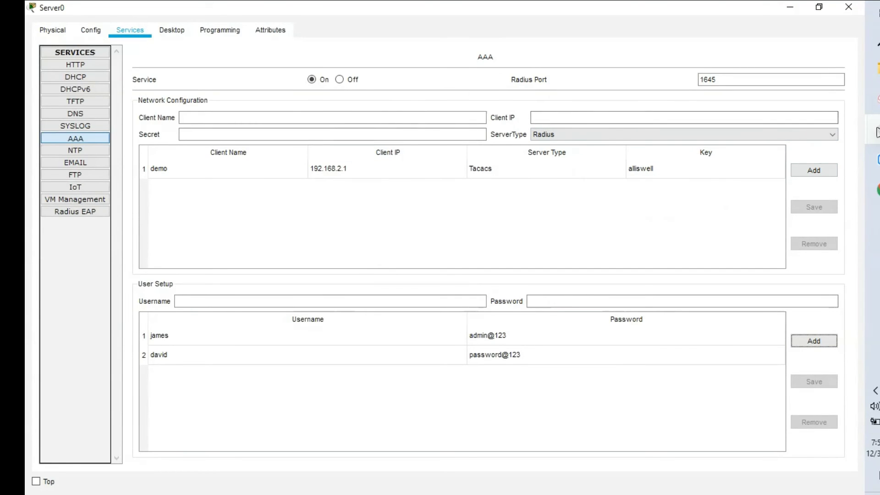
- Enter configuration for Router1's VTY lines 0 4
mouse_move(876, 133)
left_click(781, 170)
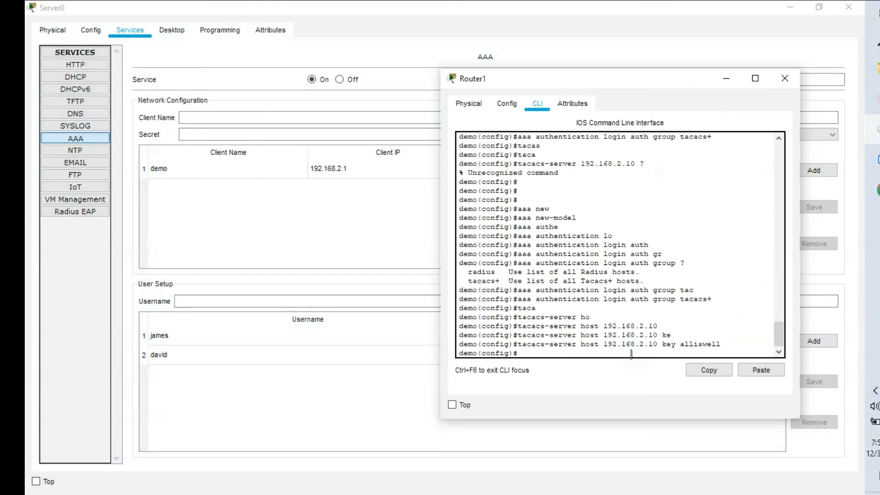
type("line vty")
key("Tab")
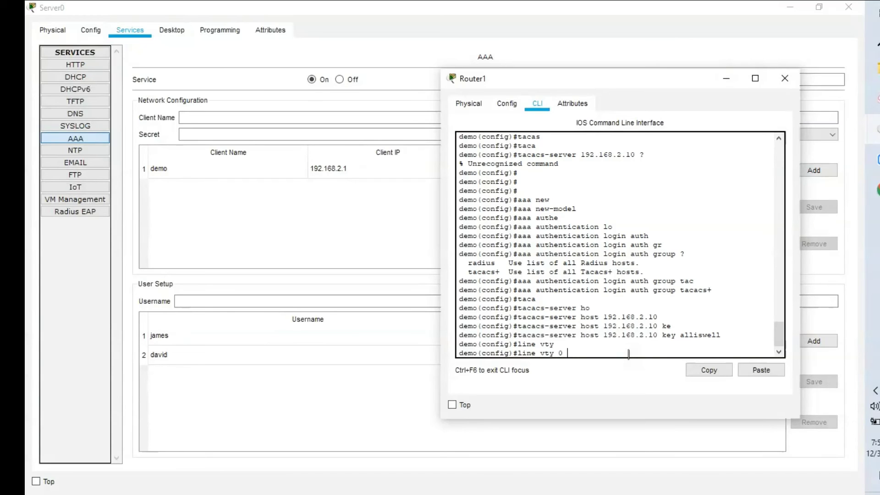
type("0 4")
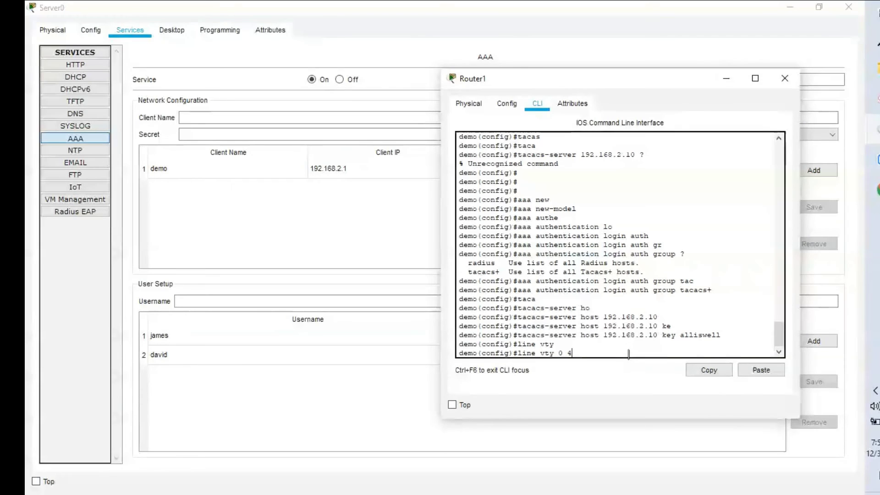
key("Return")
- Enter a login authentication command on the VTY lines
type("log")
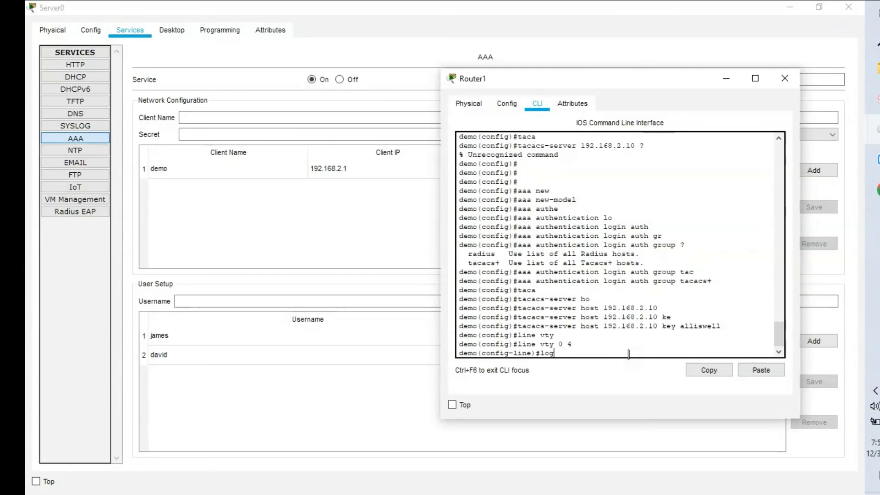
key("Tab")
key("Tab")
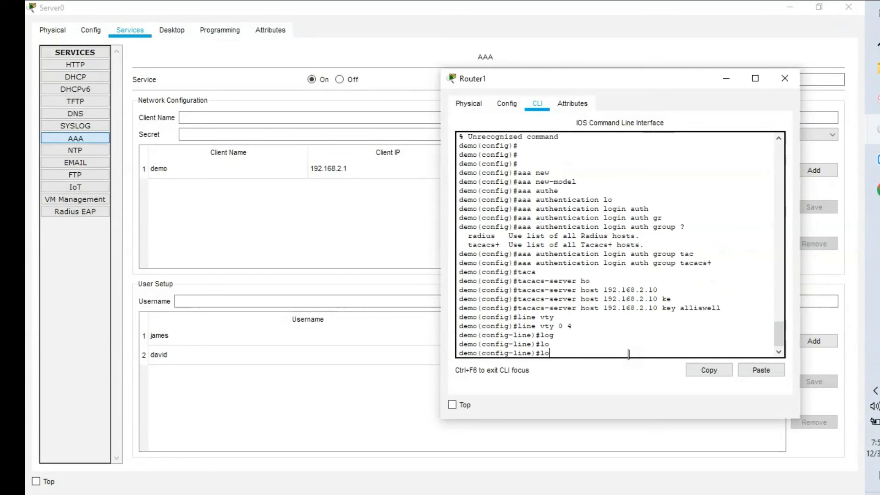
type("g")
key("Tab")
type("in")
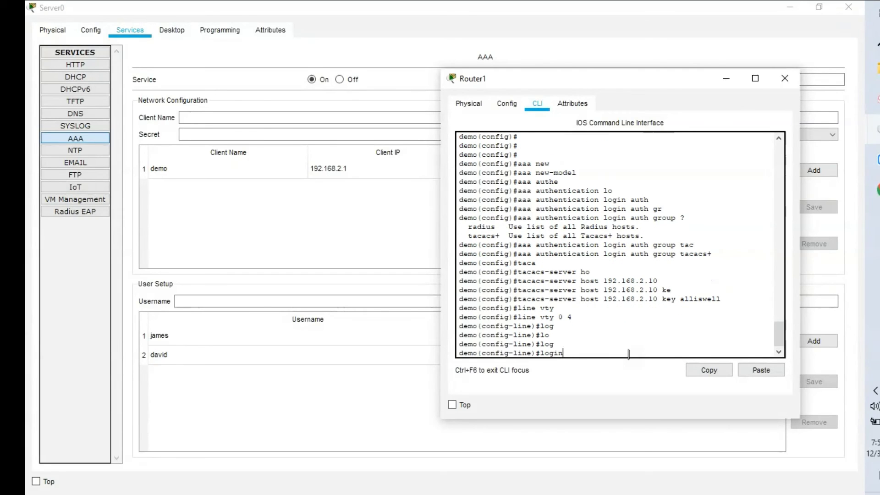
key("Tab")
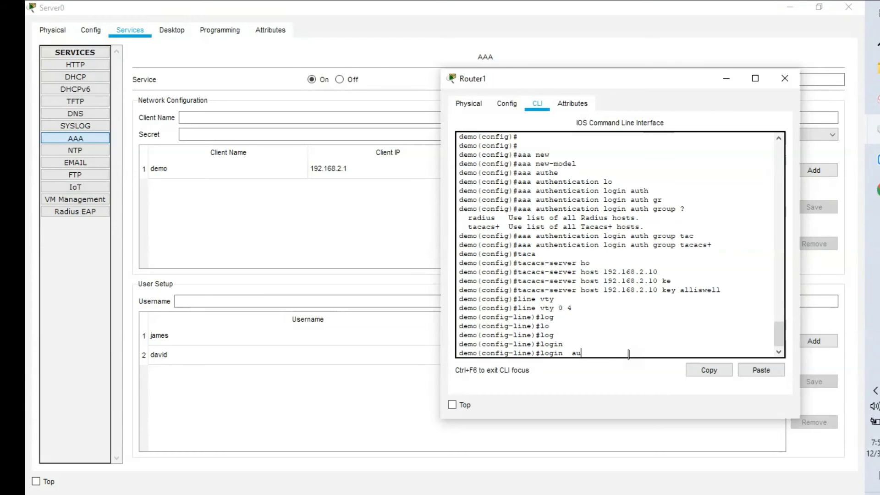
type("authe")
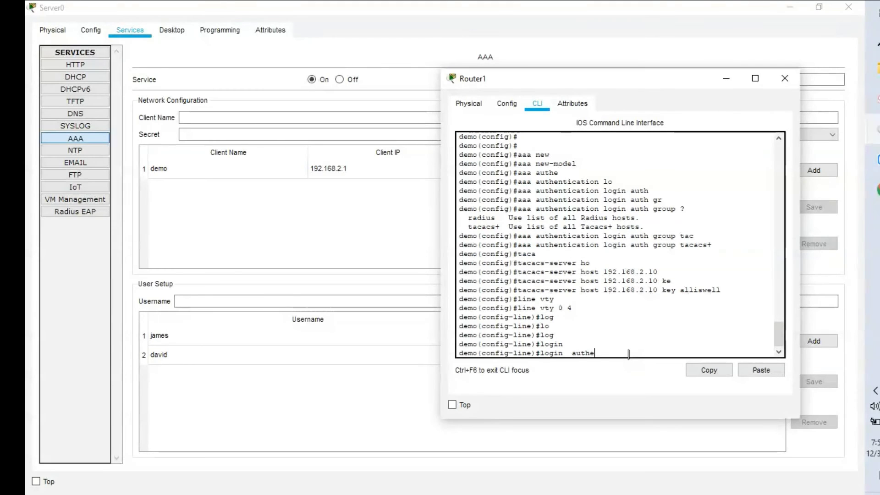
key("Tab")
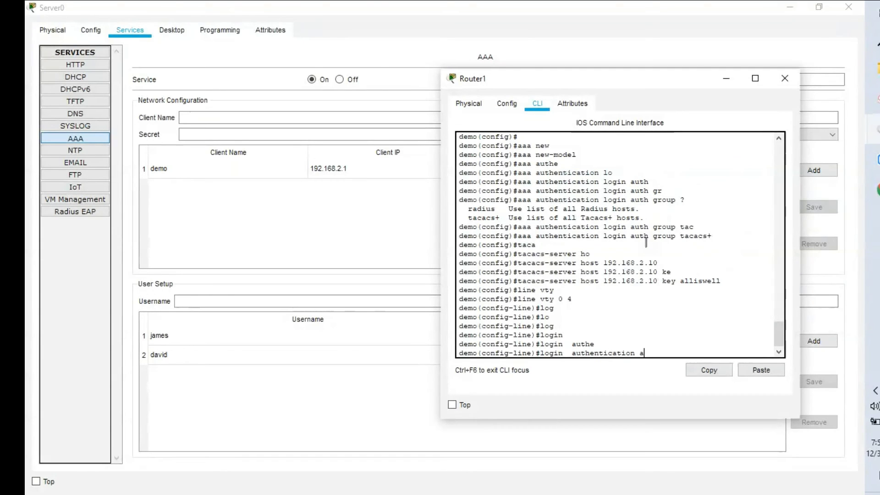
key("Return")
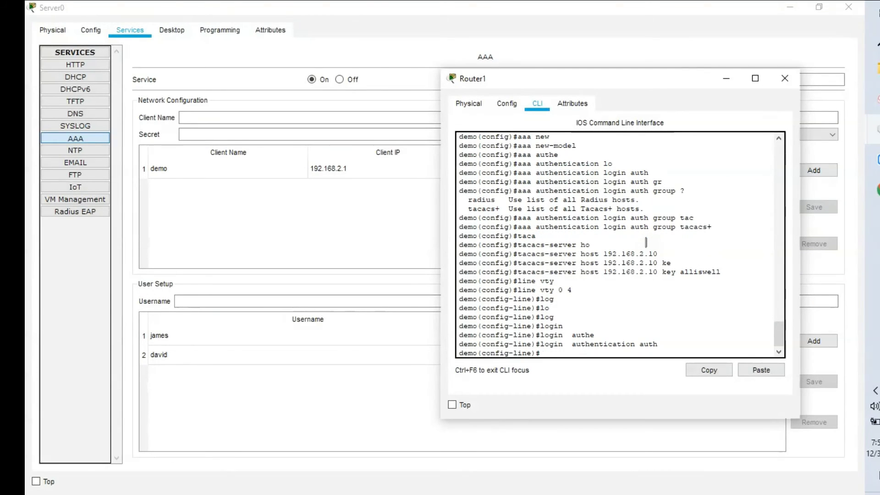
- Apply login authentication list auth to the VTY lines and save with do wr
type("login auth")
key("Tab")
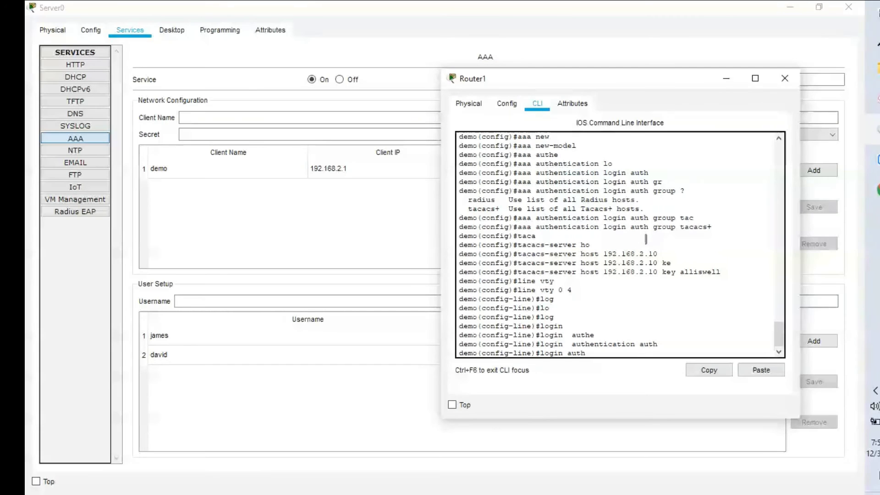
type("auth")
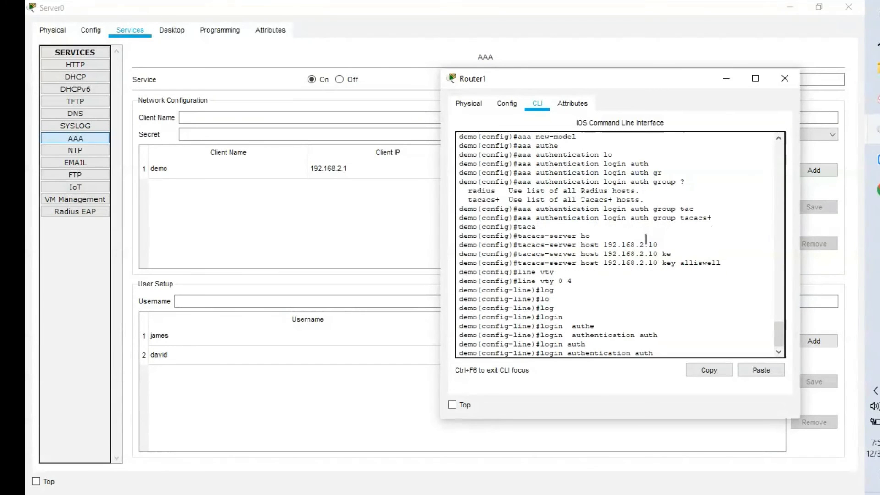
key("Return")
key("Return")
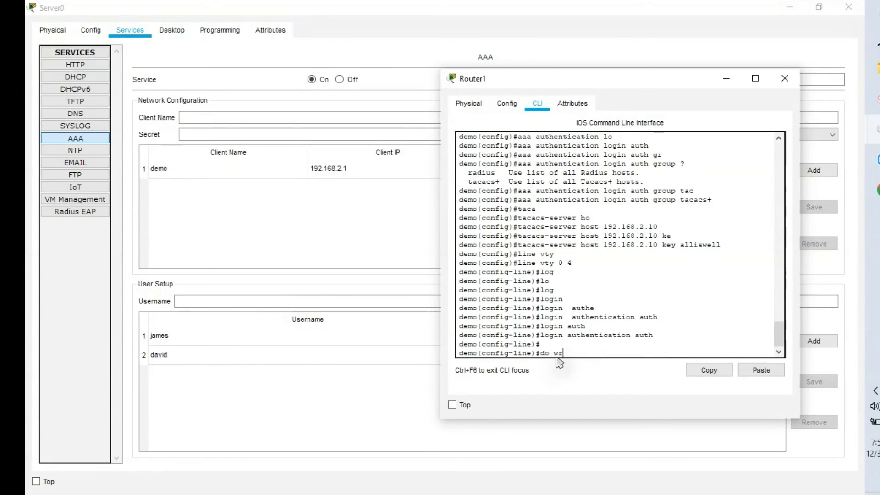
key("Return")
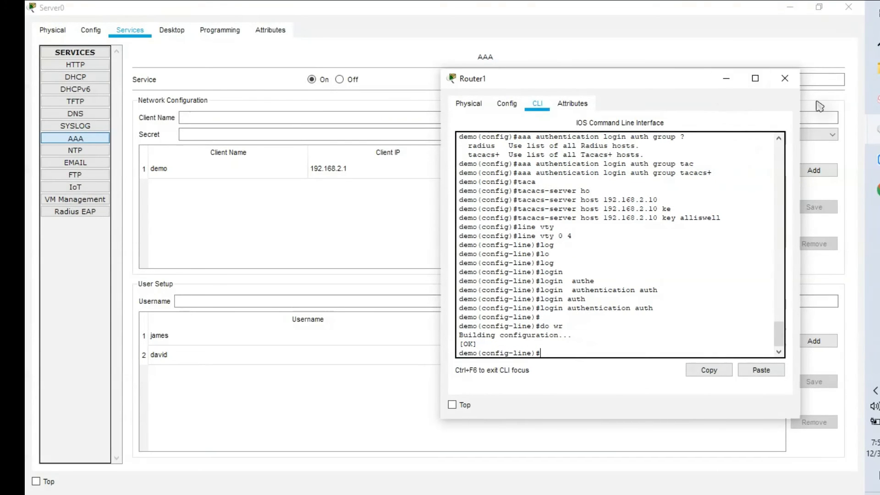
left_click(872, 129)
- Open PC2's Command Prompt and ping the router at 192.168.2.1
left_click(799, 74)
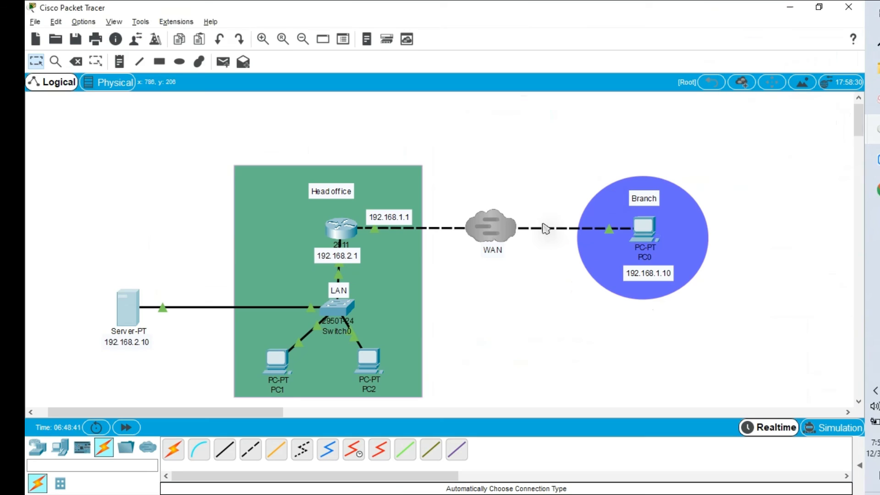
left_click(370, 372)
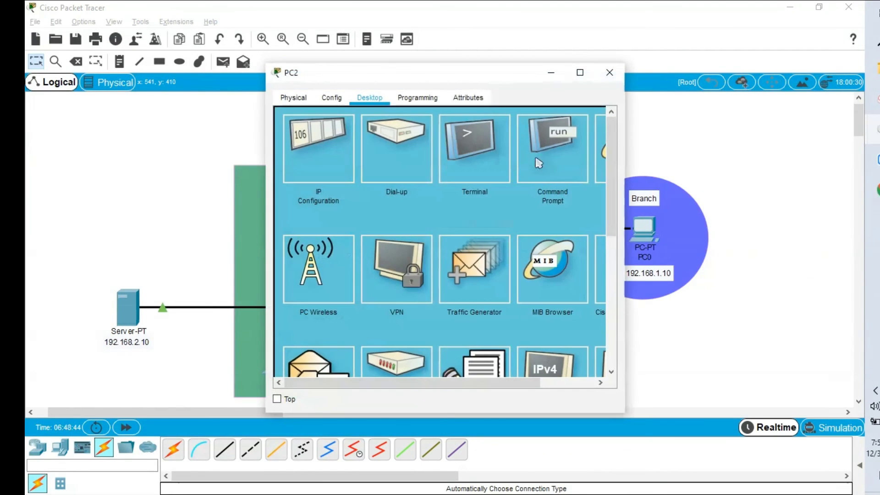
left_click(566, 156)
scroll(480, 283, "down", 8)
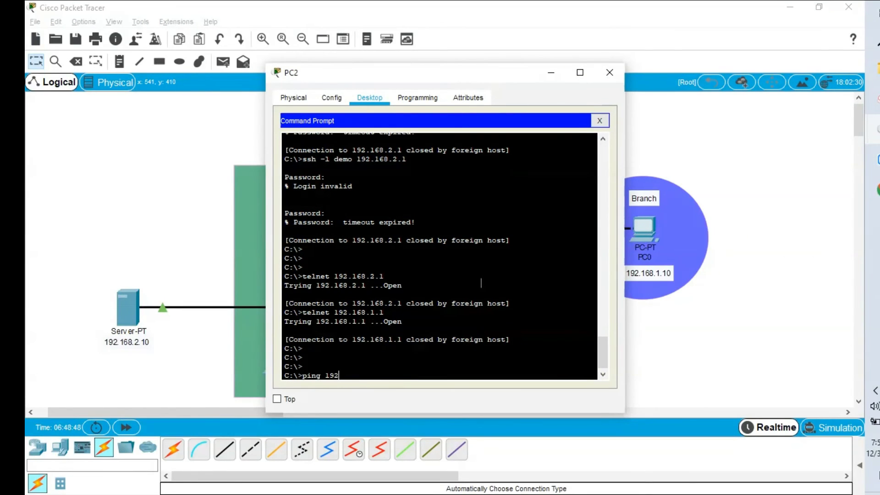
type("ping 192.168.21")
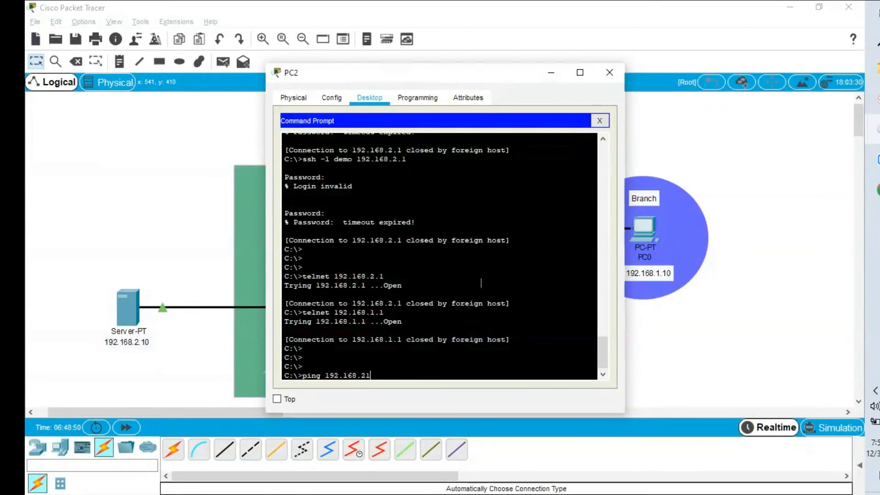
key("Return")
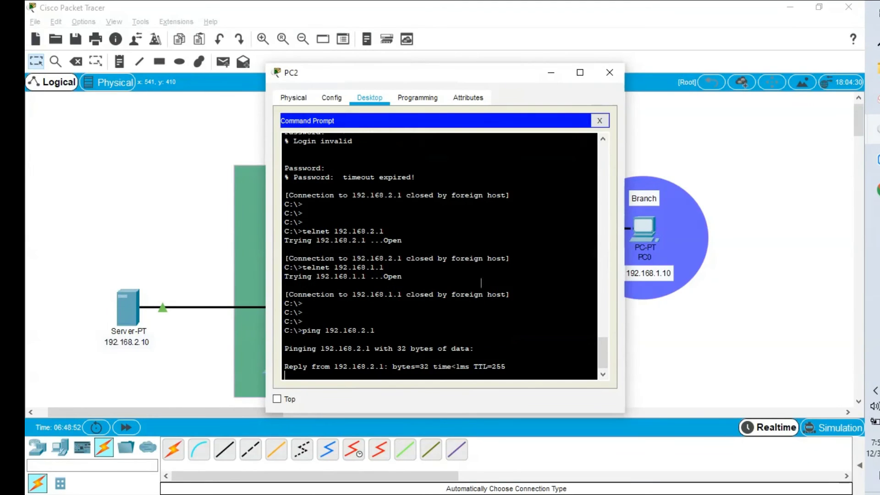
- Telnet to 192.168.2.1, log in with a server user account, and enter enable mode
left_click_drag(480, 85, 674, 71)
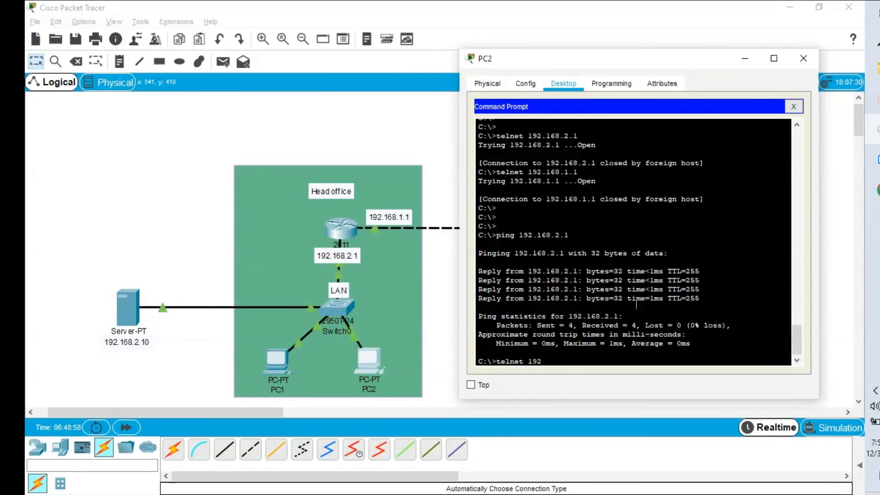
type("telnet 192.1")
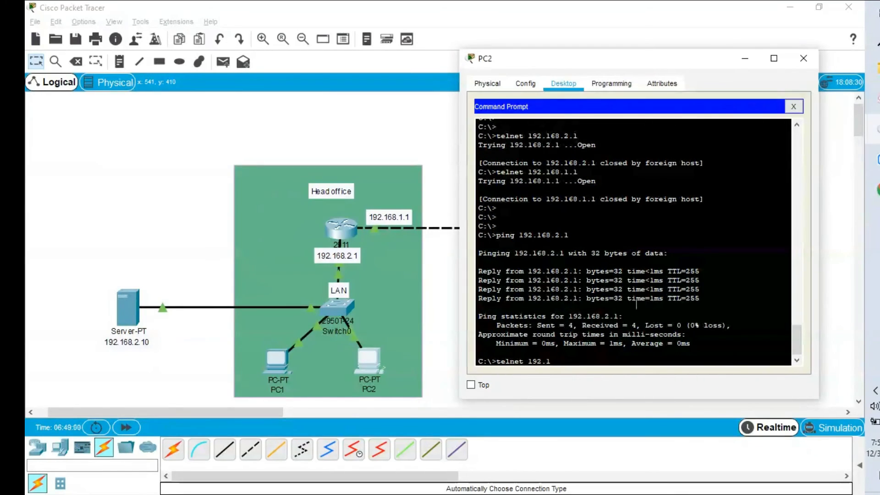
type("768.2.1")
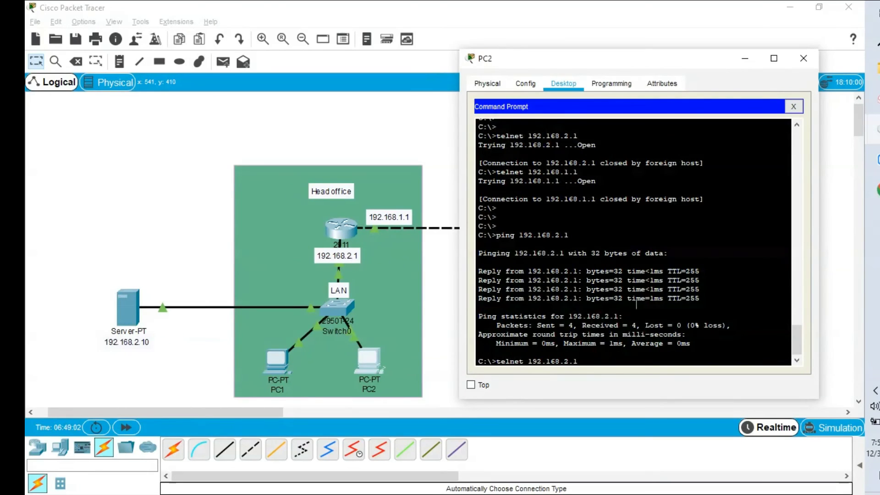
key("Return")
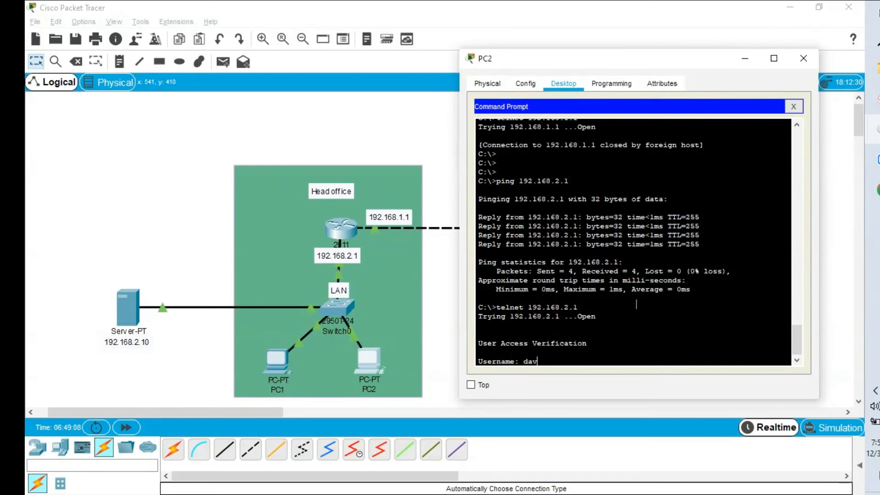
key("Return")
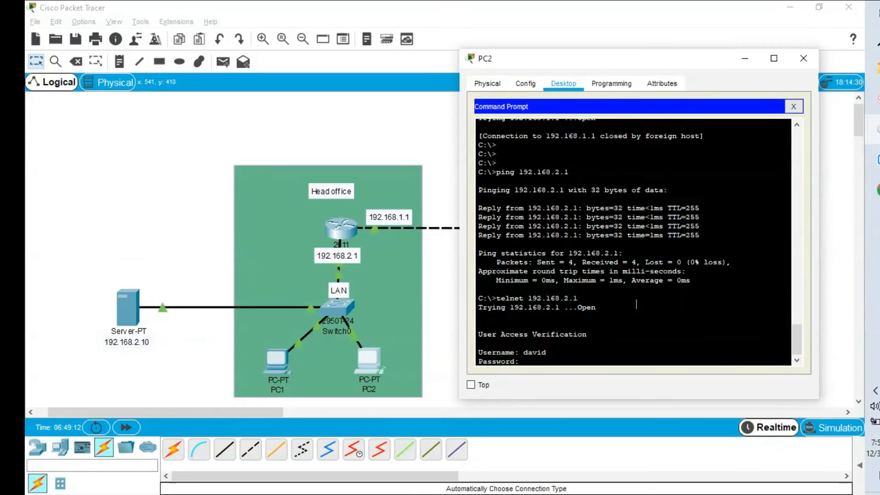
key("Return")
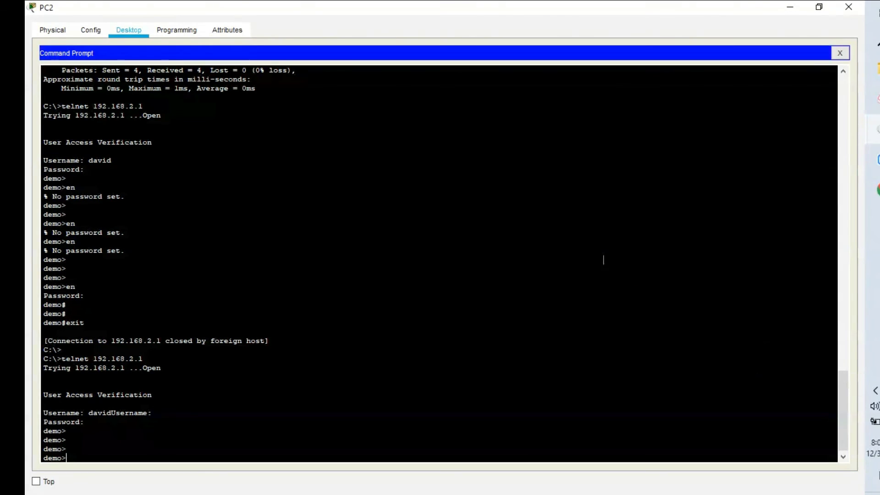
type("en")
key("Return")
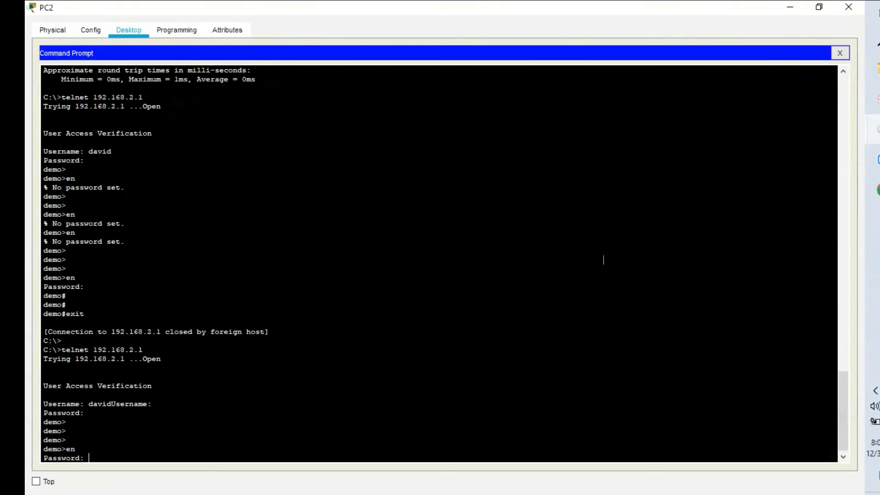
key("Return")
key("Return")
key("Return")
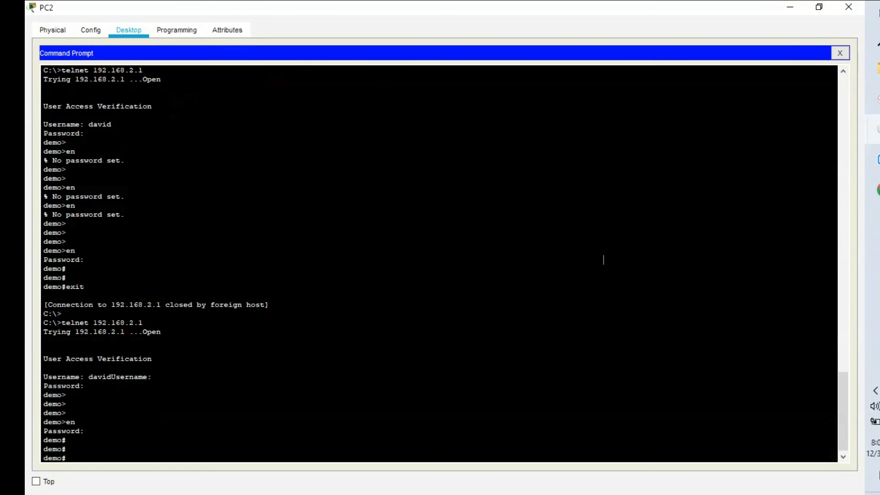
- Reopen Server0's AAA page showing client demo and the two user accounts
mouse_move(875, 68)
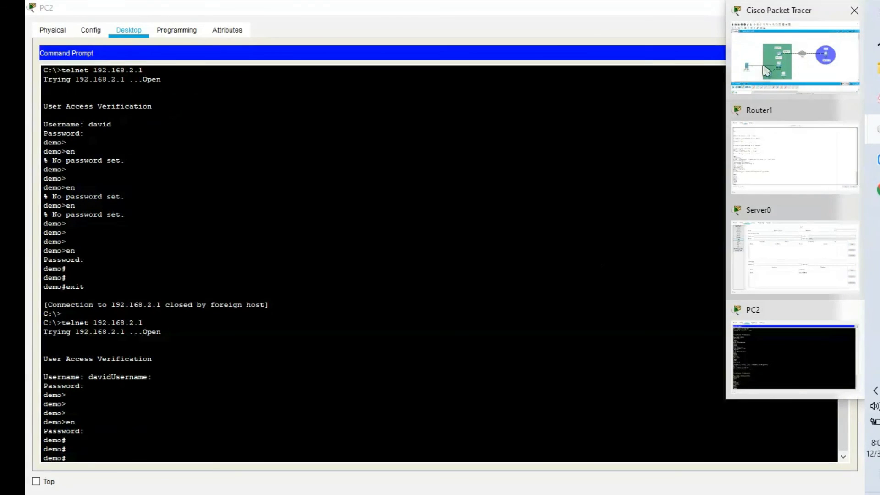
left_click(774, 73)
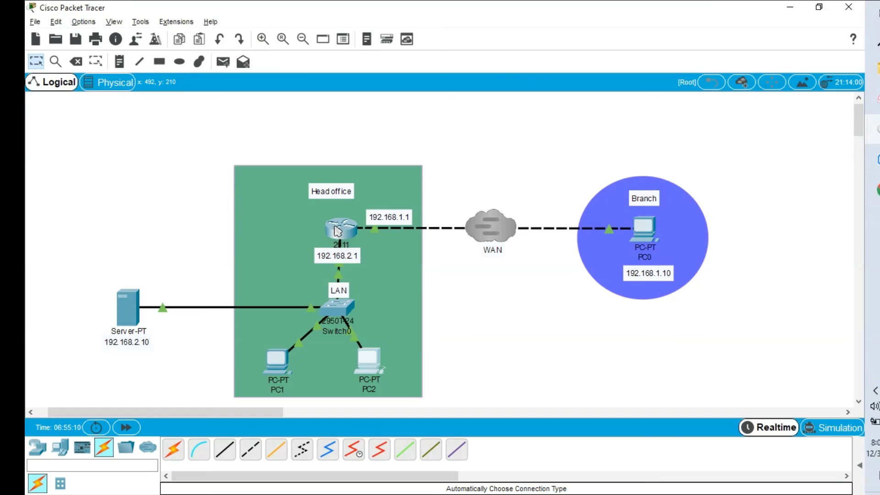
mouse_move(338, 230)
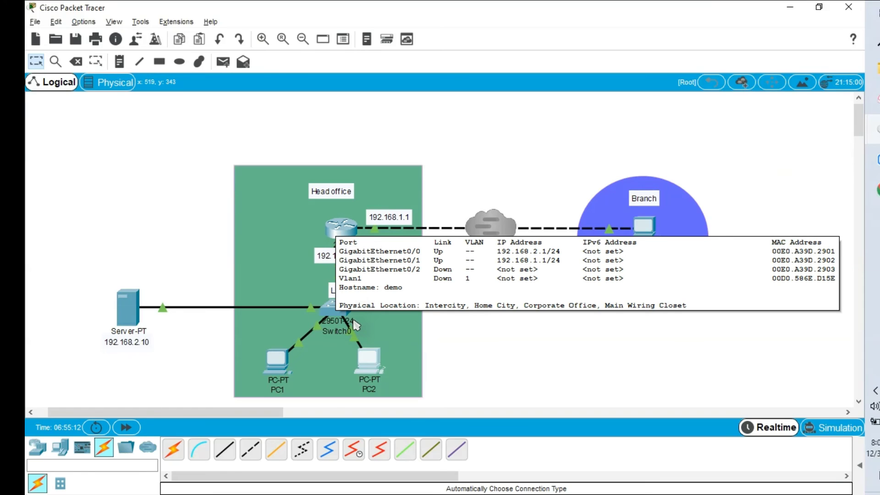
mouse_move(368, 364)
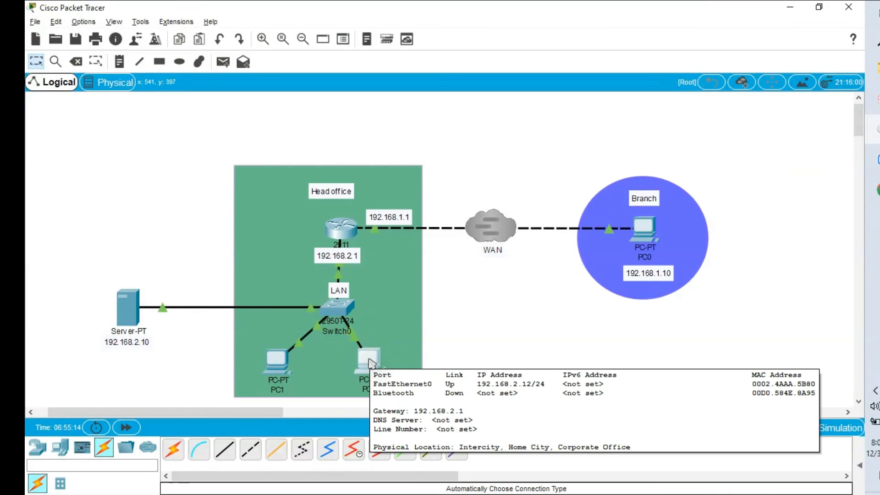
mouse_move(125, 319)
left_click(125, 317)
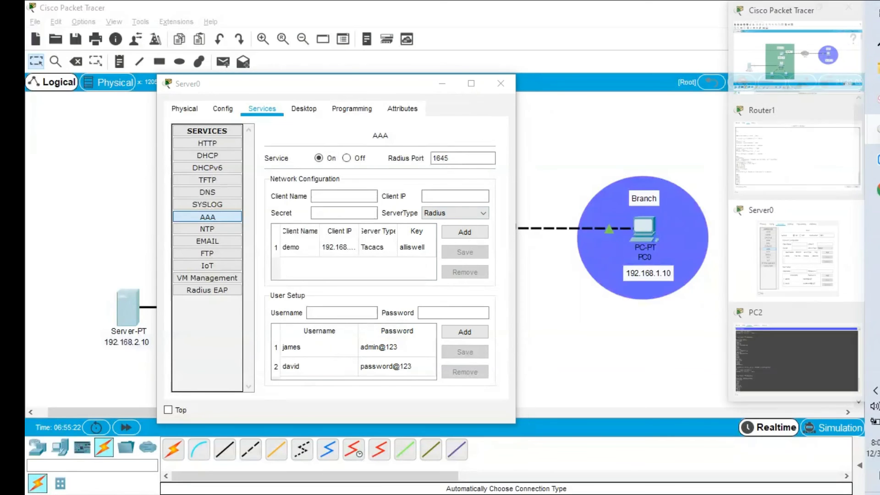
- Run show users in PC2's telnet session to list connected users
left_click(750, 334)
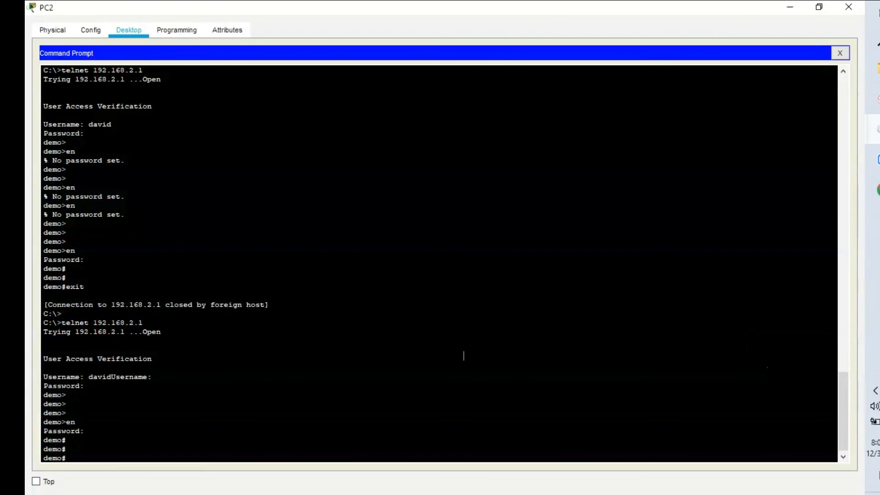
key("Return")
key("Return")
type("show")
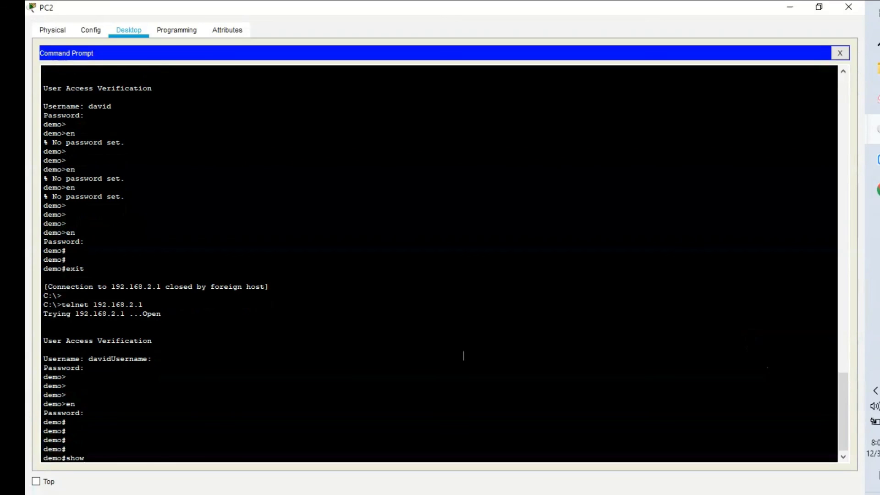
type(" user")
key("Tab")
key("Return")
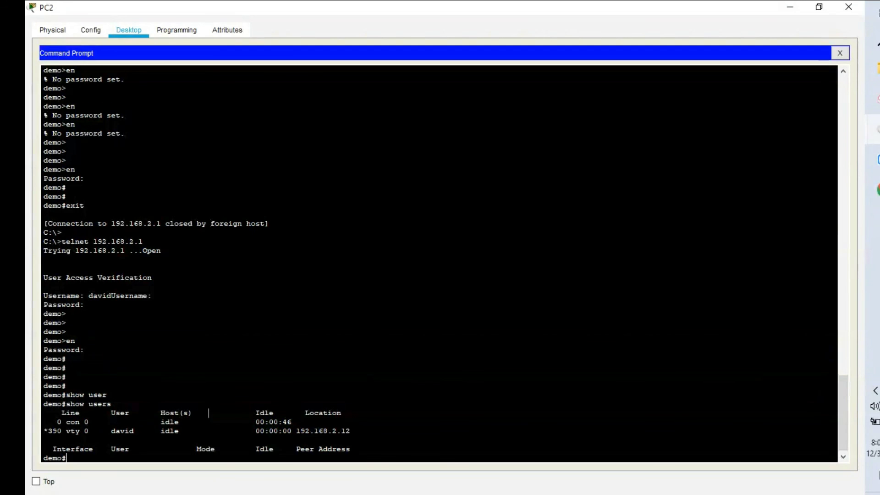
- Run show aaa sessions and show aaa user, paging through the TACACS login details
key("Return")
type("show aa")
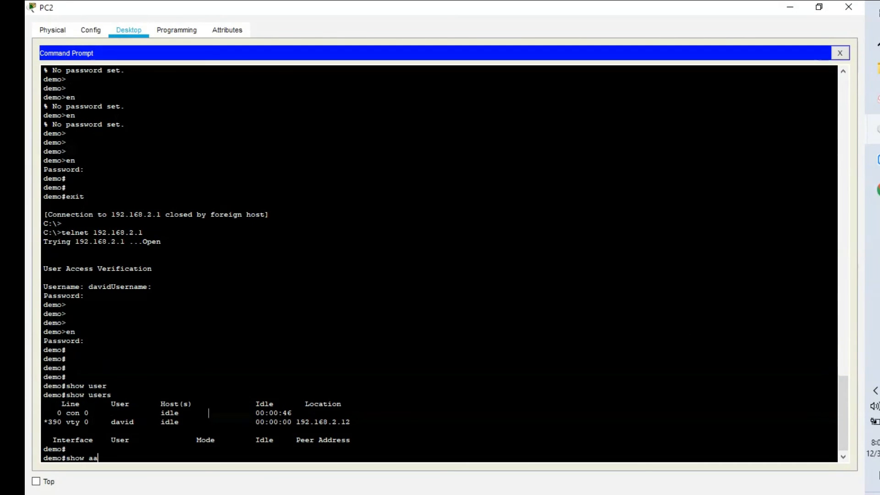
type("a")
key("Tab")
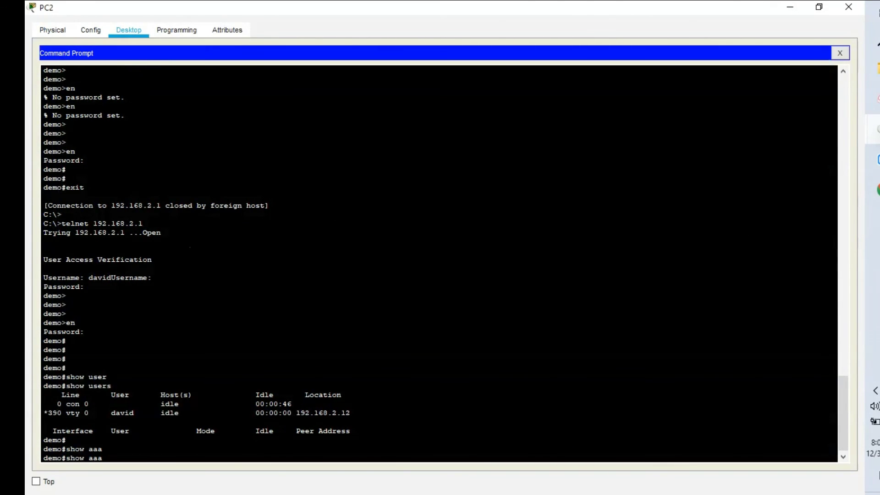
left_click(876, 130)
type("se")
key("Tab")
key("Return")
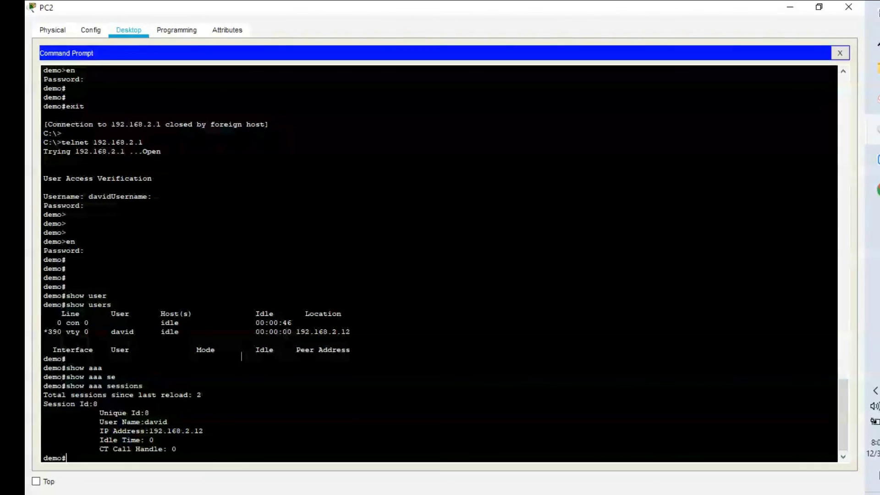
type("show aaa ?")
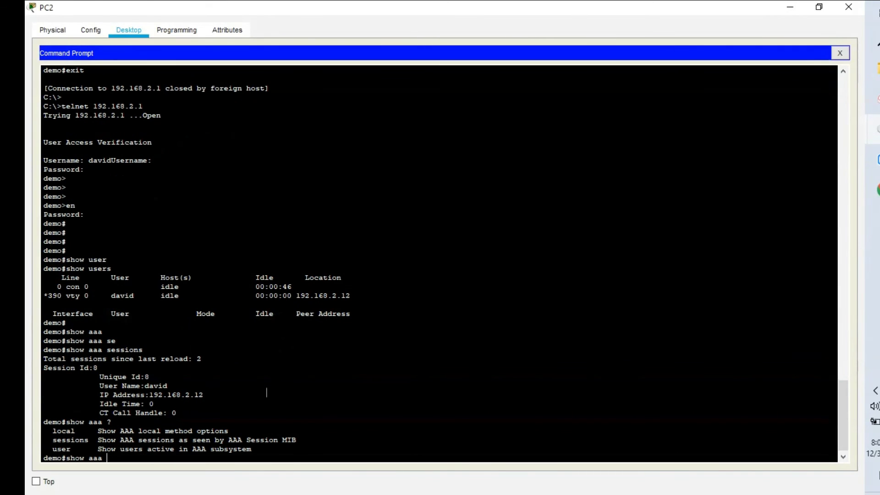
type("us")
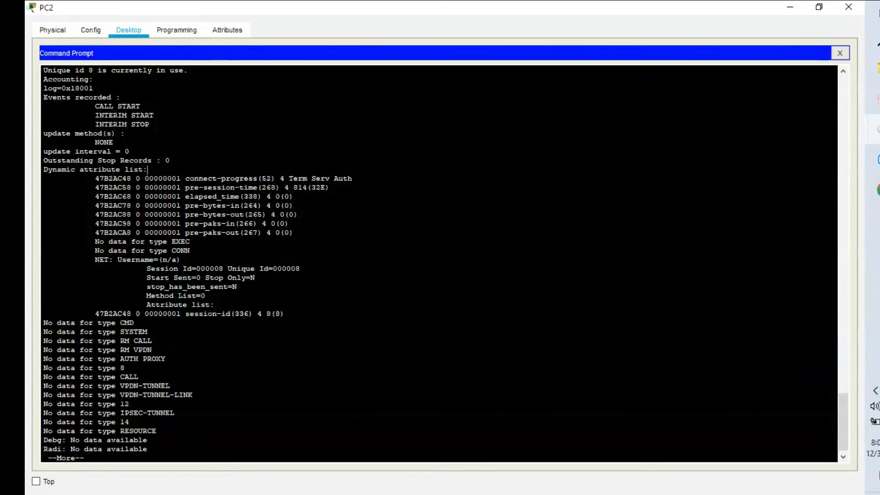
key("space")
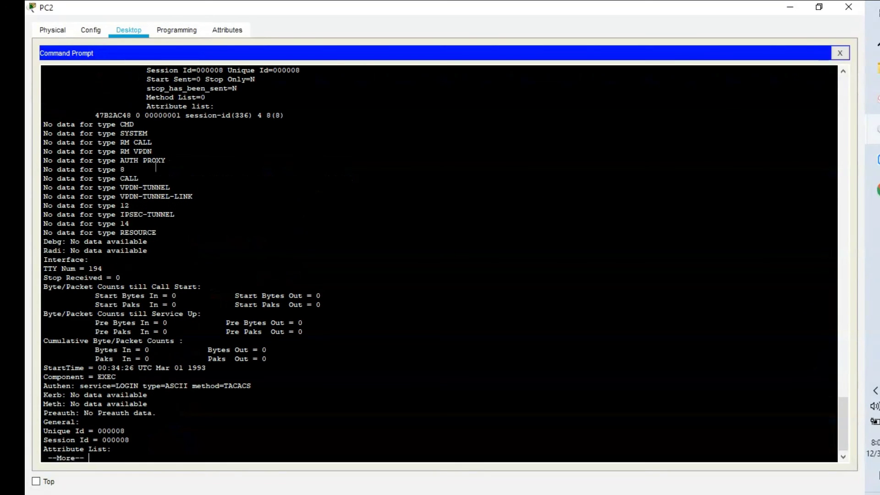
key("space")
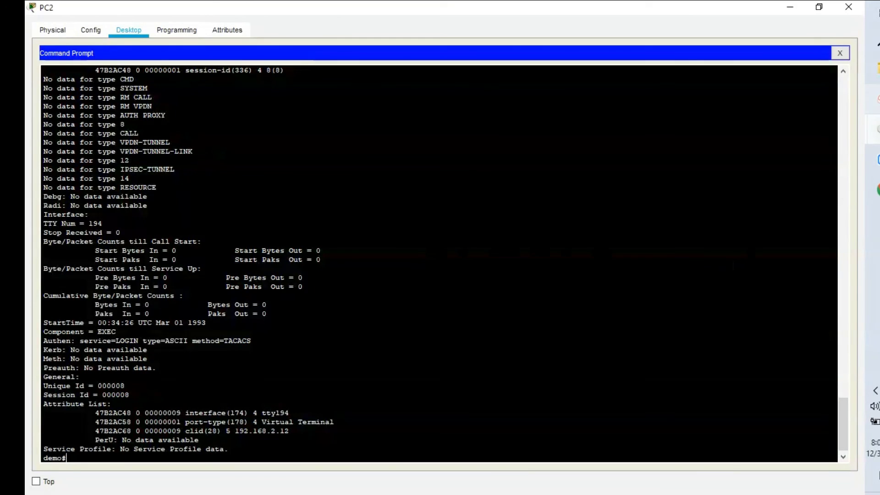
left_click(874, 129)
- Open Router1's command line and maximize its window
left_click(774, 73)
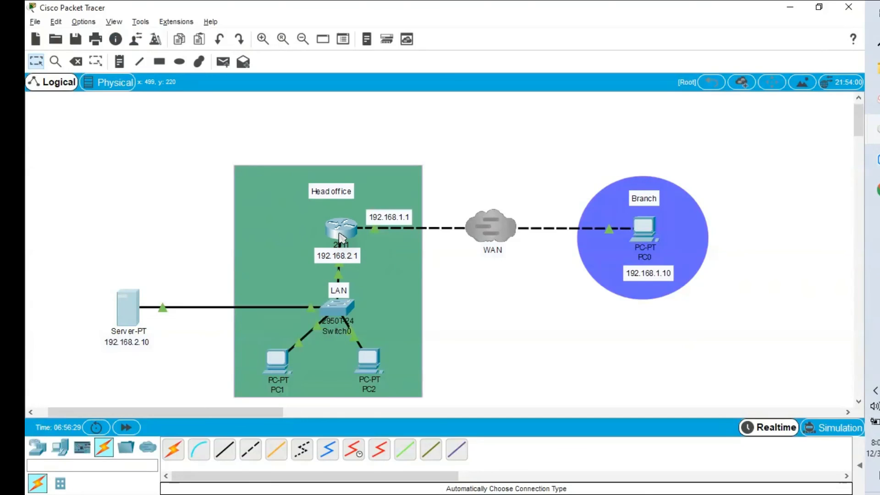
mouse_move(341, 238)
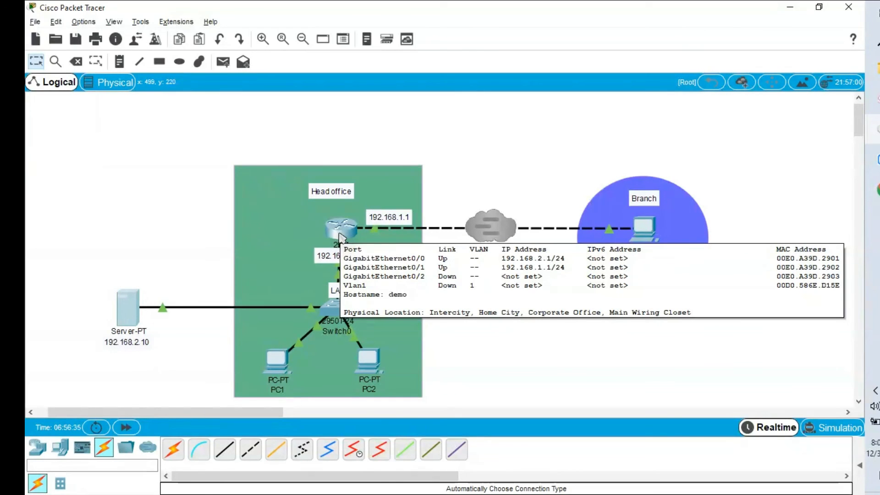
left_click(341, 235)
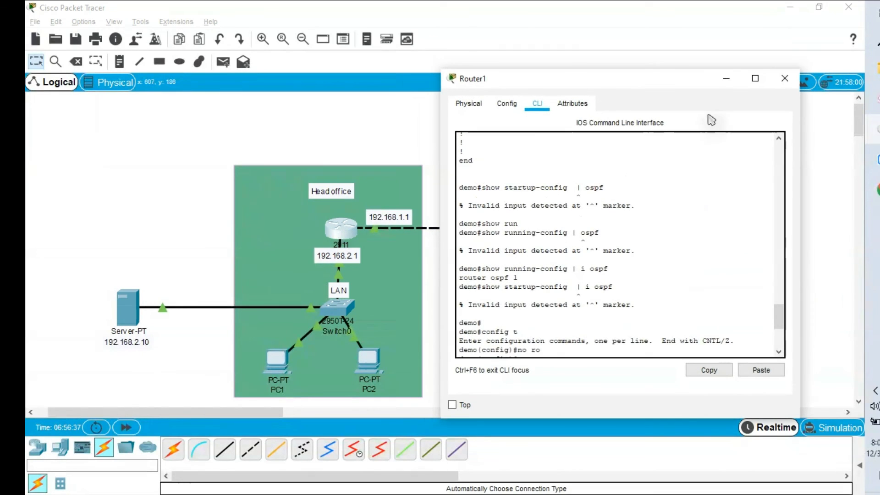
left_click(755, 78)
key("Return")
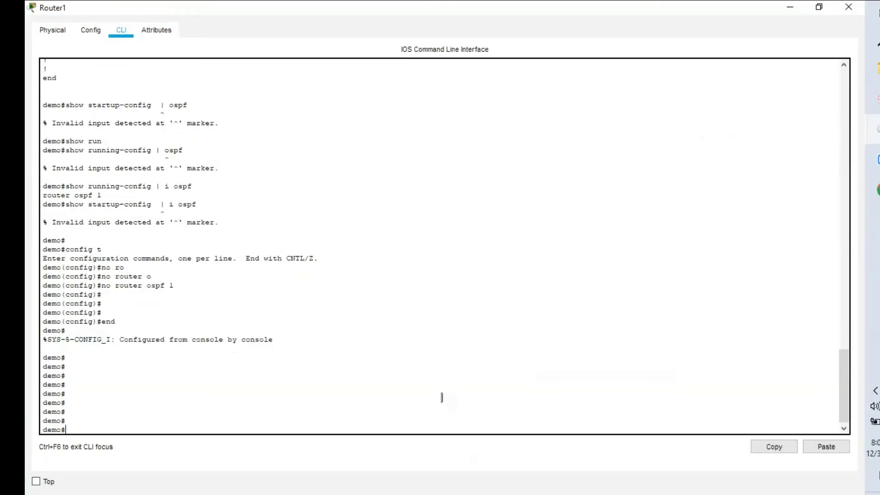
key("Return")
key("Return")
key("Return")
key("Return")
key("Return")
key("Return")
key("Return")
key("Return")
key("Return")
key("Return")
key("Return")
key("Return")
key("Return")
key("Return")
key("Return")
key("Return")
key("Return")
key("Return")
key("Return")
key("Return")
- Create OSPF process 1 with router ospf 1 in global configuration
type("conf")
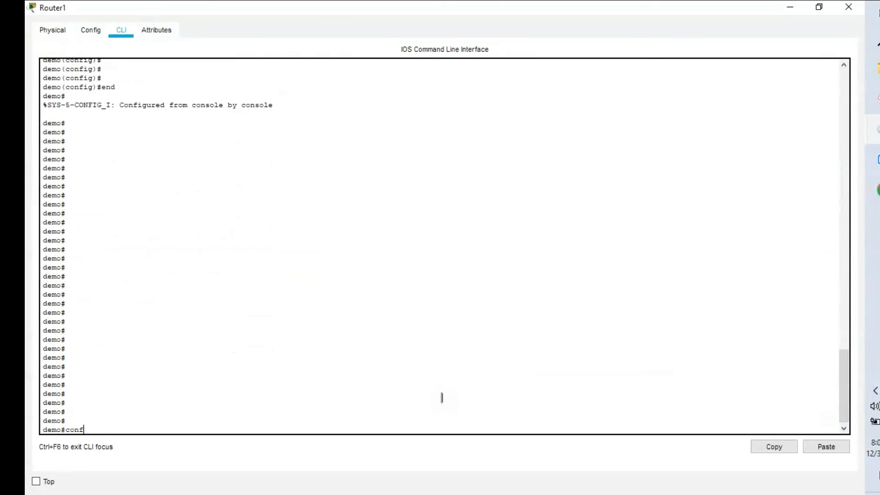
type("ig t")
key("Return")
type("rou")
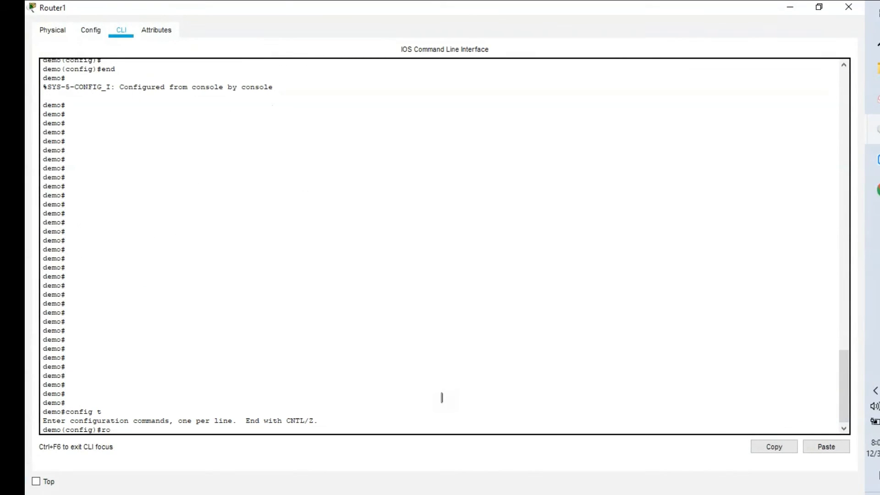
key("Tab")
type("o")
key("Tab")
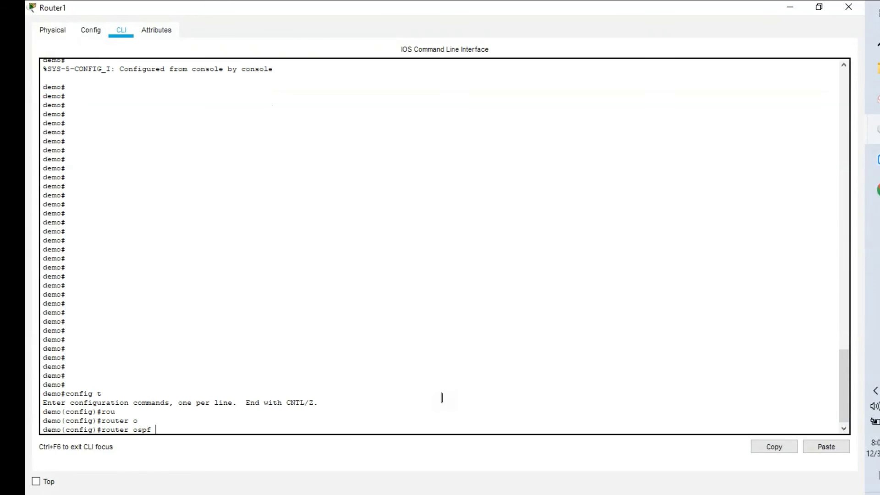
key("Return")
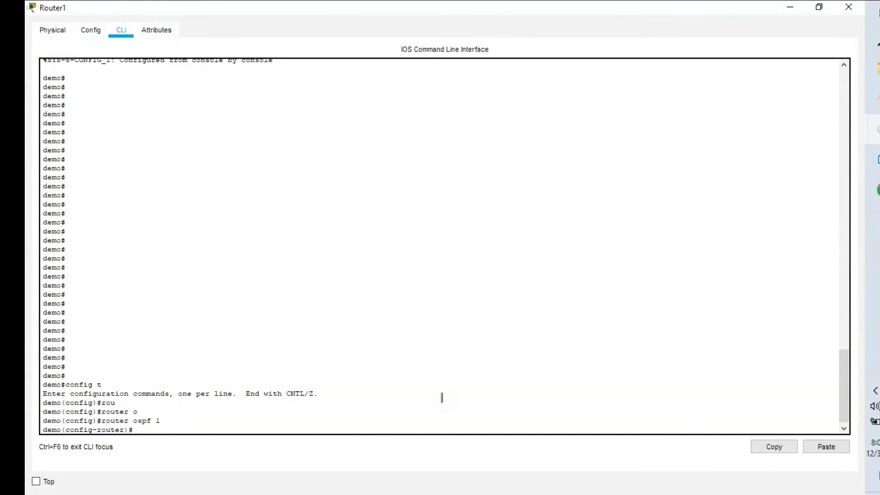
- Exit configuration mode and type show running-config at the privileged prompt
type("end")
key("Return")
key("Return")
type("s")
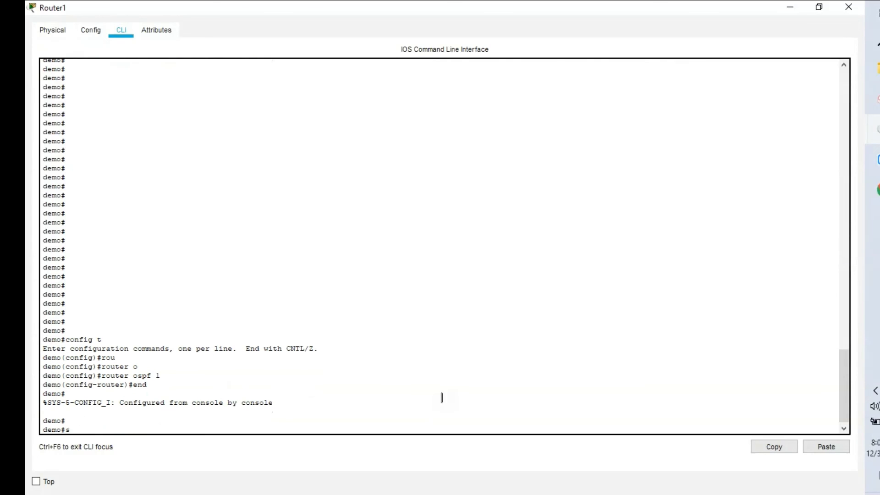
type("how run")
key("Tab")
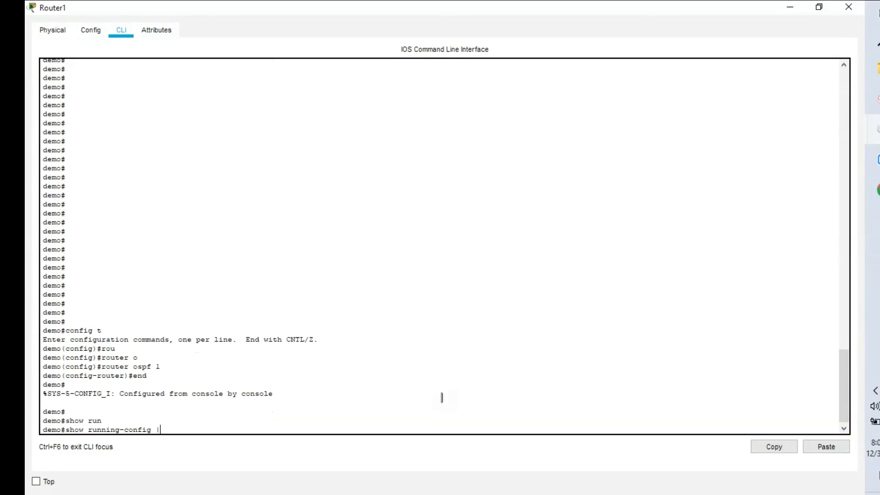
- Display Router1's full running configuration and page through it
type("| i ospf")
key("BackSpace")
key("BackSpace")
key("BackSpace")
key("BackSpace")
key("BackSpace")
key("BackSpace")
key("BackSpace")
key("BackSpace")
key("Return")
key("space")
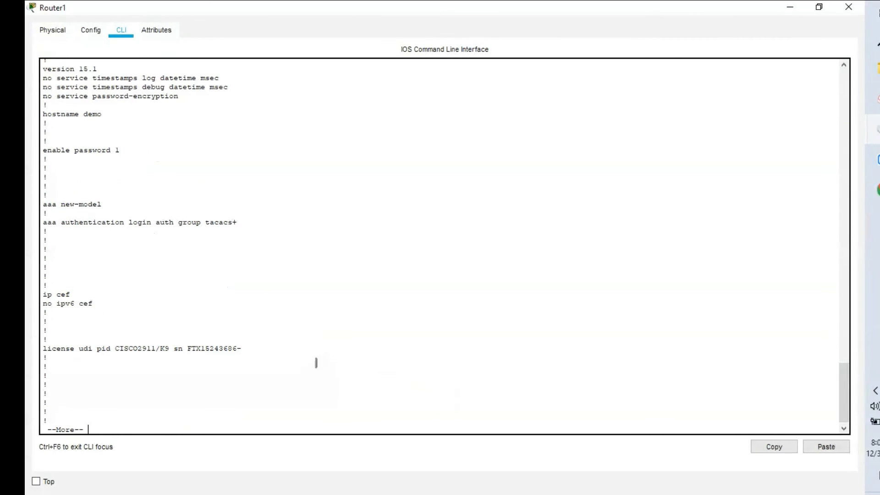
key("space")
key("space")
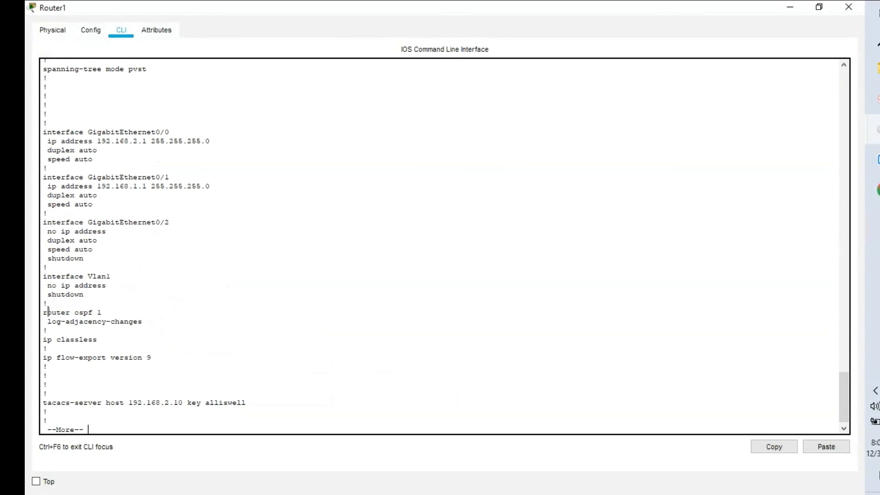
key("space")
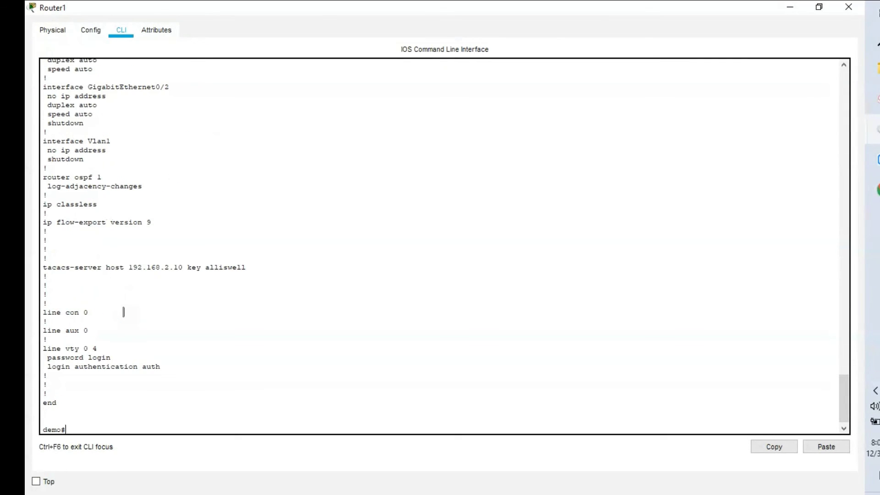
- Display Router1's startup configuration with show startup-config and page through it
type("show star")
key("Tab")
key("Return")
key("space")
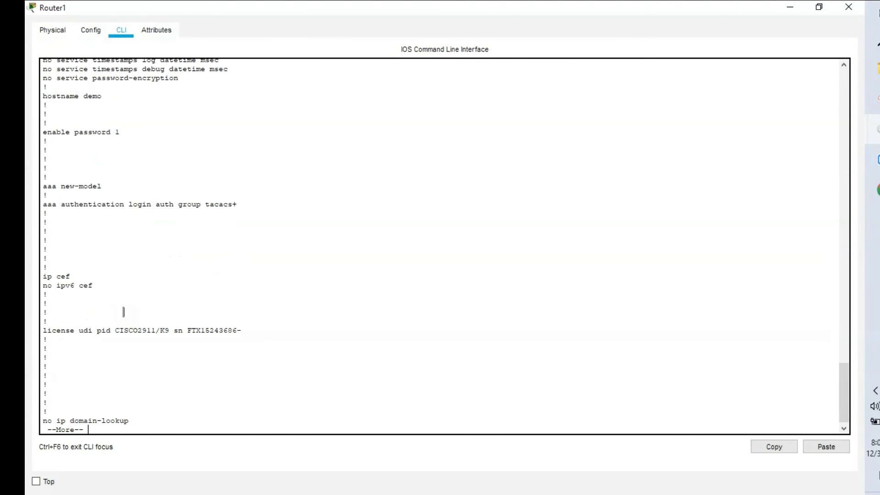
key("space")
key("space")
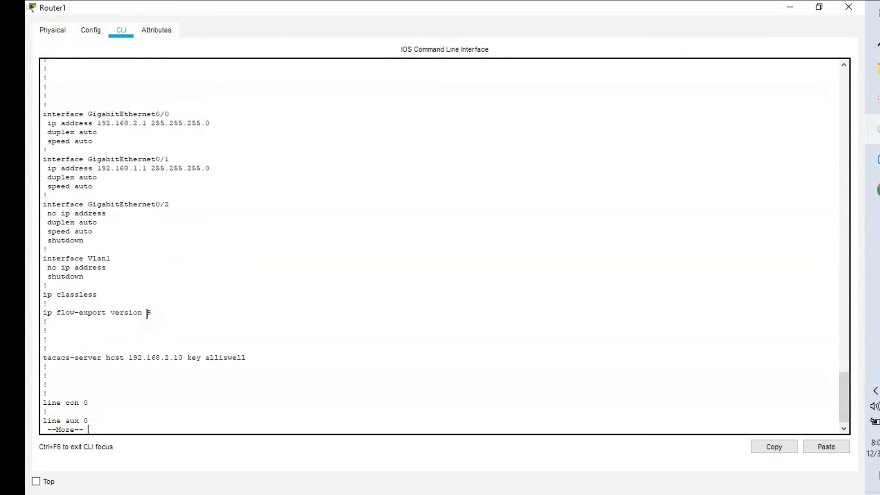
key("space")
- Filter startup-config and running-config for ospf, showing router ospf 1 only in running
key("Up")
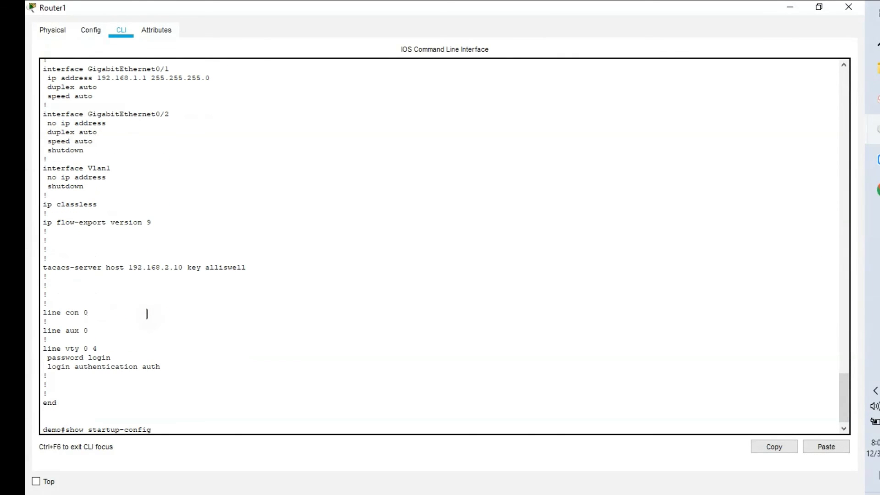
type("| i ospf")
key("Return")
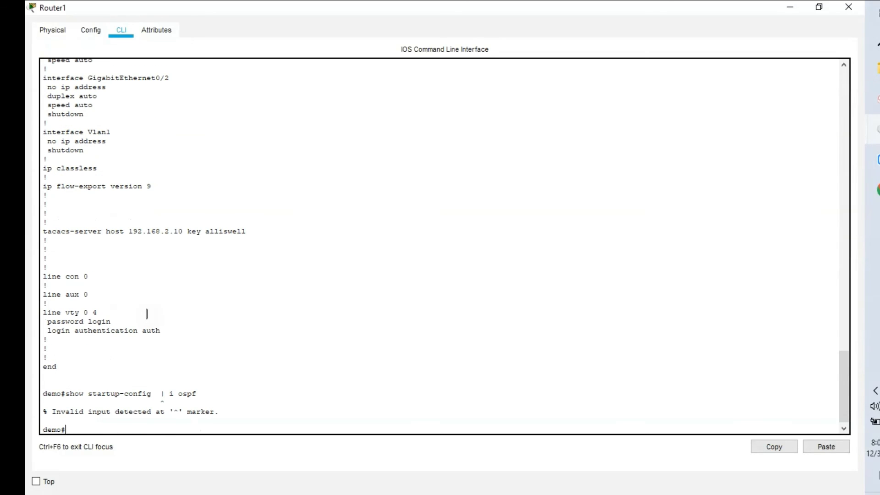
type("show run")
key("Tab")
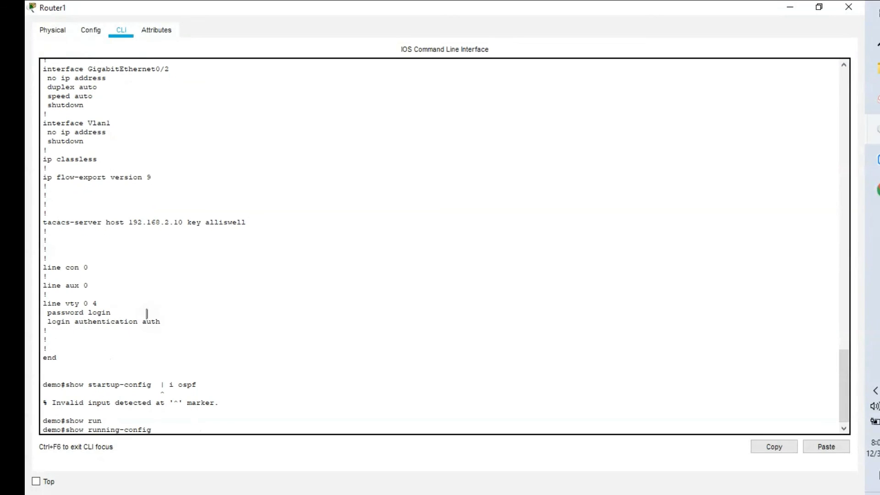
type("| i ospf")
key("Return")
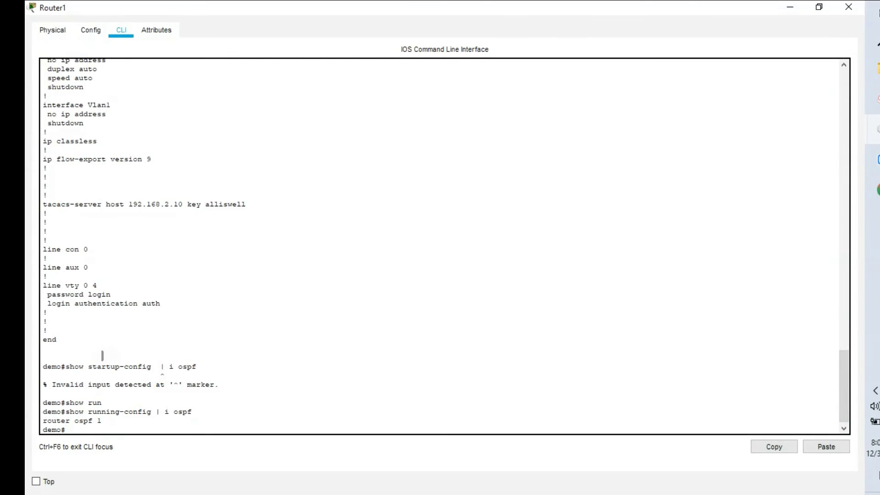
- Save with 'wr', then page through show startup-config to confirm router ospf 1 is stored
type("wr")
key("Return")
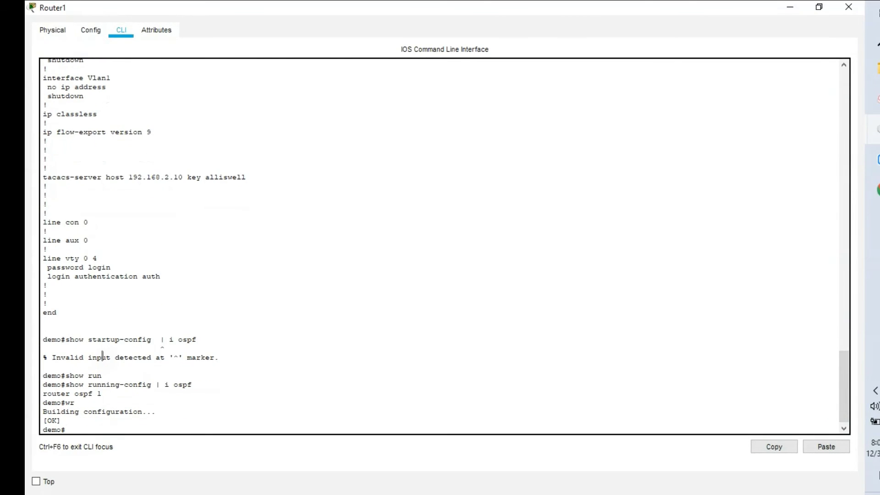
key("Up")
key("Up")
key("Up")
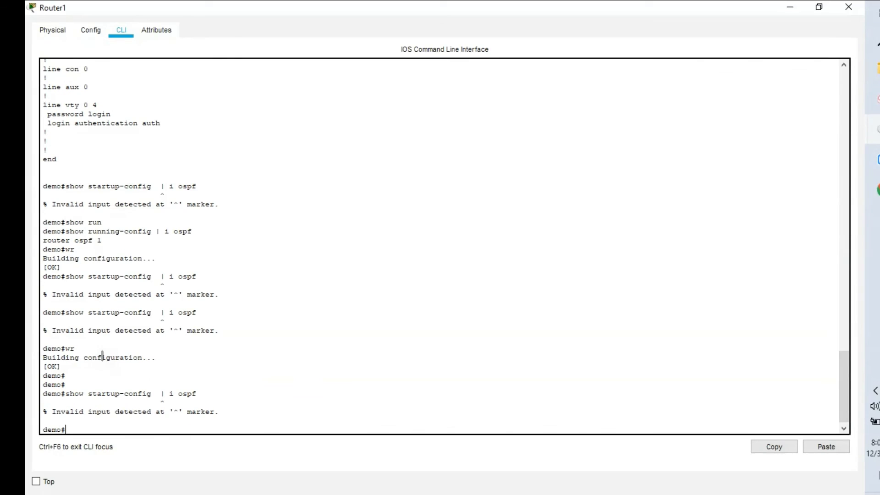
key("Up")
key("BackSpace")
key("BackSpace")
key("BackSpace")
key("BackSpace")
key("BackSpace")
key("BackSpace")
key("BackSpace")
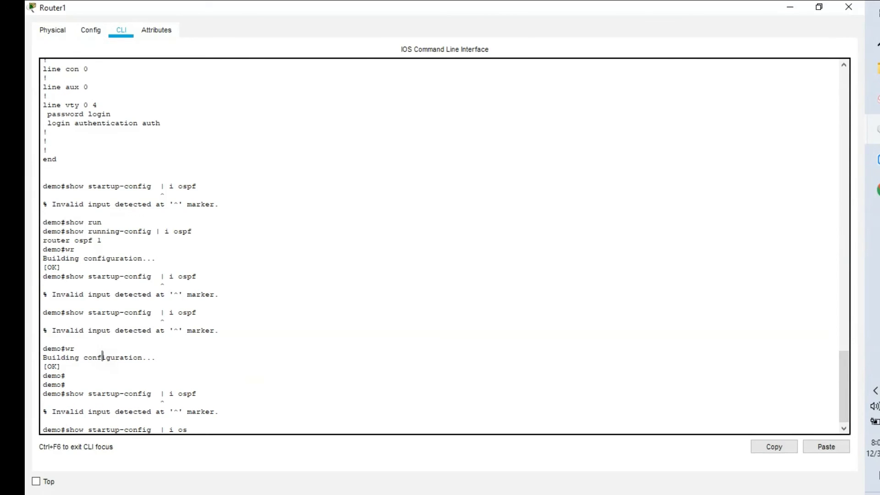
key("BackSpace")
key("BackSpace")
key("BackSpace")
key("Return")
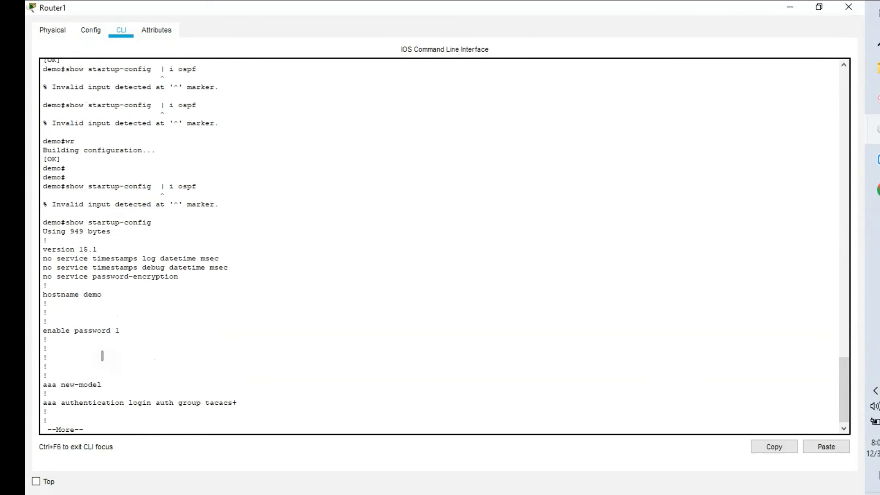
key("space")
key("space")
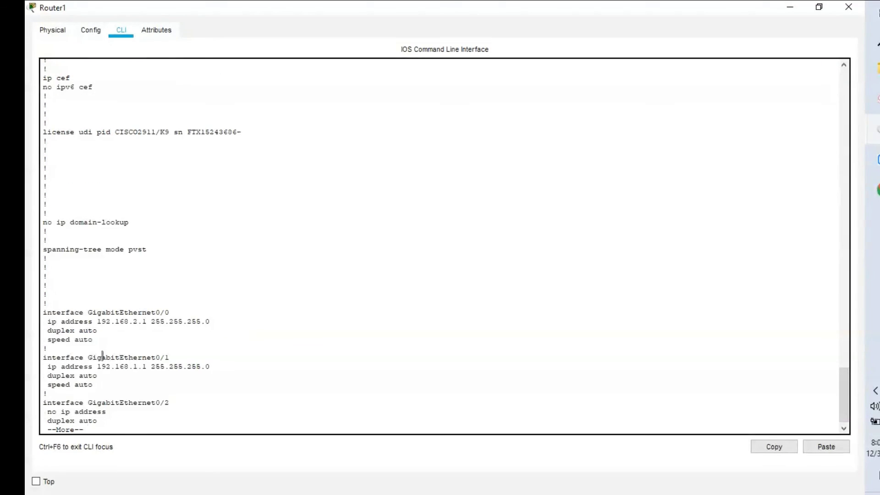
key("space")
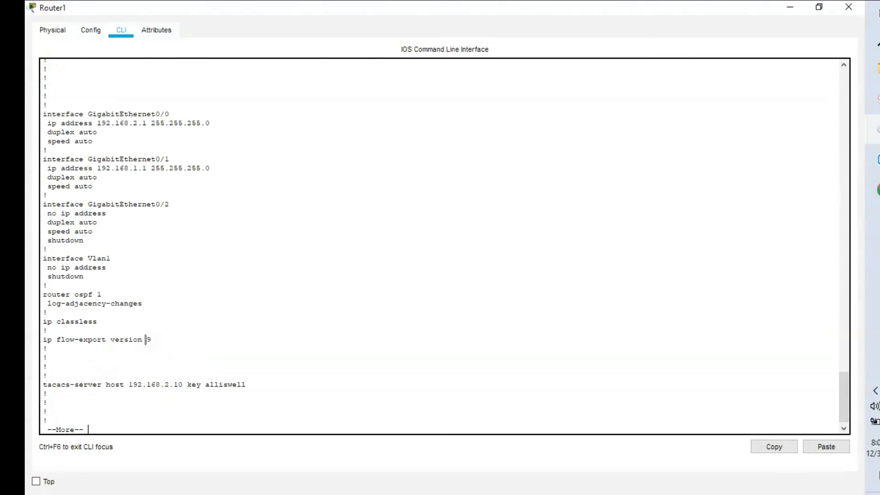
left_click_drag(846, 392, 842, 312)
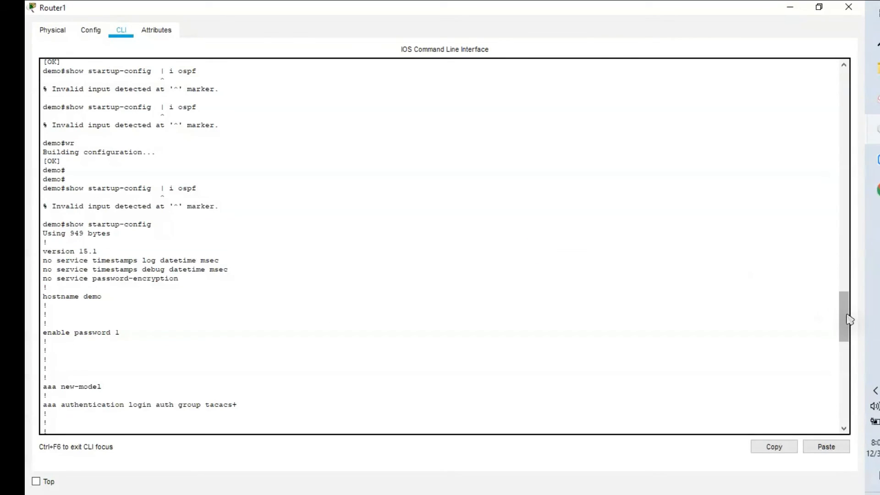
left_click_drag(848, 320, 842, 406)
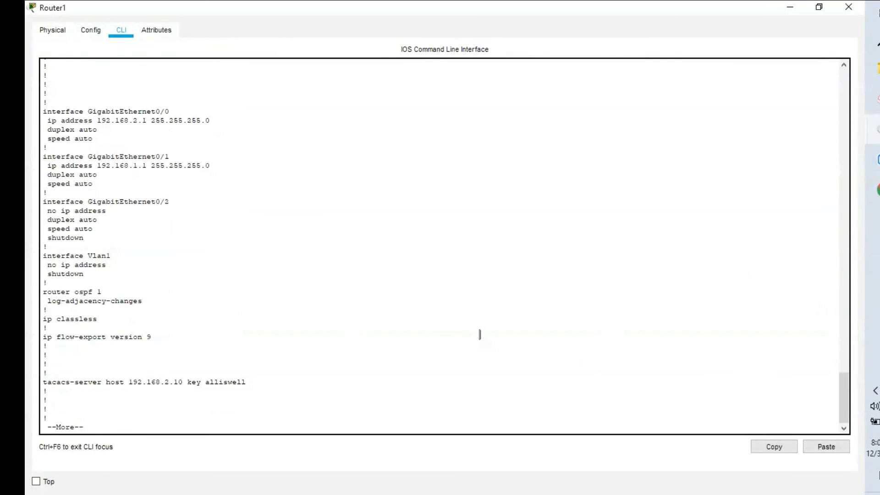
key("space")
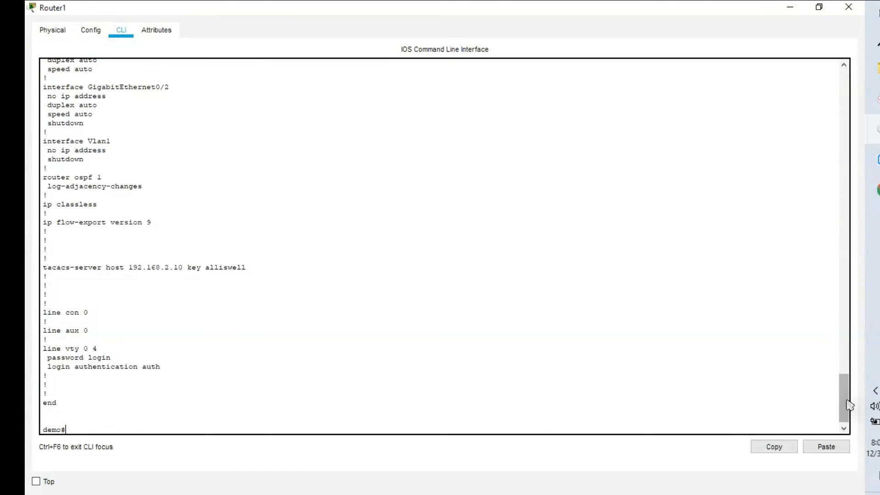
- Enter 'config' at the demo# prompt to reach the demo(config)# global configuration prompt
left_click(844, 398)
mouse_move(848, 405)
left_mouse_down()
mouse_move(844, 280)
mouse_move(845, 407)
left_mouse_up()
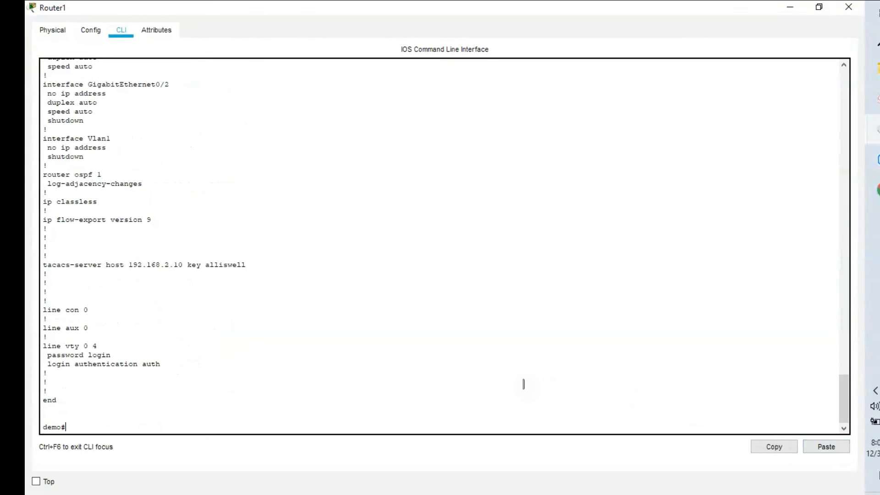
type("config t")
key("Return")
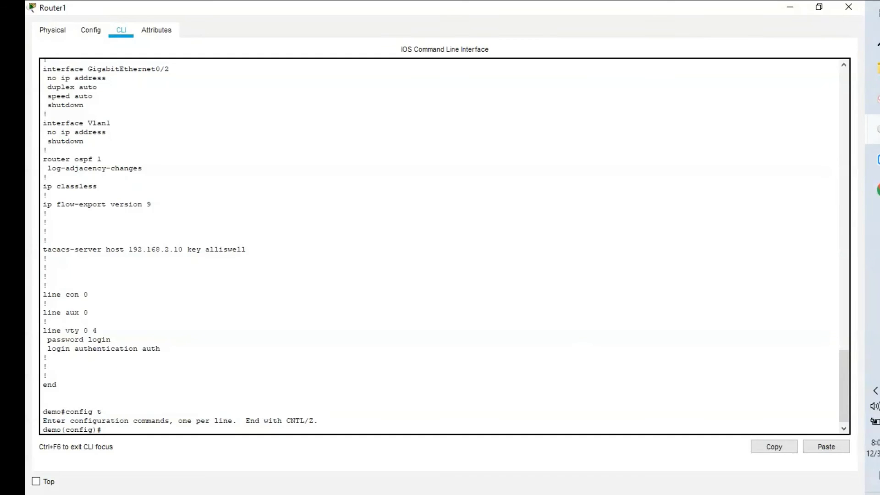
mouse_move(878, 129)
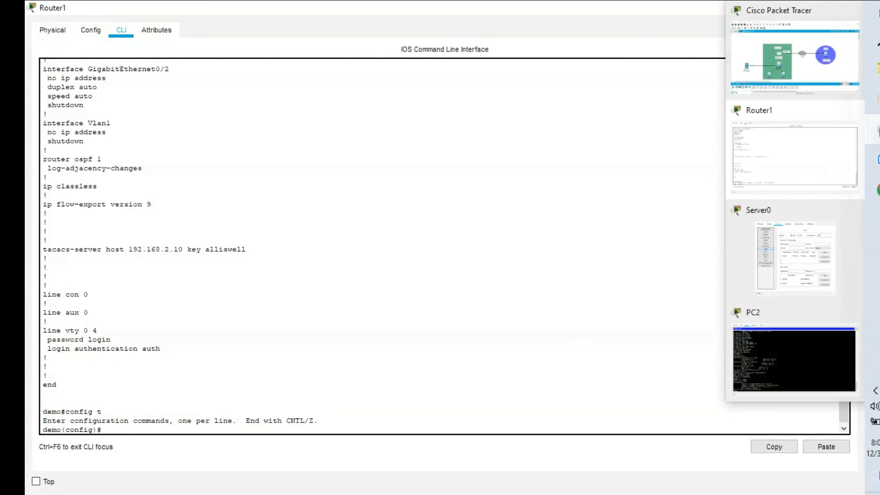